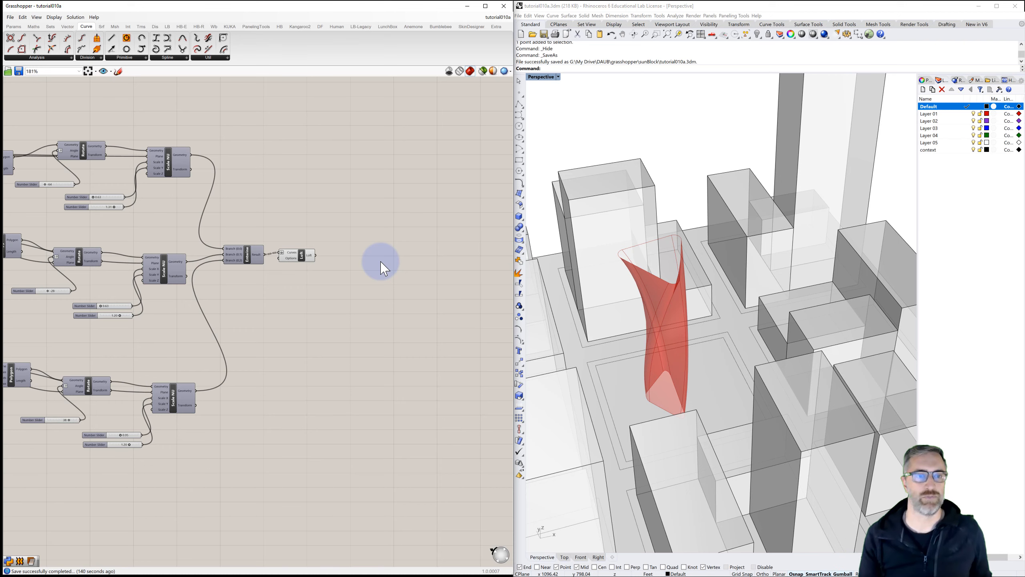
Step: Select the Loft component to highlight its surface in the viewport, then clear the selection
right_drag(376, 268, 355, 258)
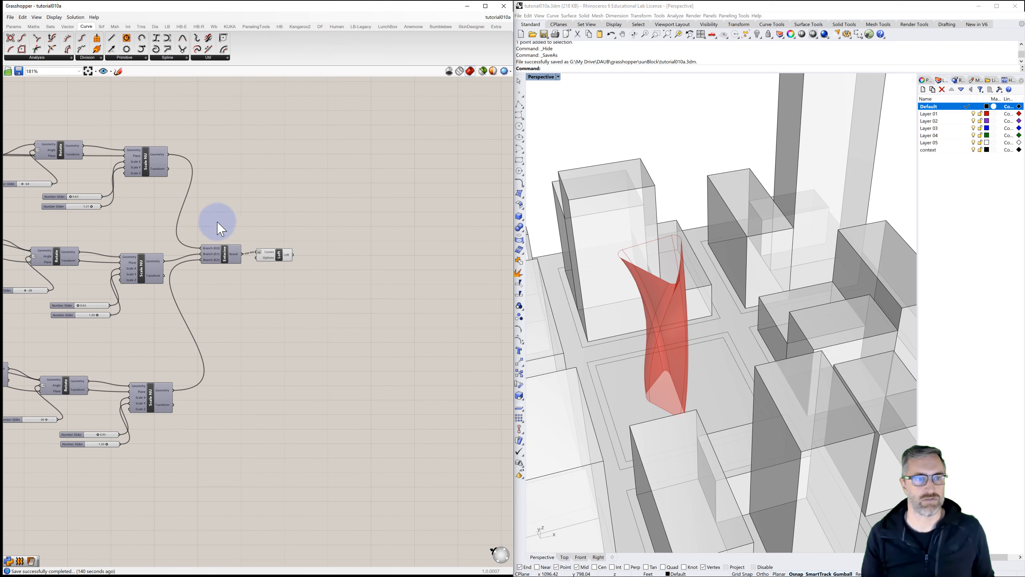
click(279, 253)
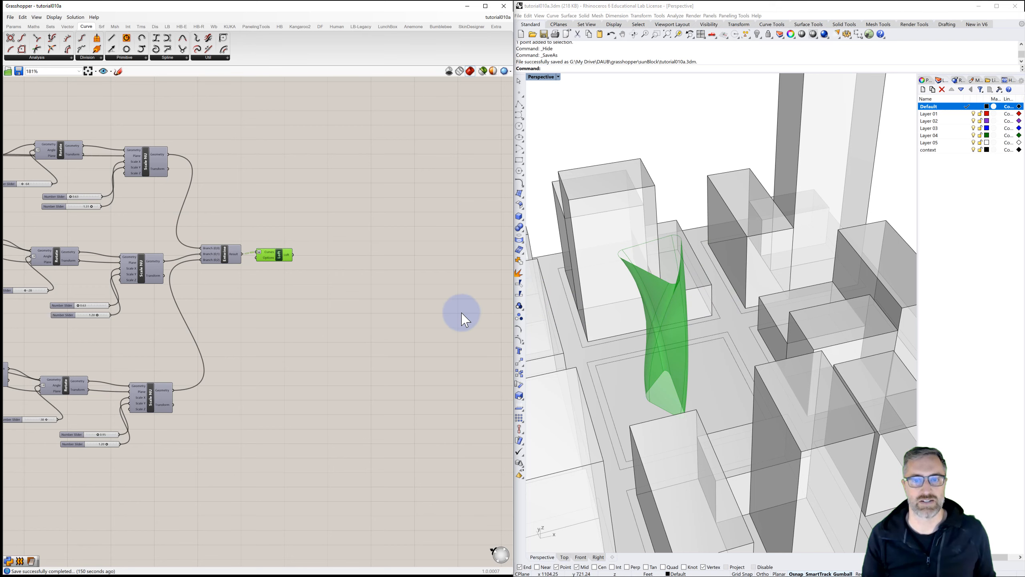
click(383, 302)
right_drag(427, 297, 367, 307)
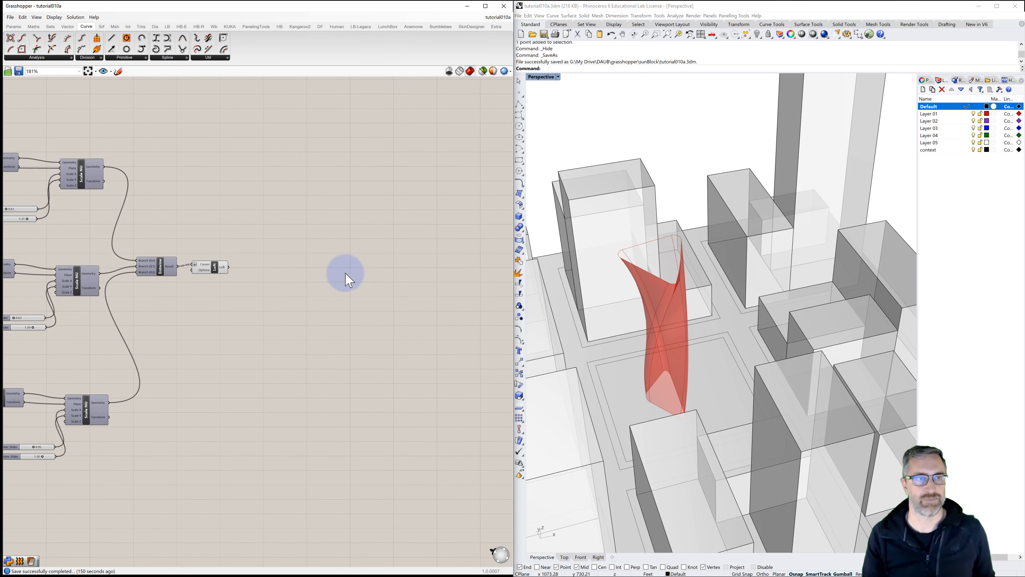
Step: Place the Ladybug_Ladybug component from the LB-Legacy Ladybug set onto the canvas
click(362, 26)
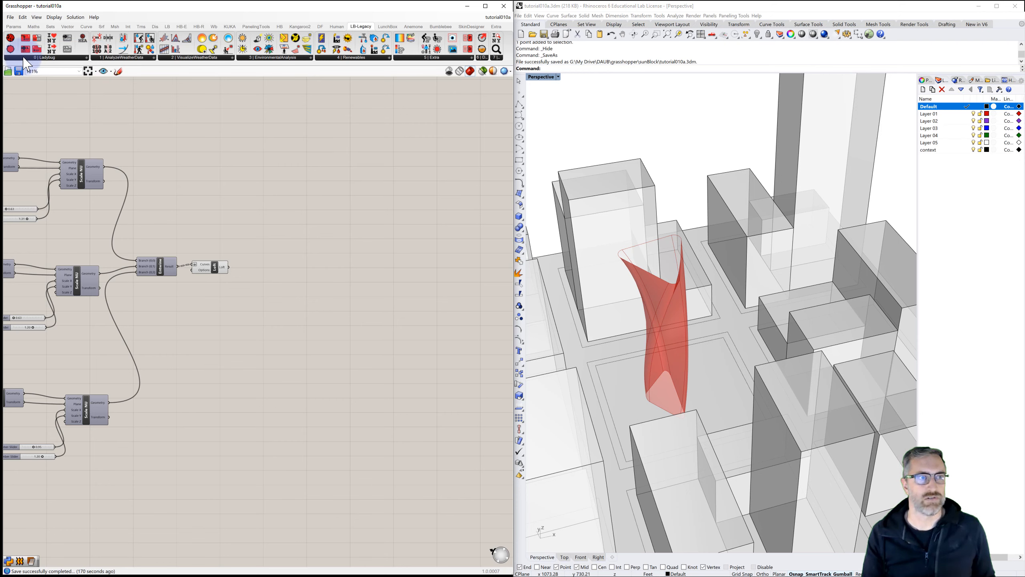
click(24, 57)
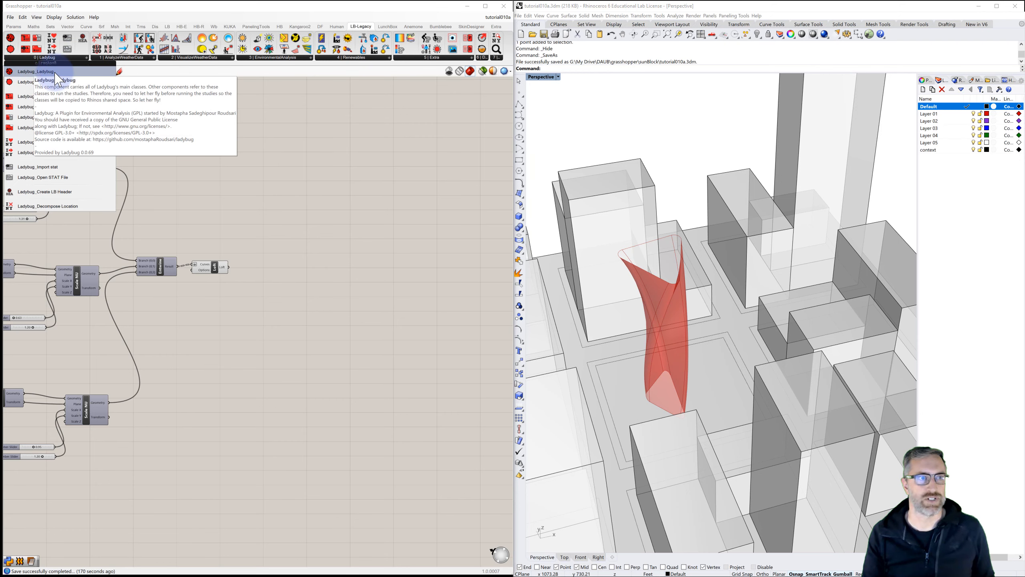
drag(29, 75, 276, 184)
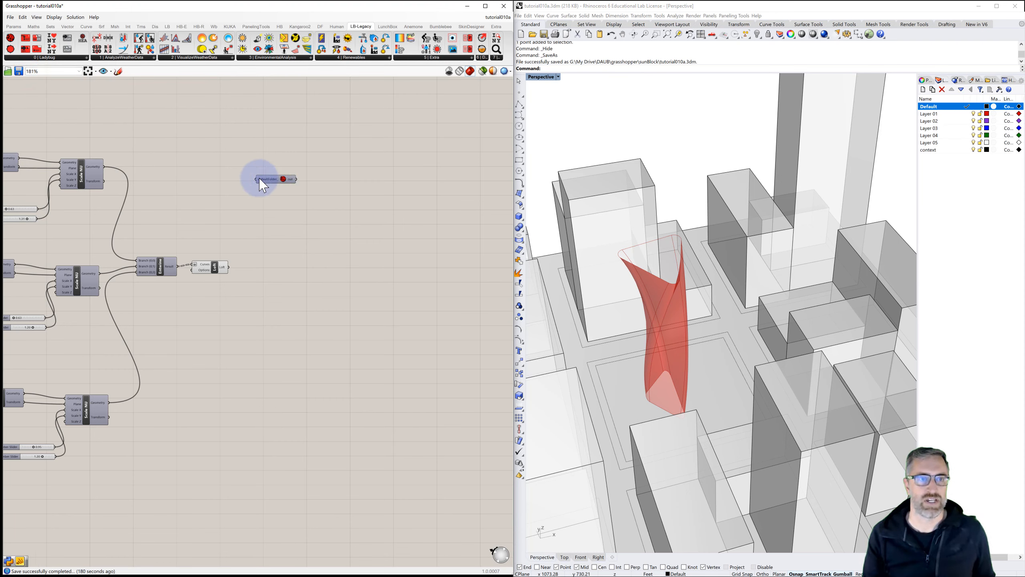
drag(274, 180, 283, 160)
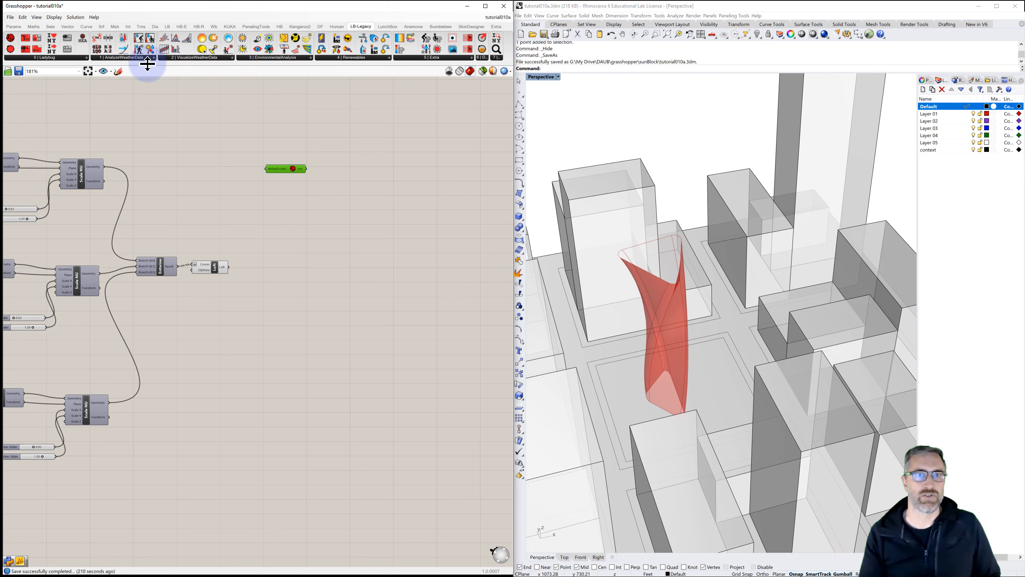
Step: Add the Ladybug_Import epw component to the canvas beside the Ladybug component
click(497, 26)
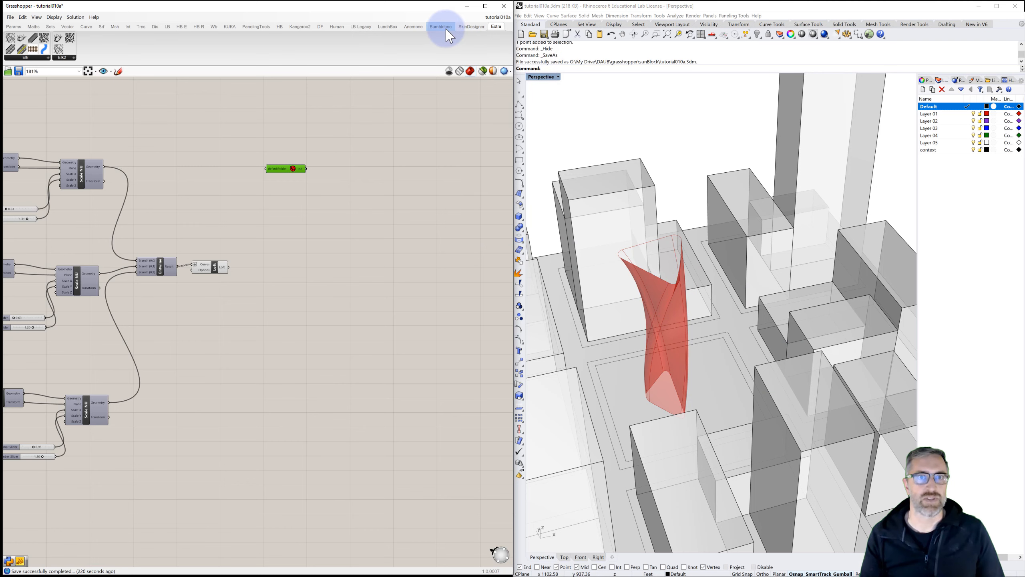
click(360, 27)
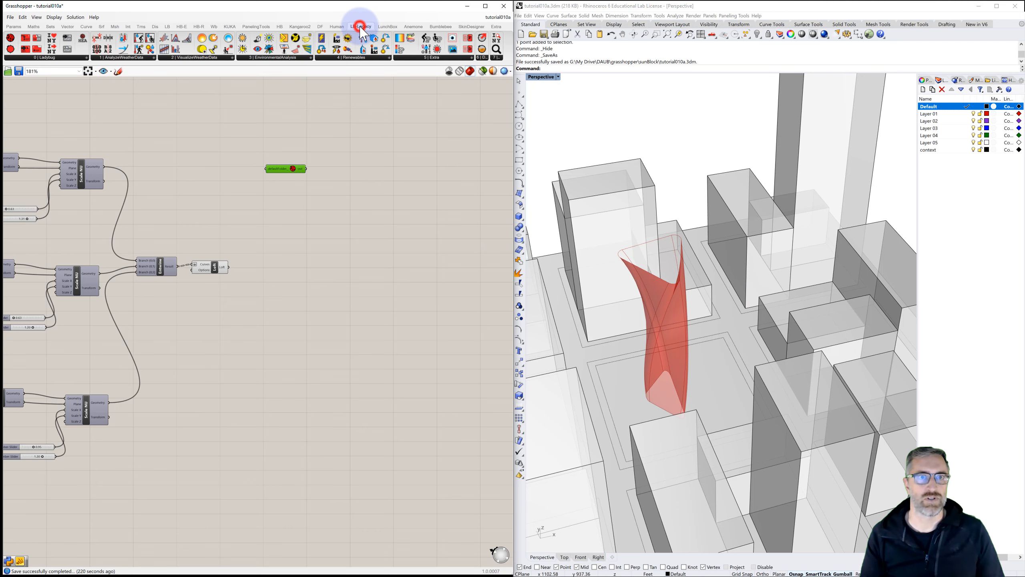
click(48, 58)
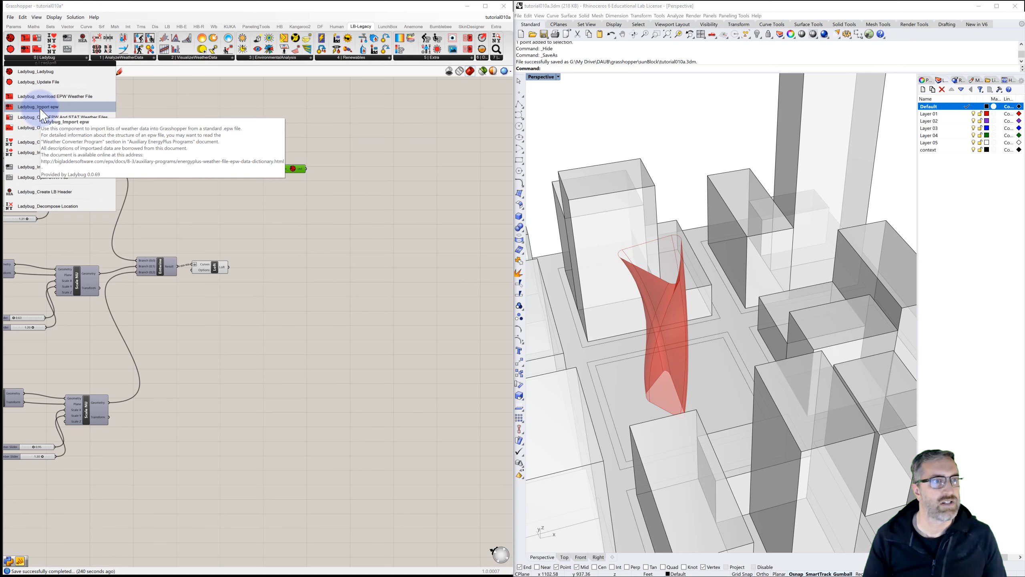
drag(42, 109, 354, 181)
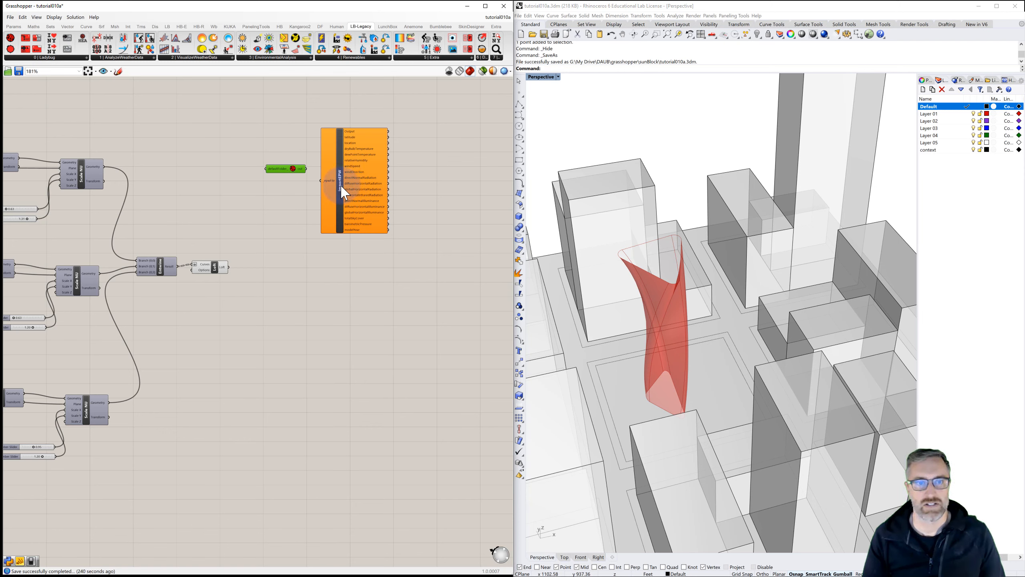
drag(343, 193, 406, 188)
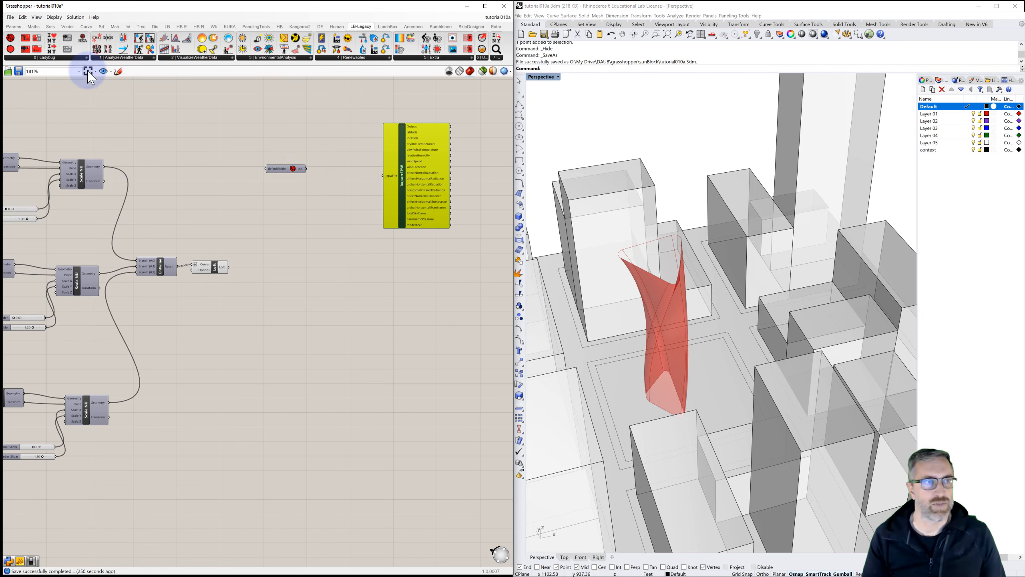
Step: Add the Ladybug_Open EPW And STAT Weather Files component left of Import epw and arrange the components
click(45, 58)
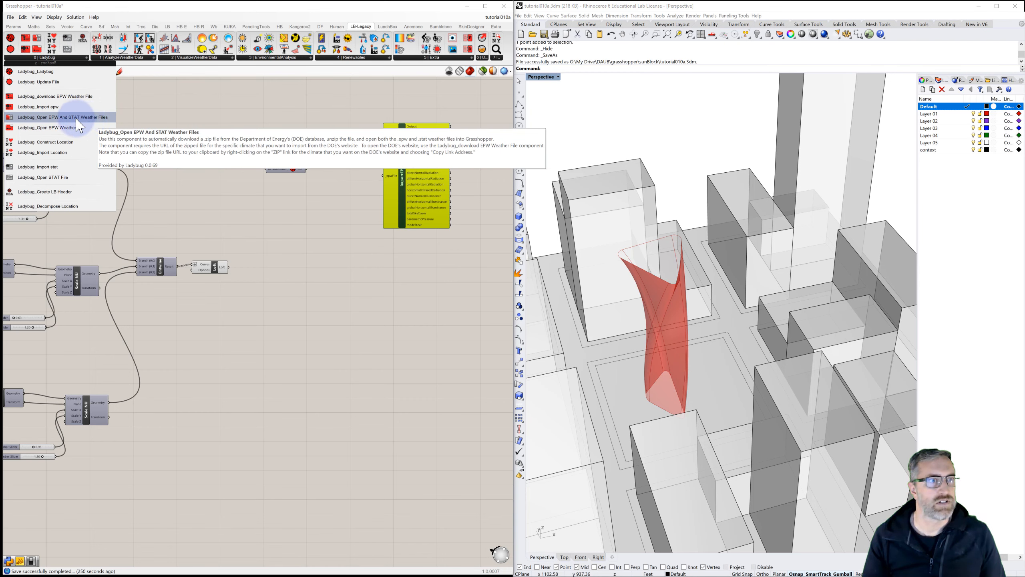
drag(76, 118, 331, 202)
click(329, 200)
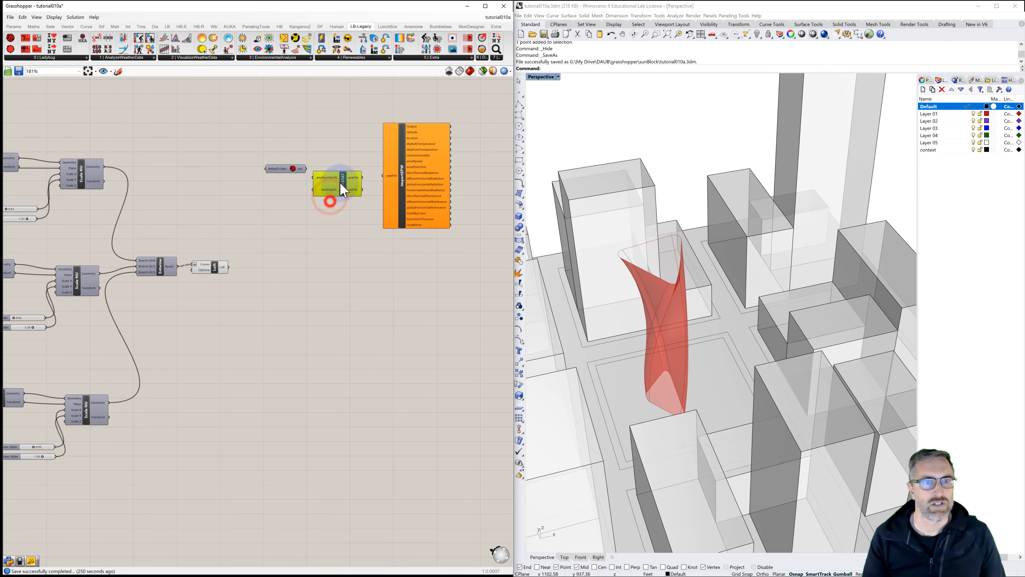
click(28, 57)
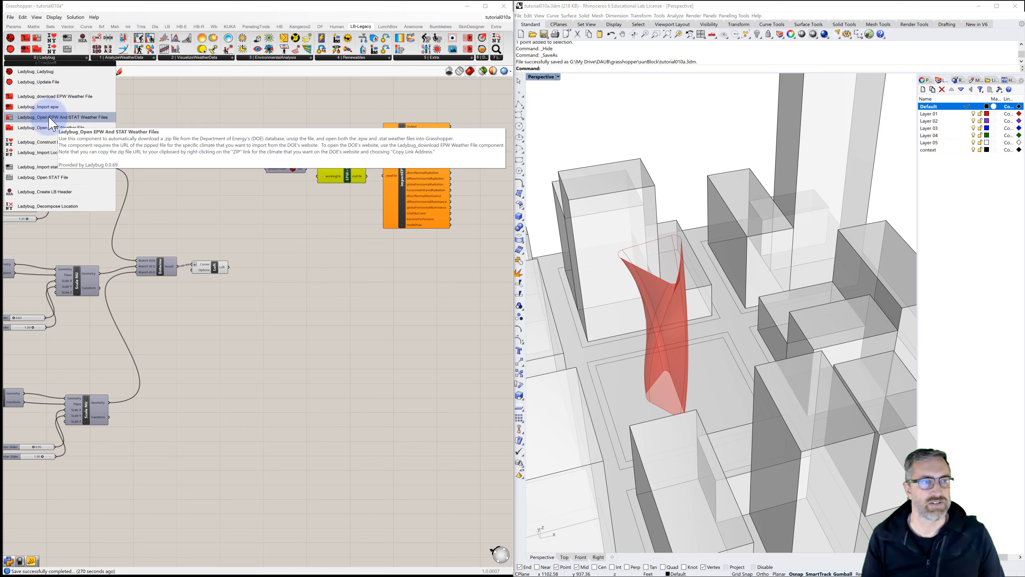
drag(49, 117, 340, 145)
key(Delete)
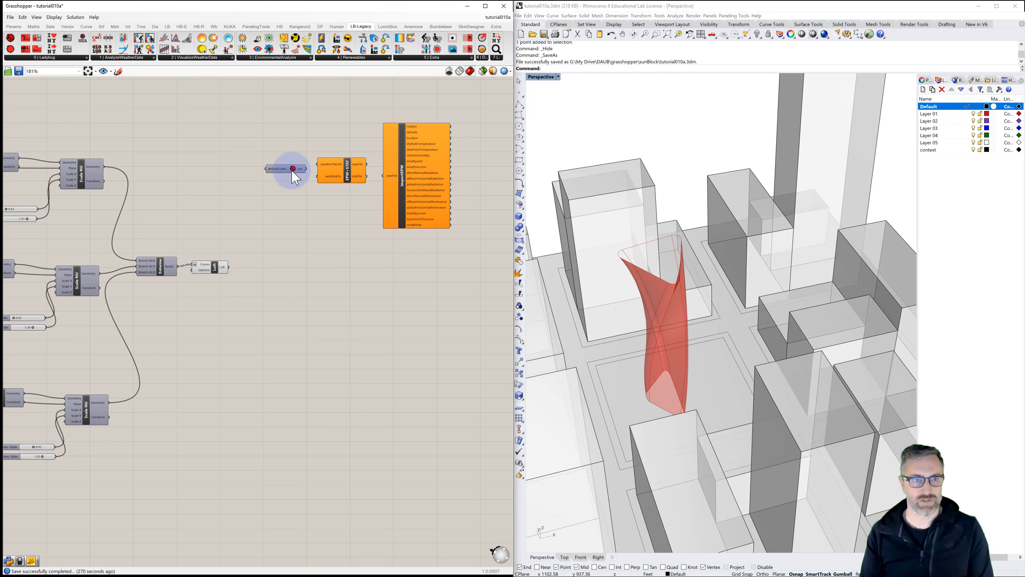
drag(287, 169, 294, 126)
drag(346, 178, 346, 191)
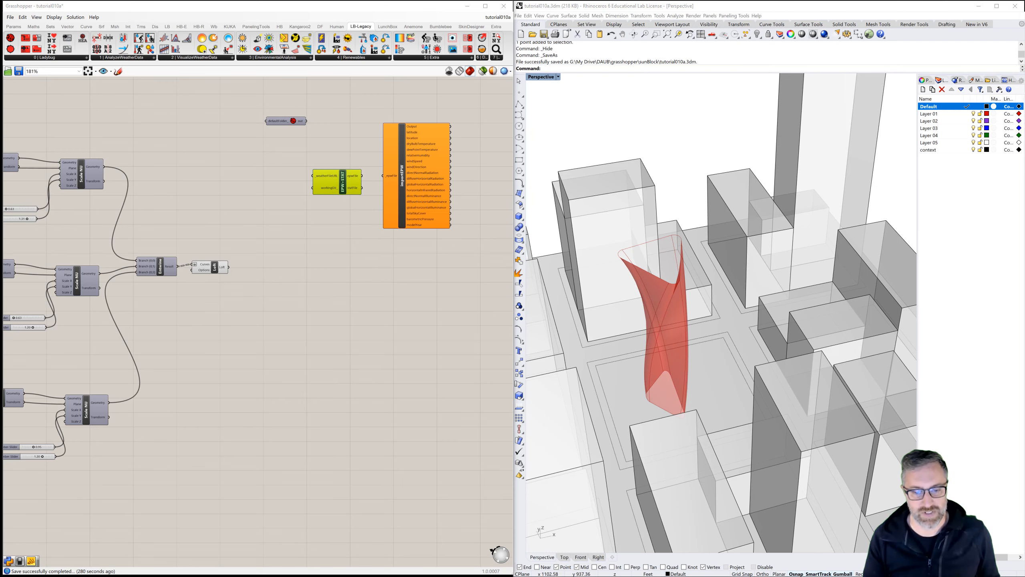
Step: Switch to the browser's ladybug.tools EPW map and zoom in on the Detroit area
drag(560, 573, 460, 6)
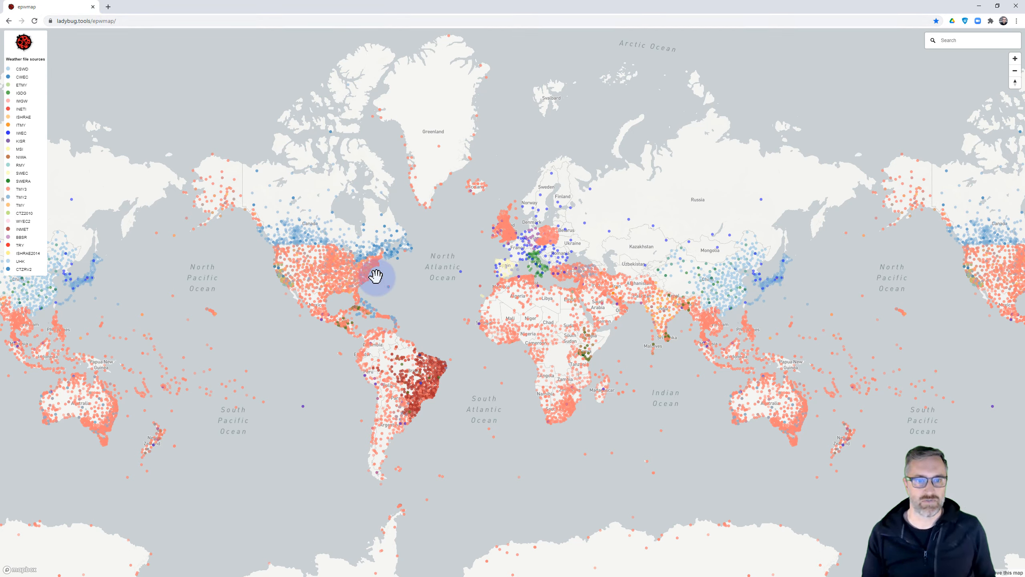
scroll(323, 269, up, 5)
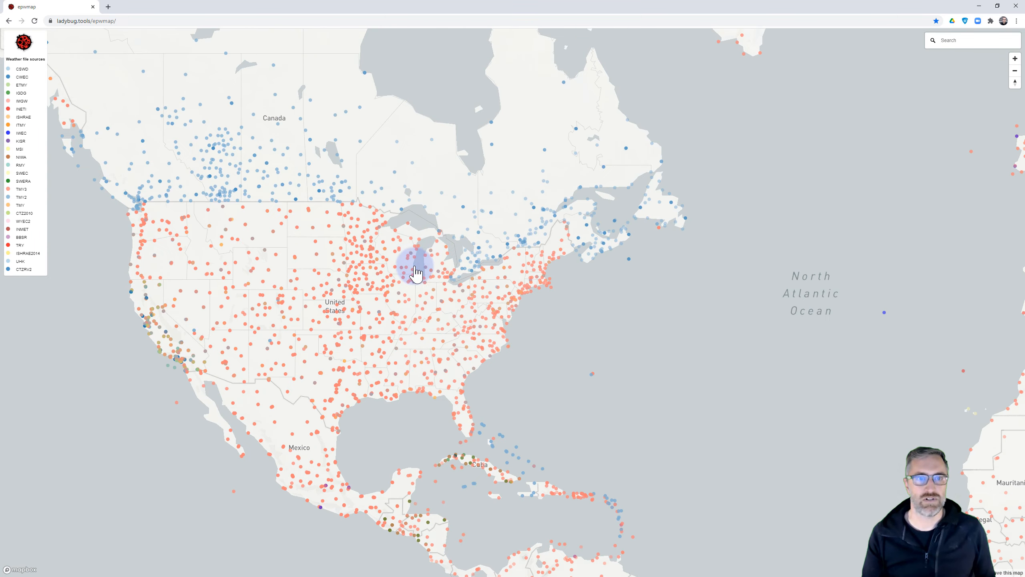
double_click(414, 270)
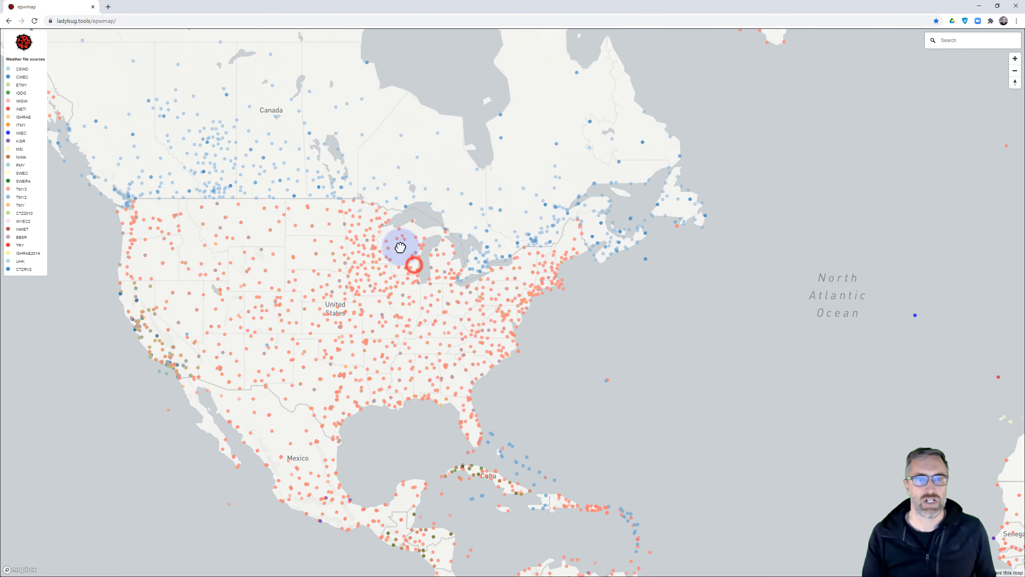
scroll(445, 257, up, 3)
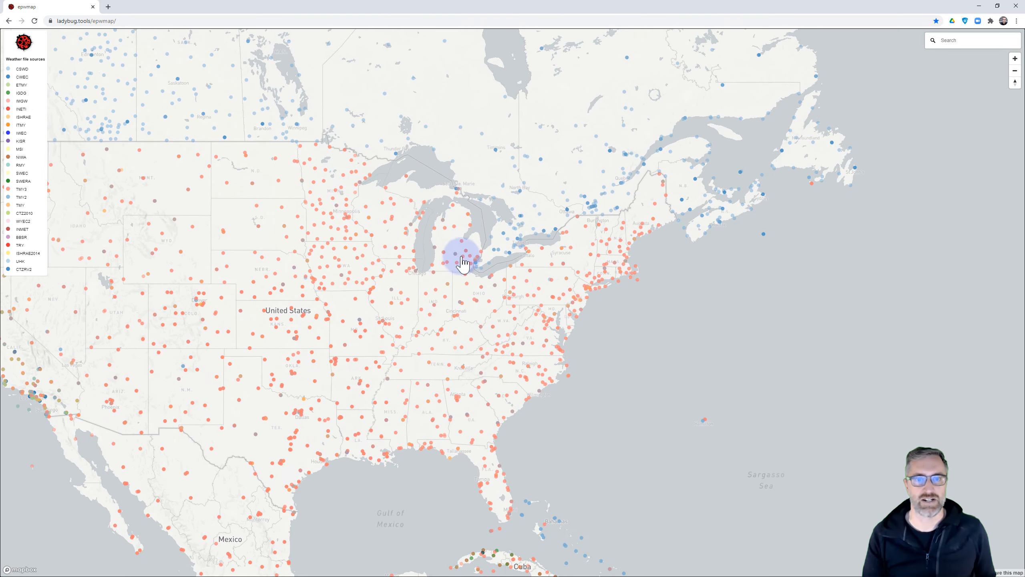
scroll(453, 270, up, 3)
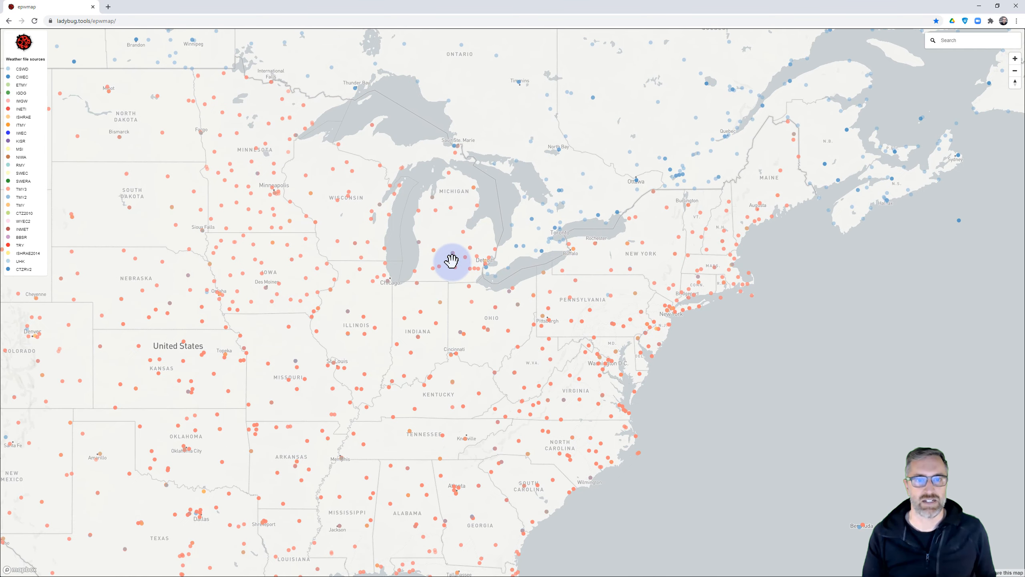
scroll(502, 254, up, 4)
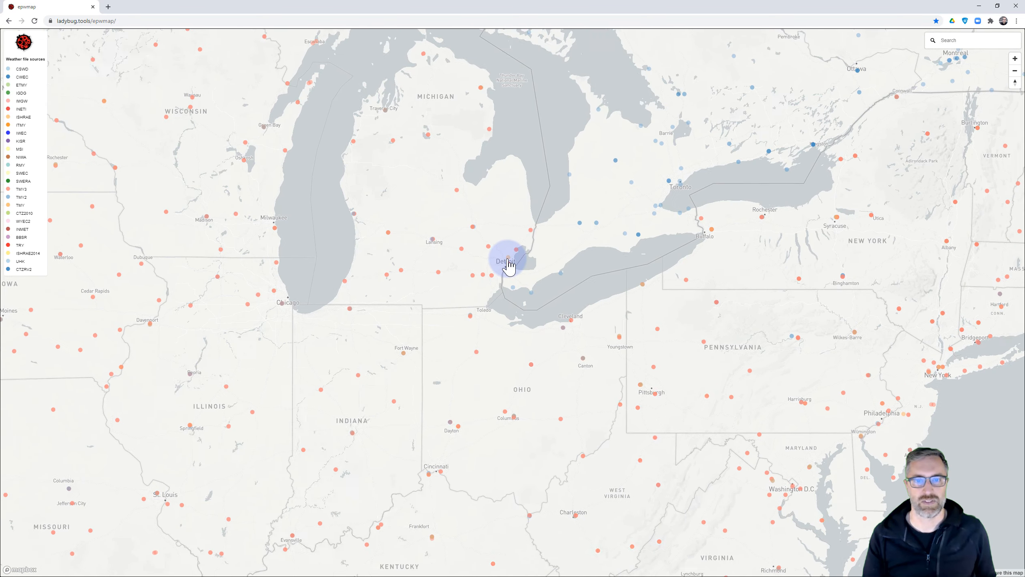
scroll(501, 250, up, 4)
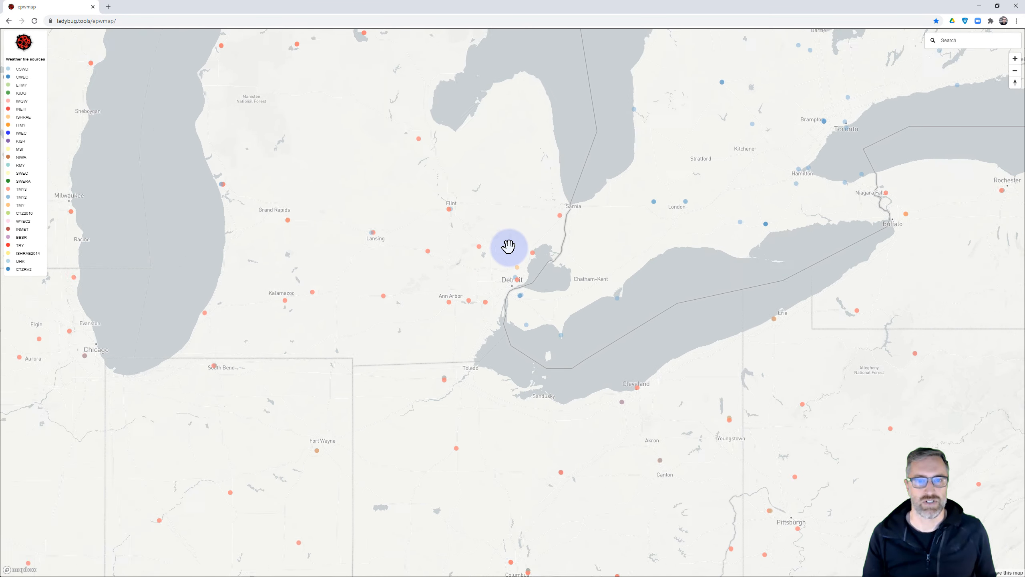
scroll(510, 288, up, 3)
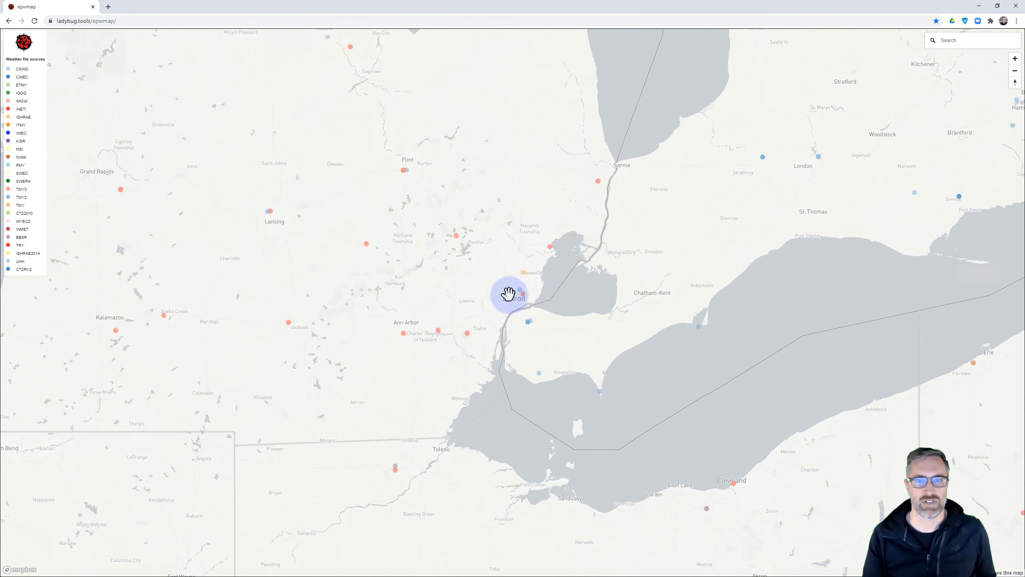
scroll(509, 294, up, 3)
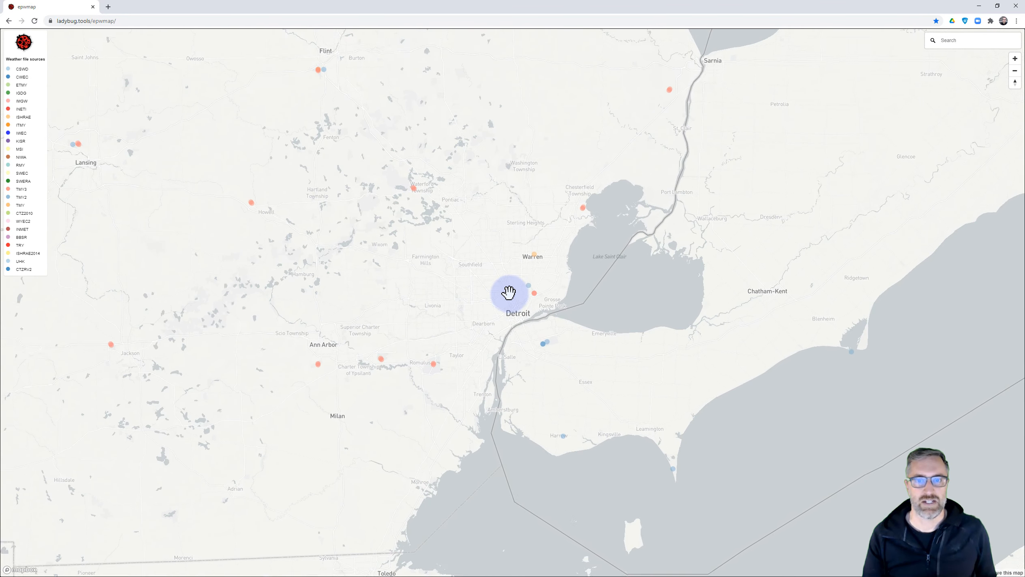
drag(450, 242, 432, 218)
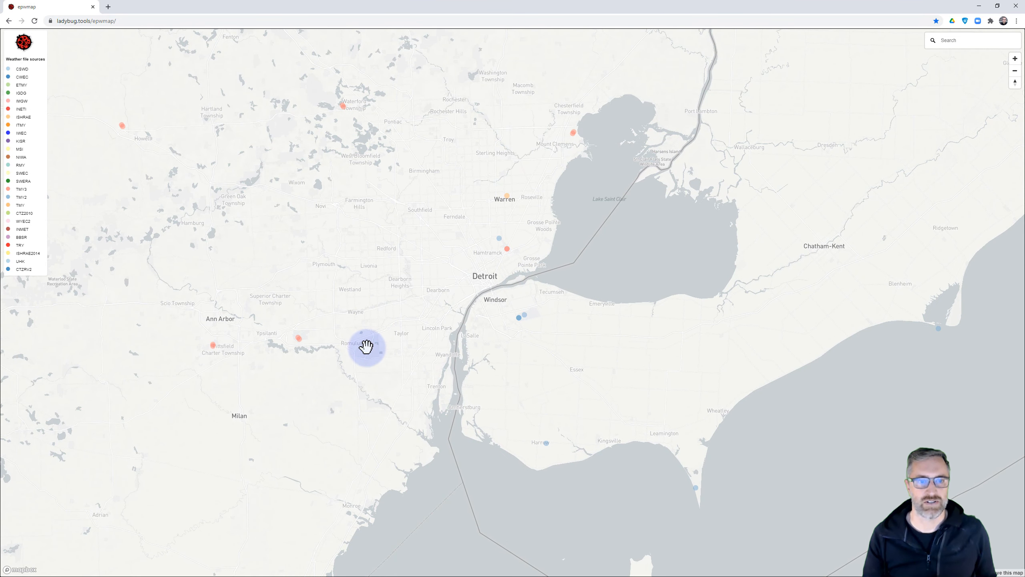
Step: Copy the download link of the Detroit_City_Airport weather station and minimize the browser
click(508, 250)
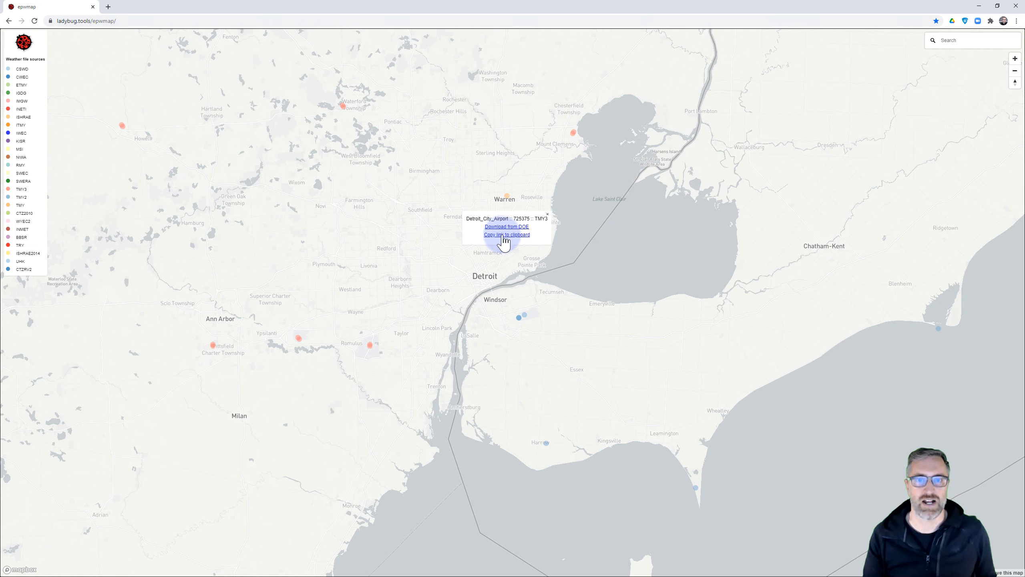
click(502, 235)
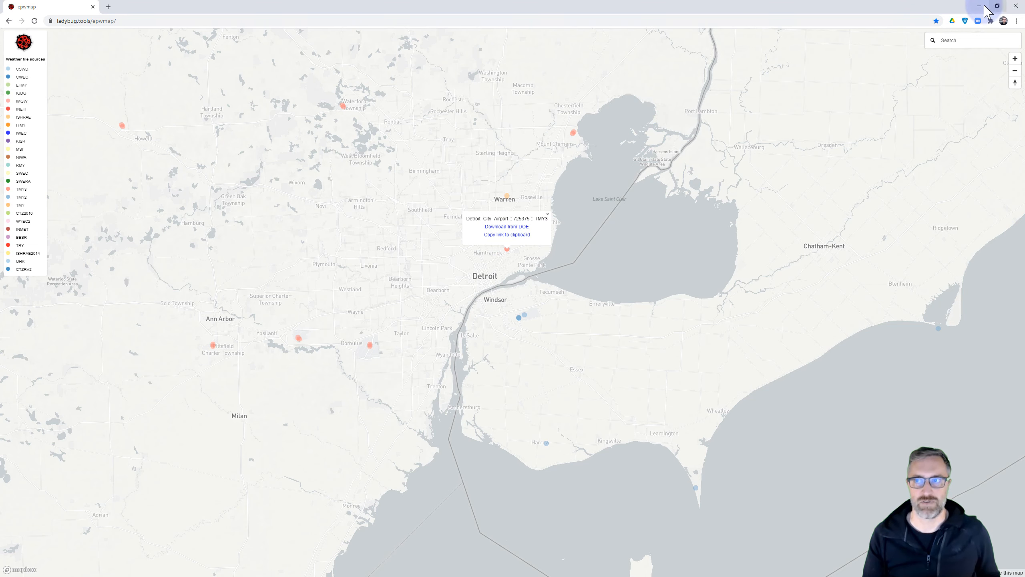
click(979, 6)
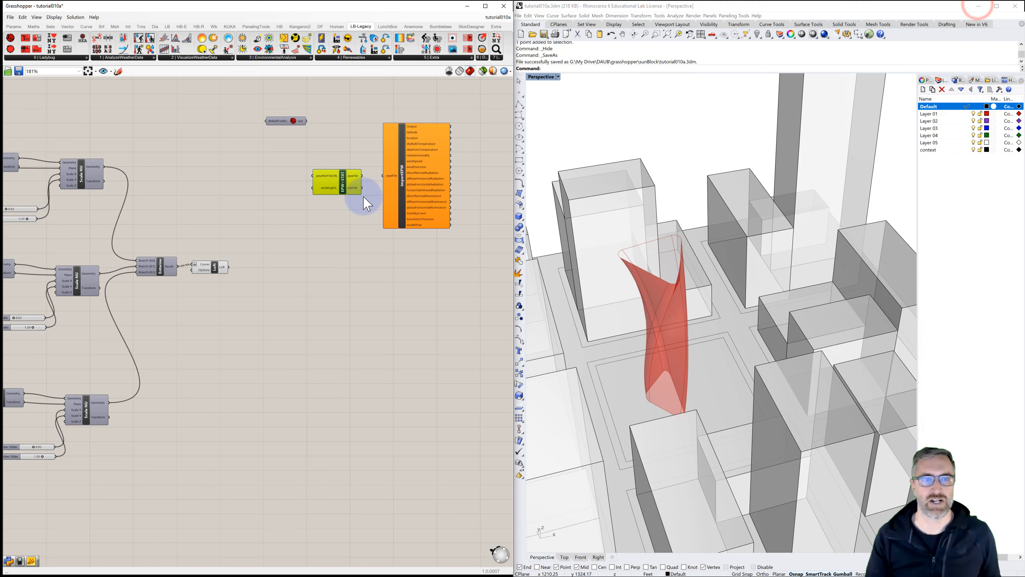
Step: Create a Panel containing the pasted Detroit weather file link and place it before the EPW+STAT component
double_click(264, 181)
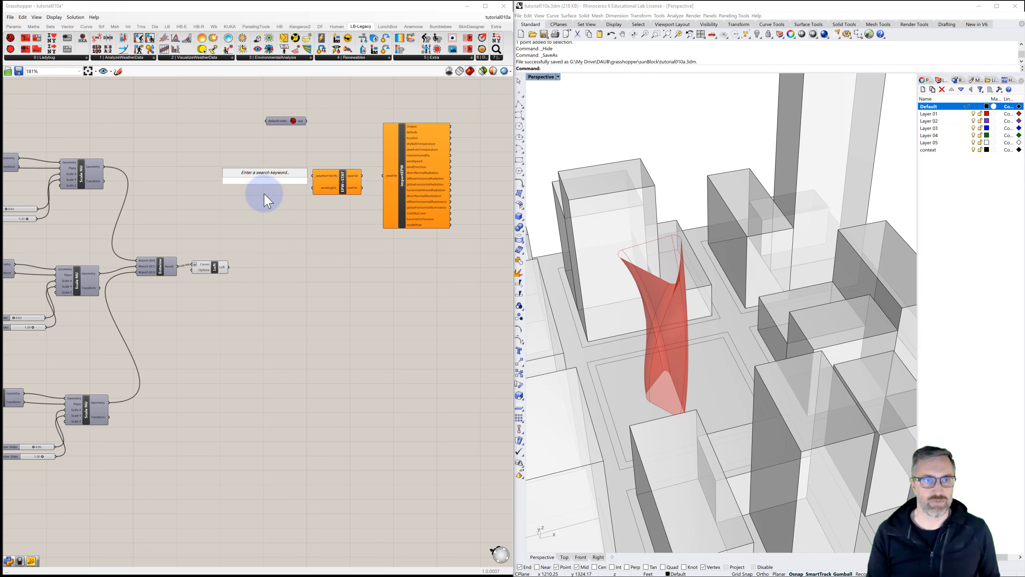
text(//)
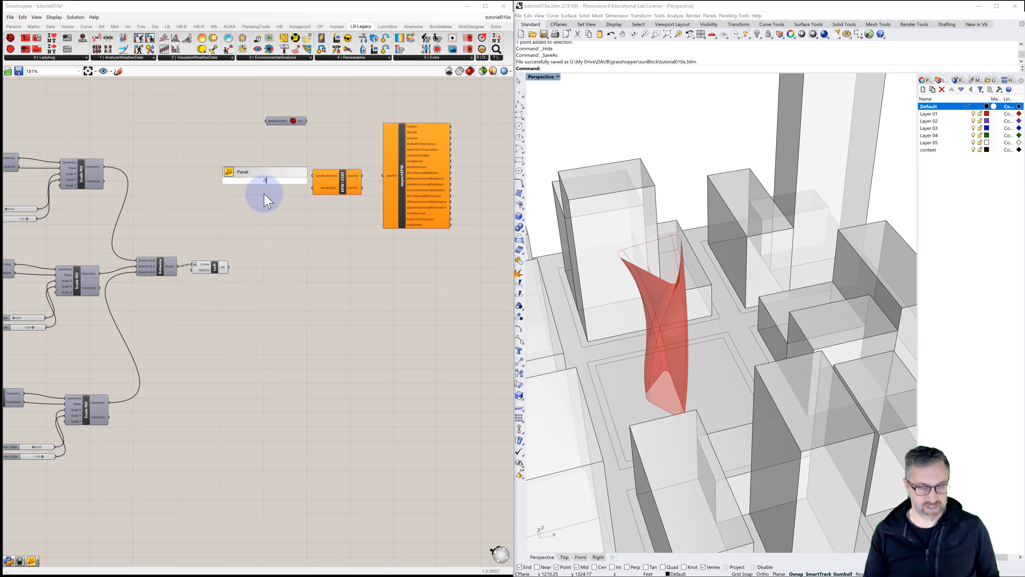
key(ctrl+v)
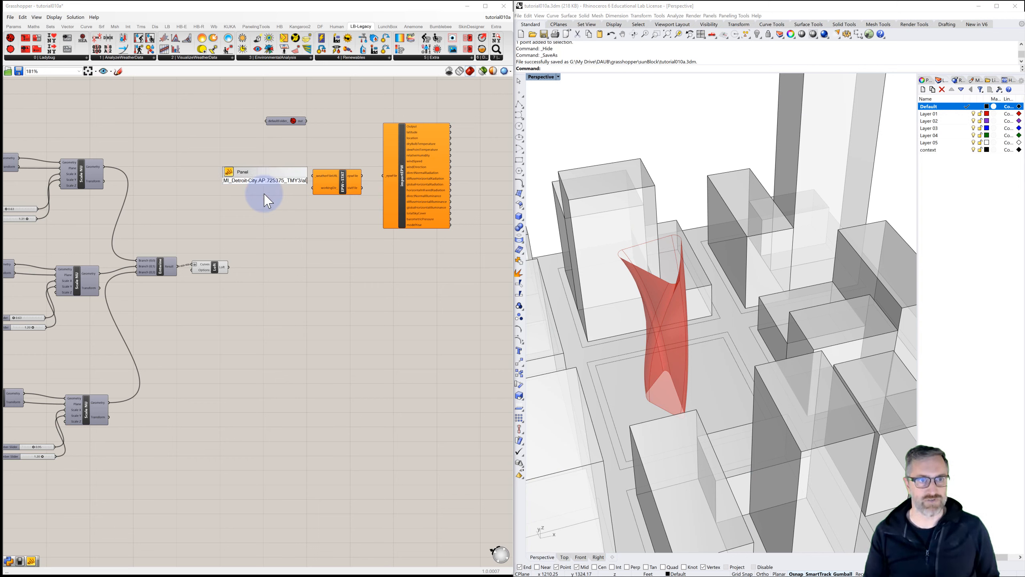
click(281, 234)
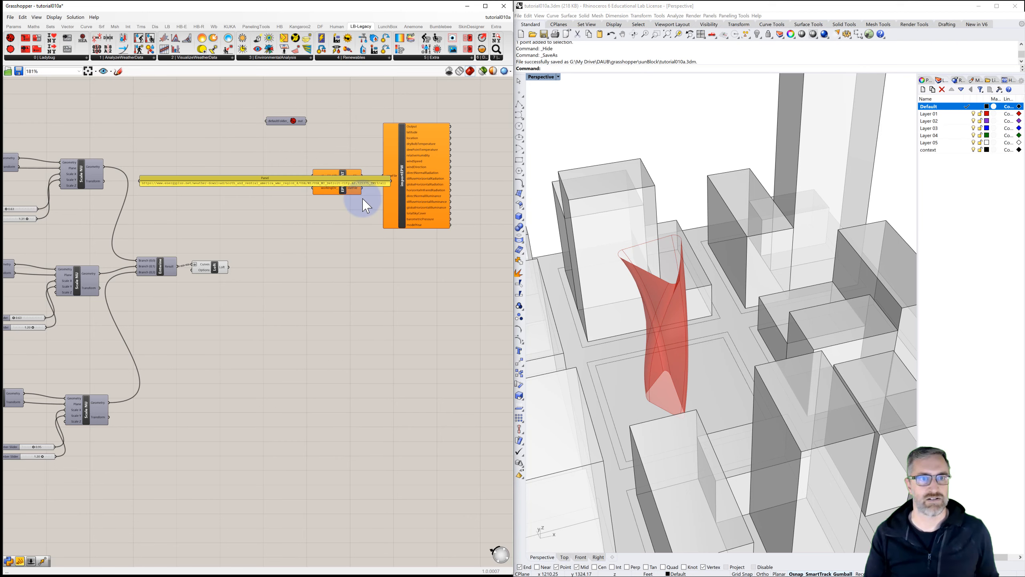
drag(390, 186, 283, 175)
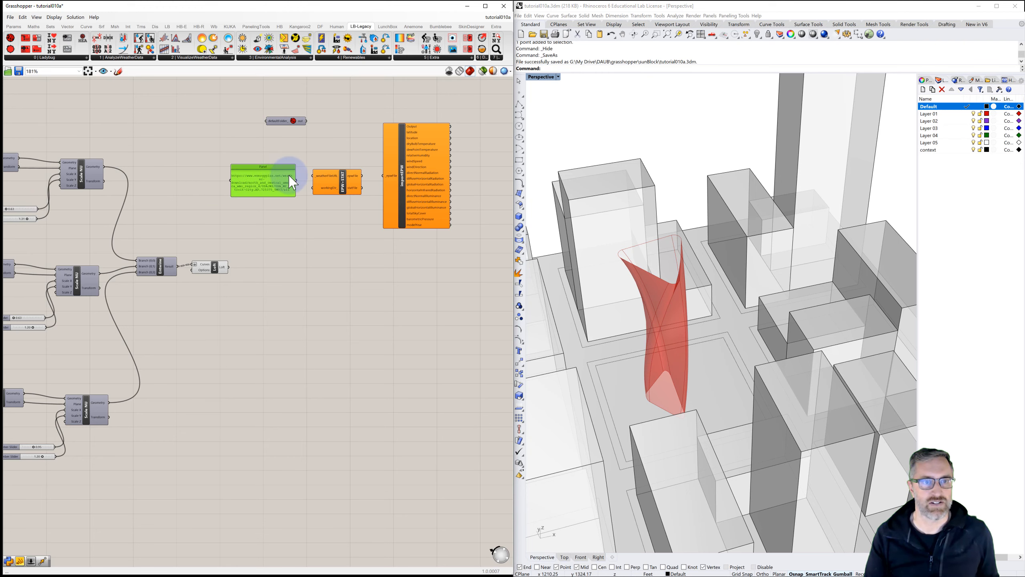
Step: Connect the Panel link to the EPW+STAT weather file URL input, and its epwFile output to Import epw
scroll(289, 175, up, 2)
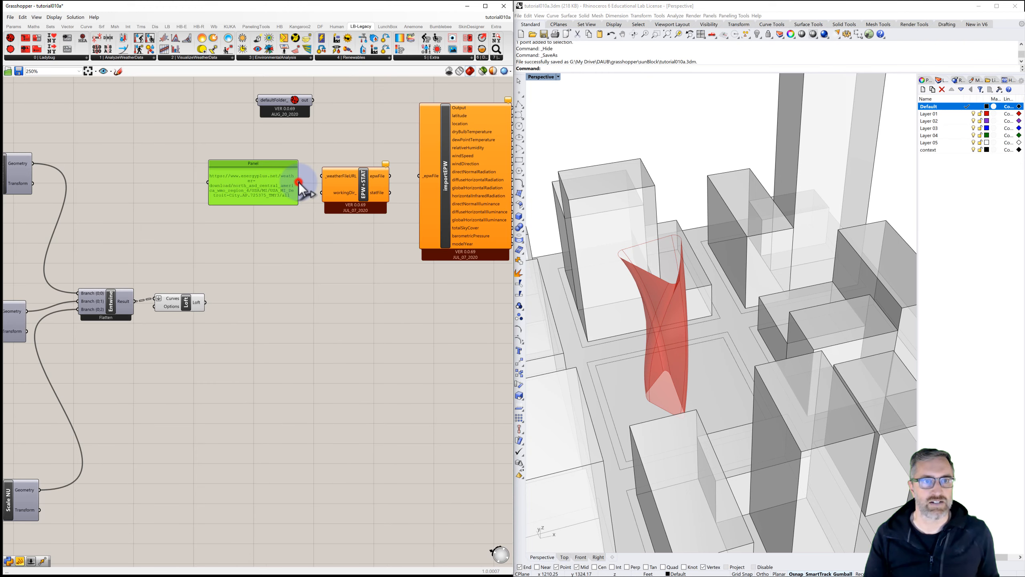
drag(299, 182, 324, 176)
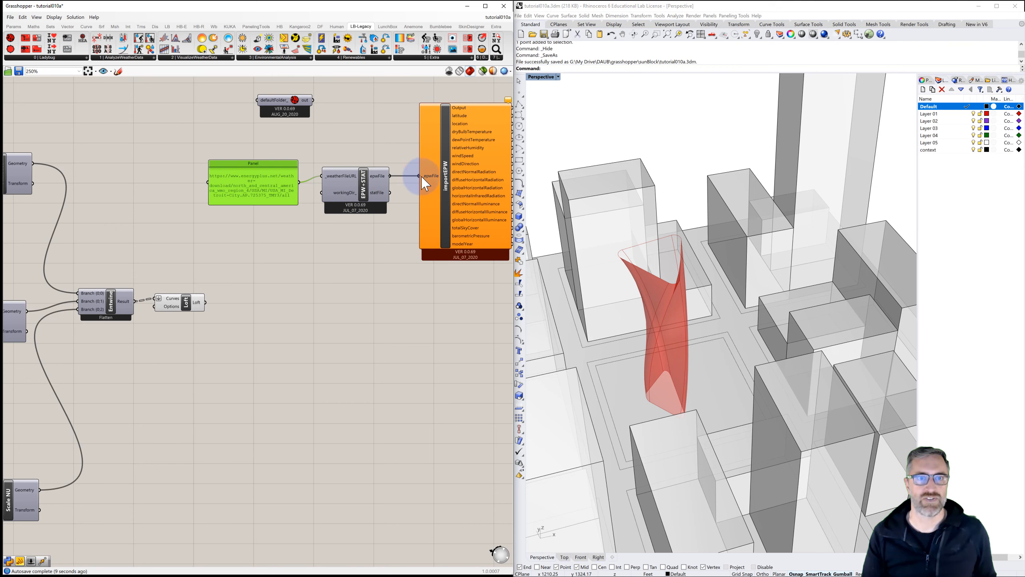
right_drag(421, 179, 377, 185)
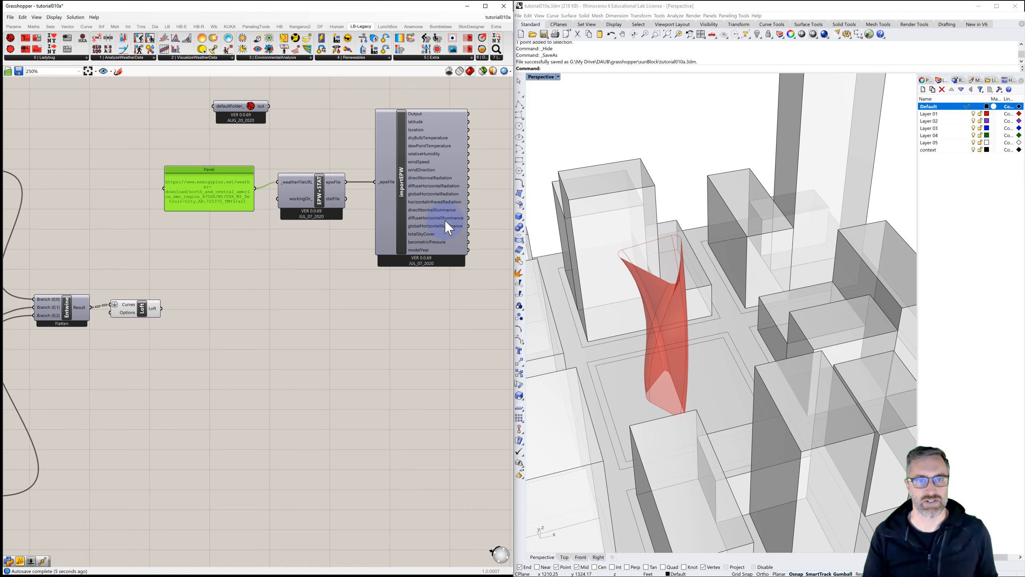
Step: Add a Ladybug_GenCumulativeSkyMtx component below Import epw and connect the epwFile output to its _epwFile input
click(45, 58)
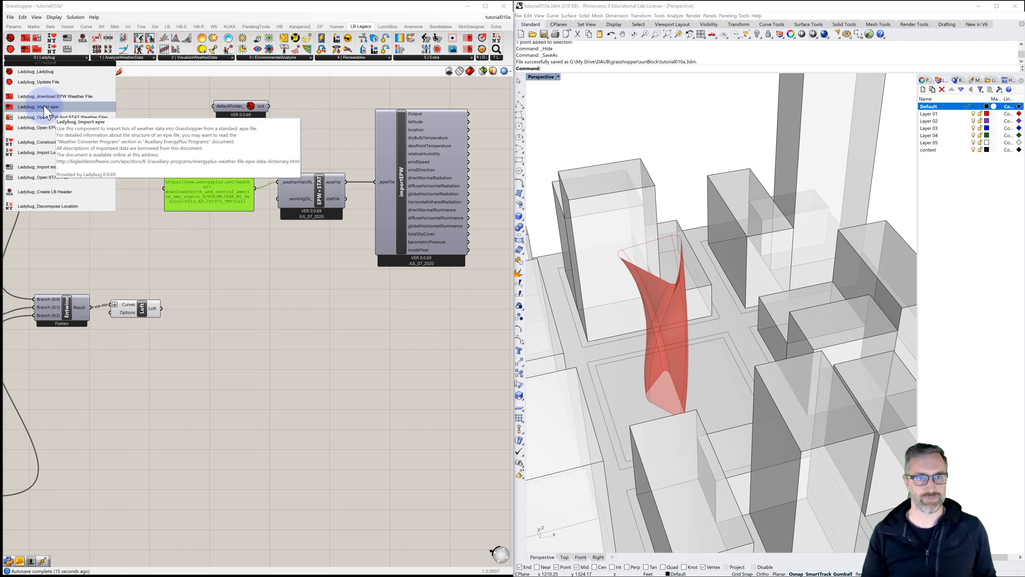
click(302, 140)
right_drag(304, 142, 273, 176)
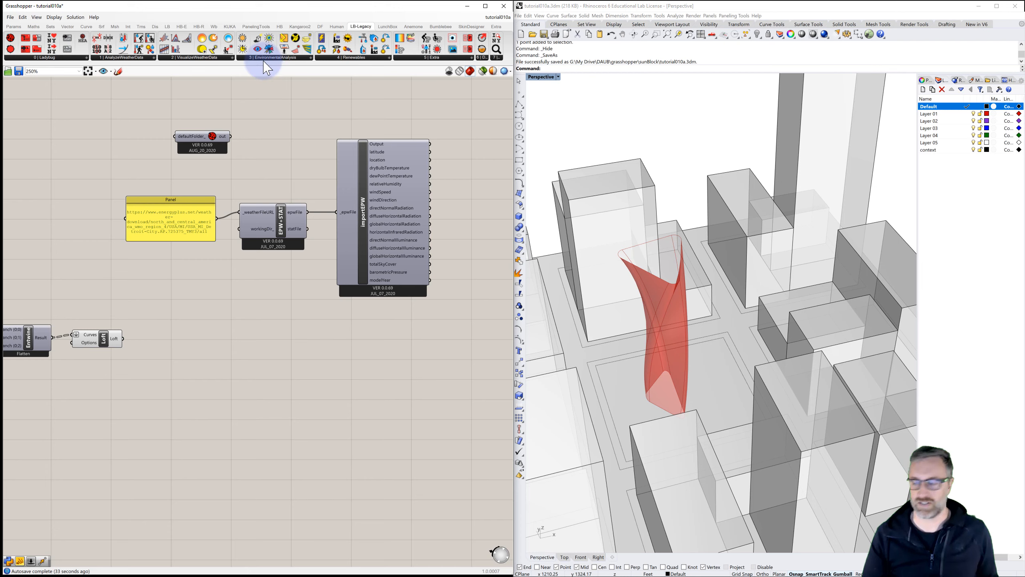
click(221, 59)
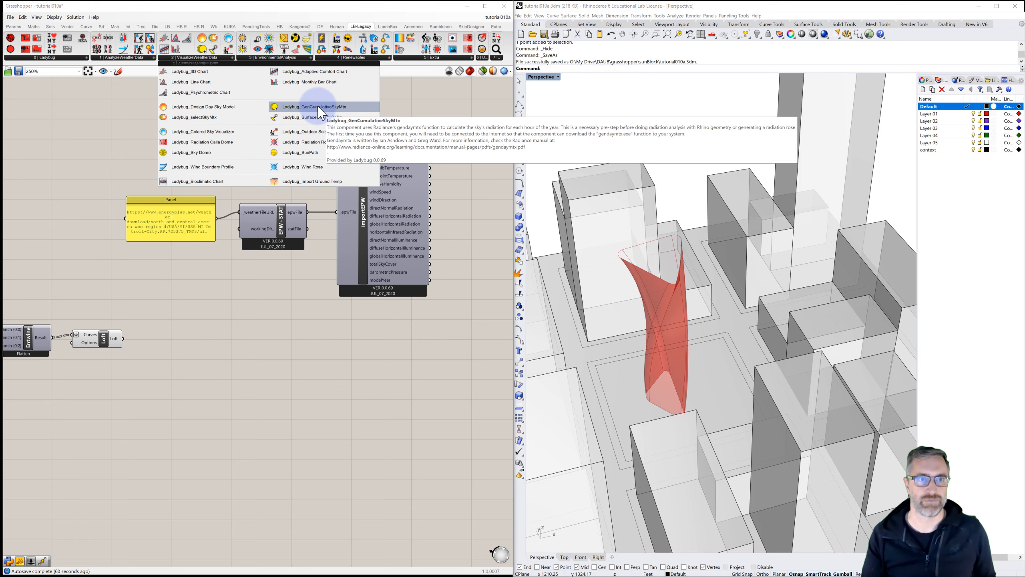
drag(321, 111, 383, 357)
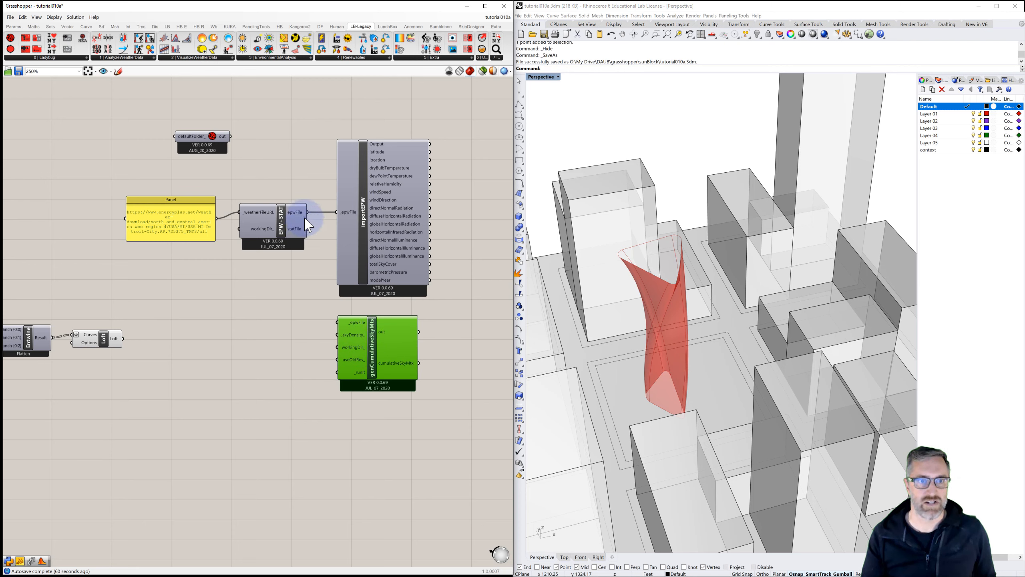
drag(325, 285, 338, 324)
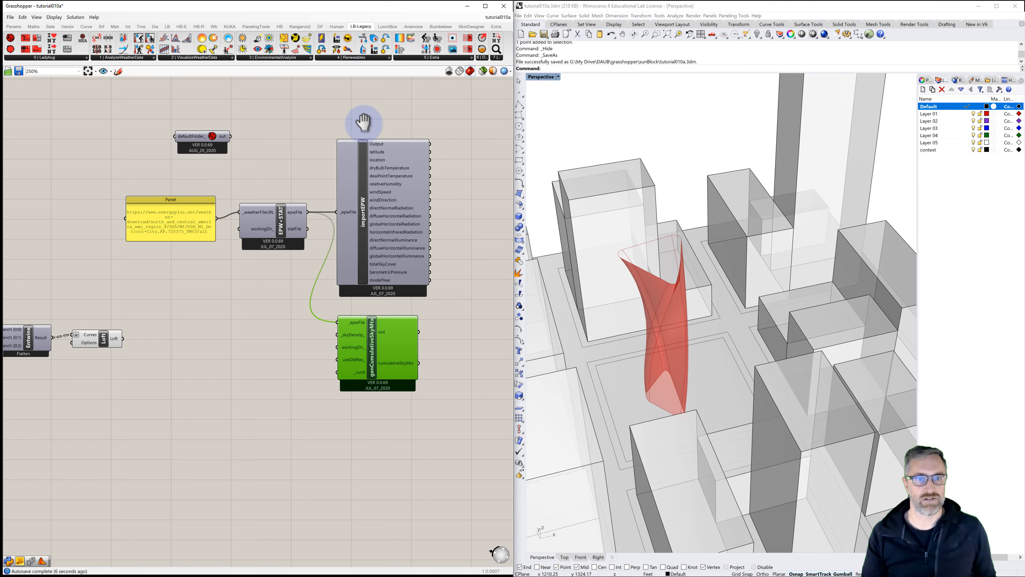
Step: Add a Boolean Toggle, connect it to the sky matrix's _runIt input, and set it to True
right_drag(363, 121, 299, 121)
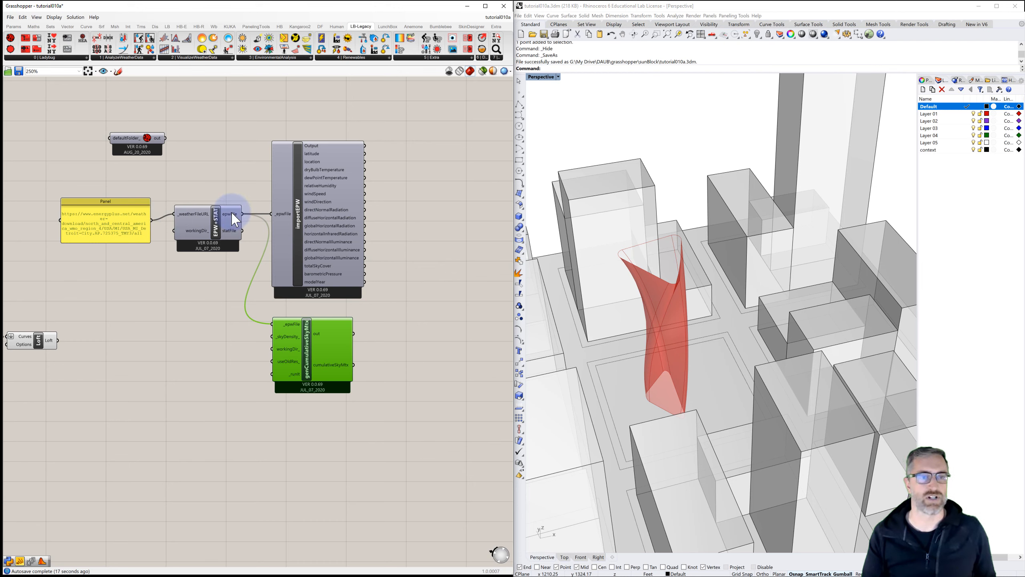
mouse_move(301, 222)
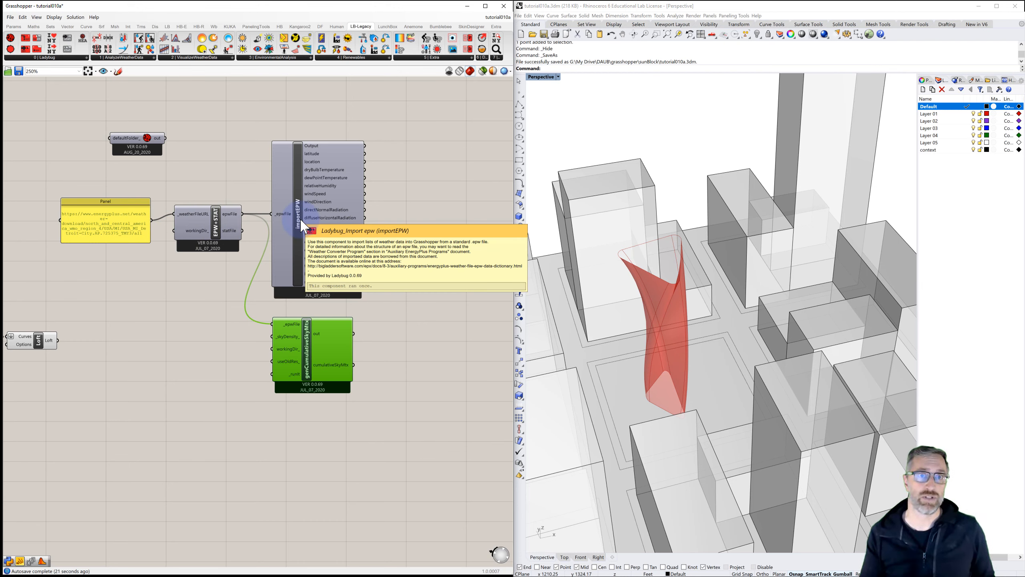
mouse_move(346, 203)
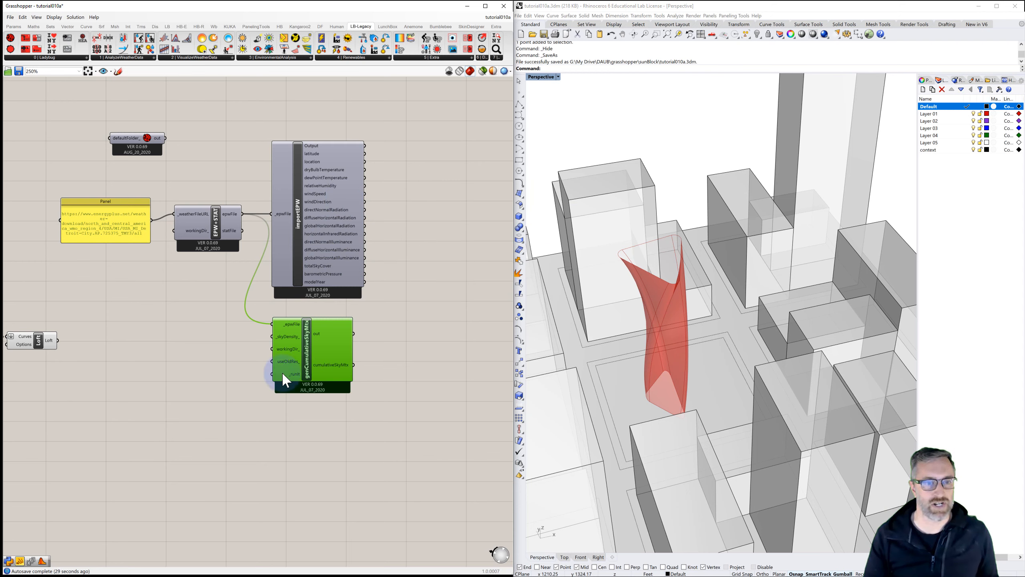
click(207, 376)
click(207, 376)
text(bool)
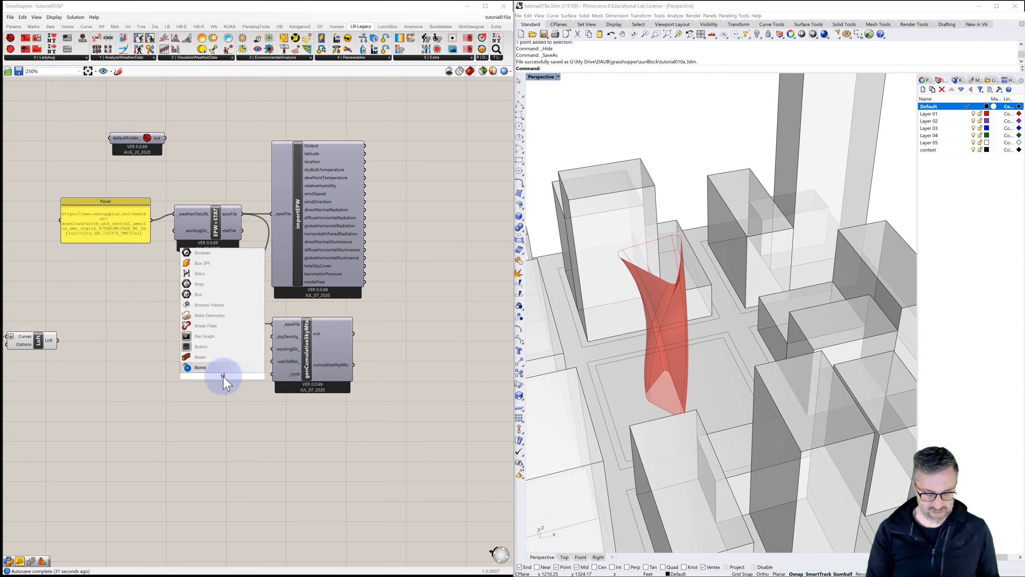
click(219, 356)
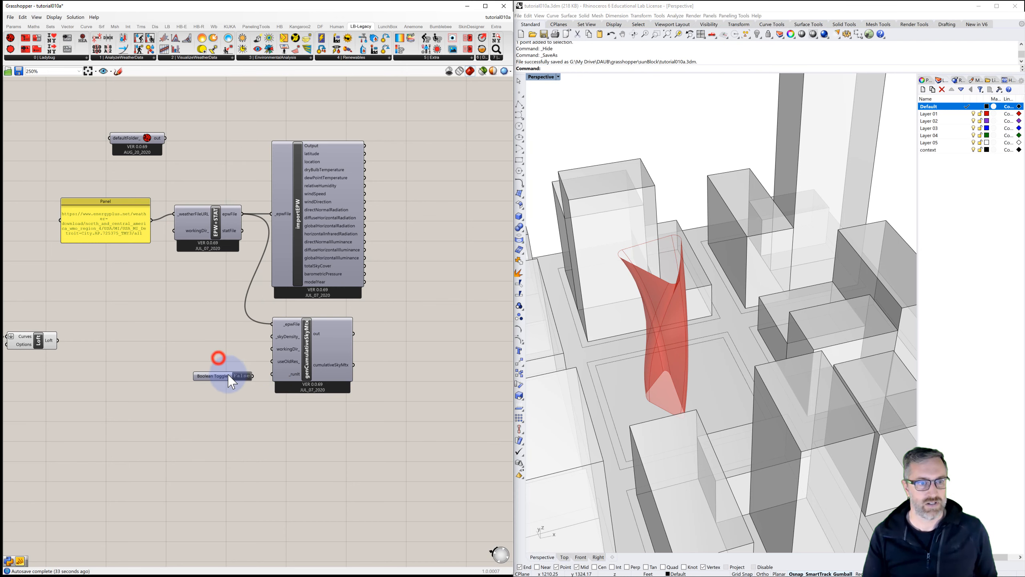
drag(218, 376, 207, 375)
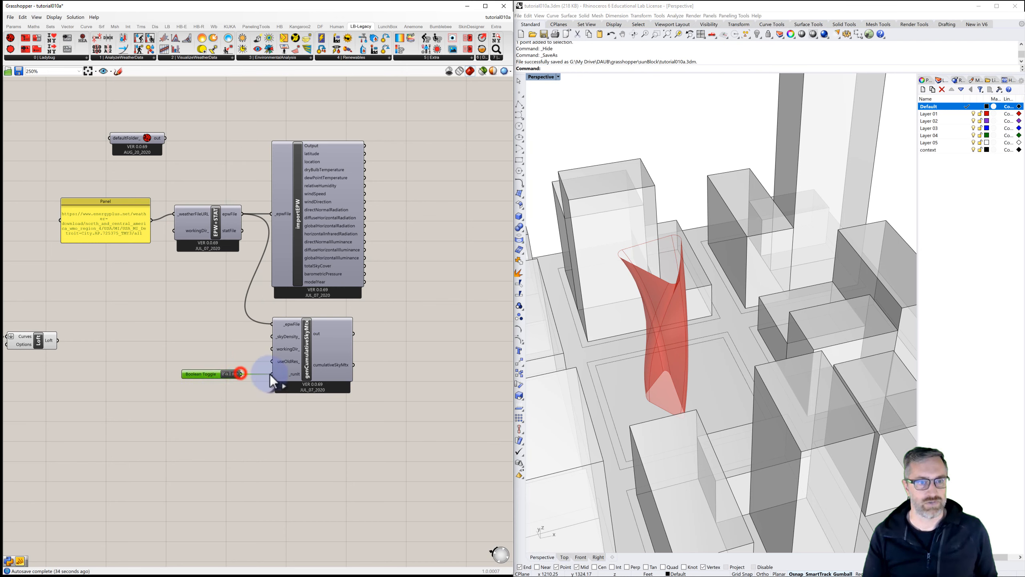
drag(270, 374, 270, 375)
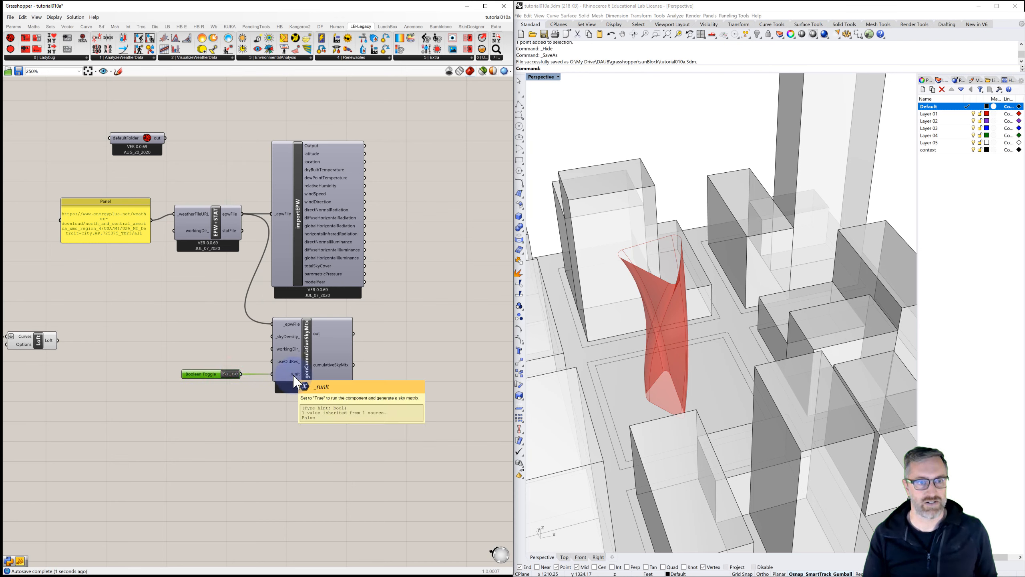
click(227, 375)
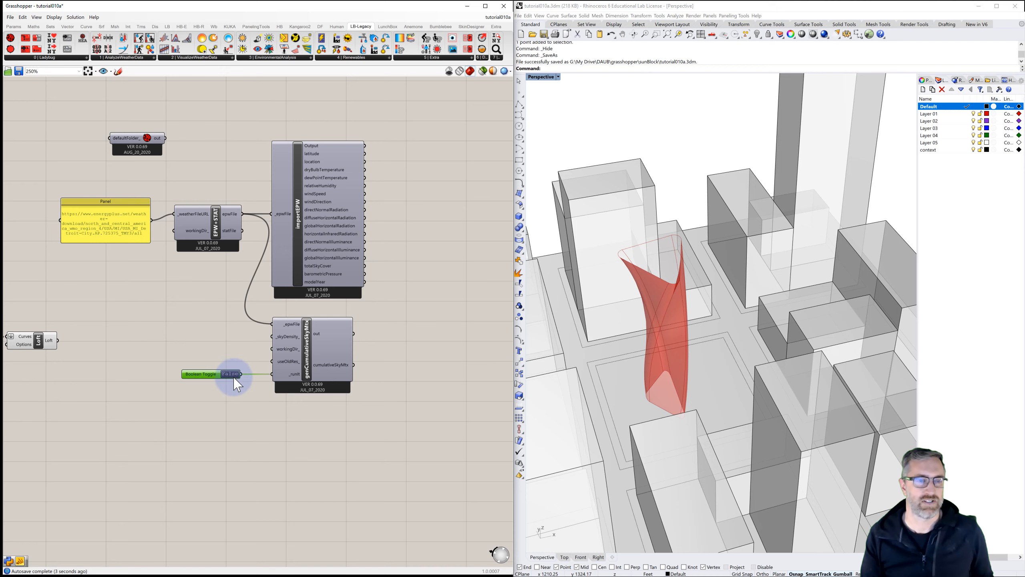
double_click(232, 374)
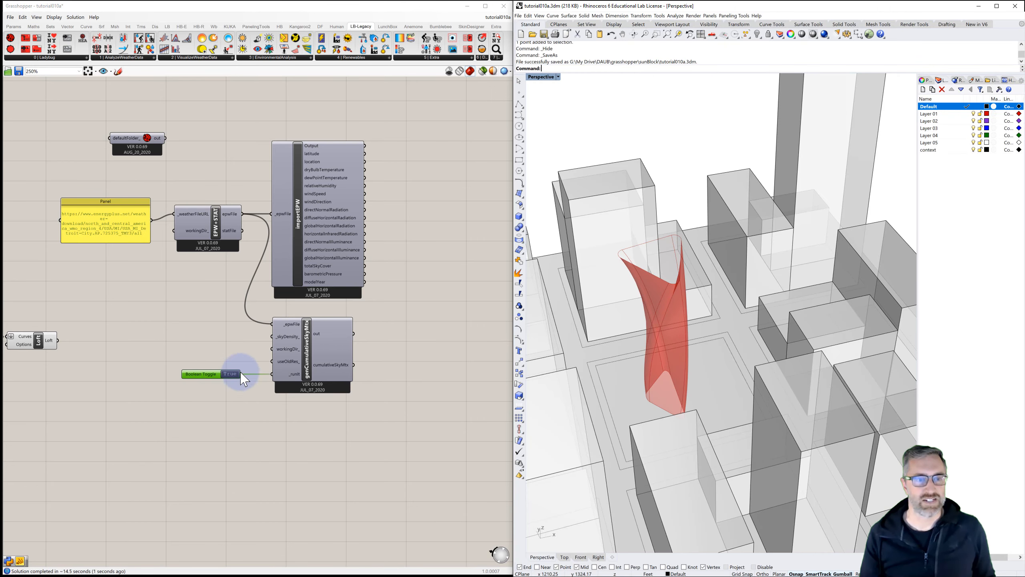
Step: Add a Ladybug_selectSkyMtx component and connect the cumulativeSkyMtx output to its input
right_drag(307, 362, 226, 356)
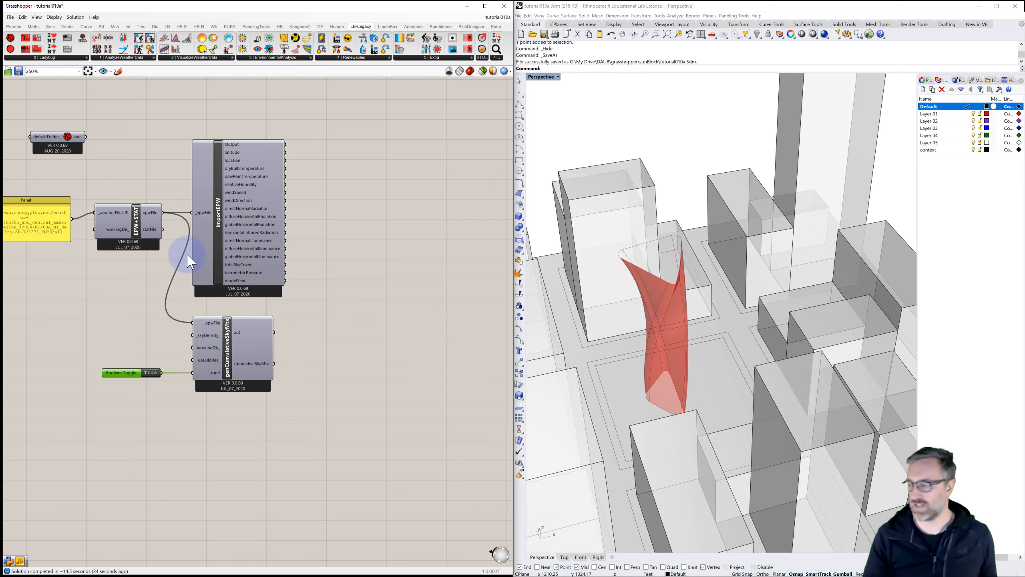
click(263, 57)
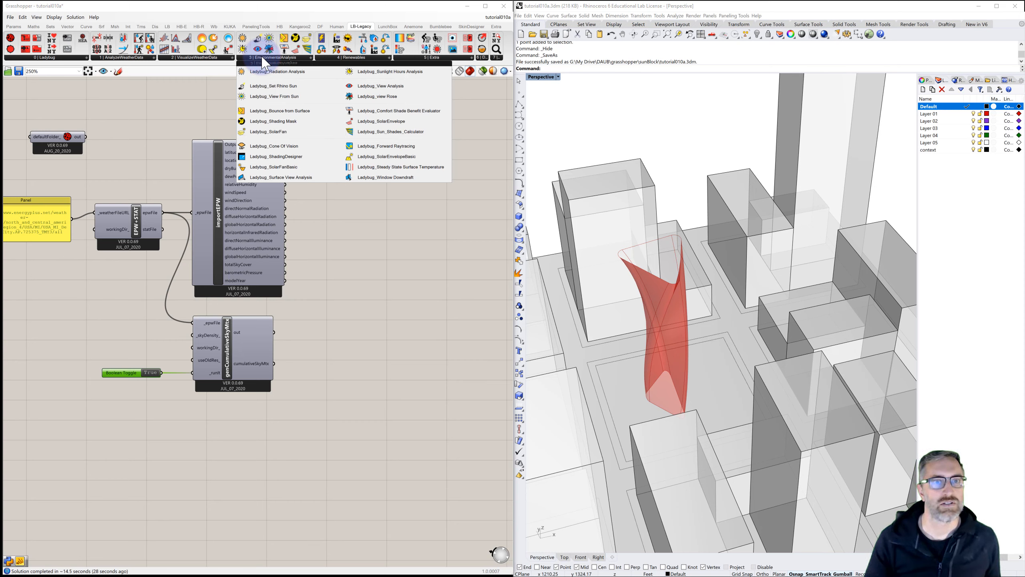
click(204, 58)
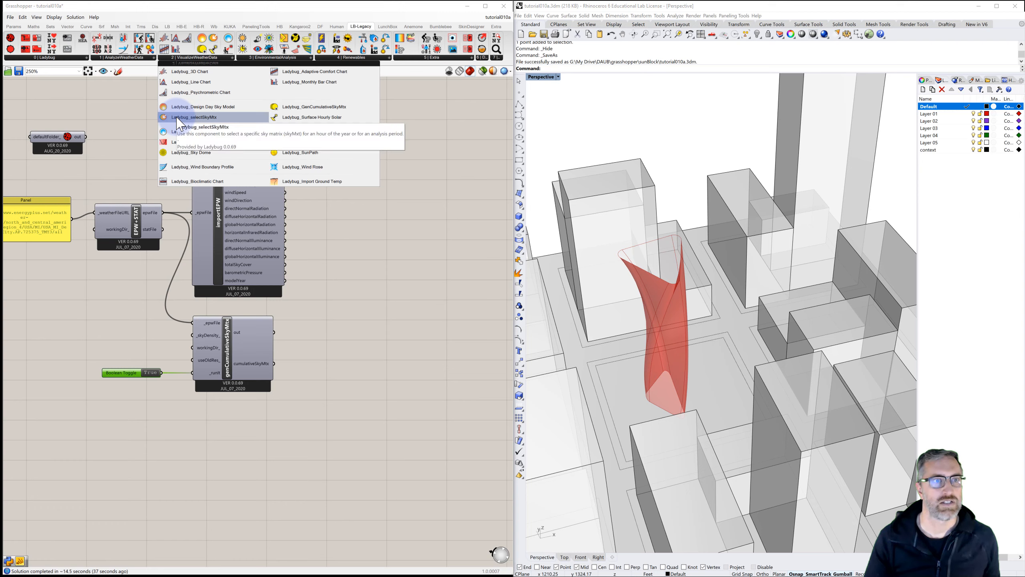
click(214, 117)
click(387, 240)
drag(388, 244, 412, 251)
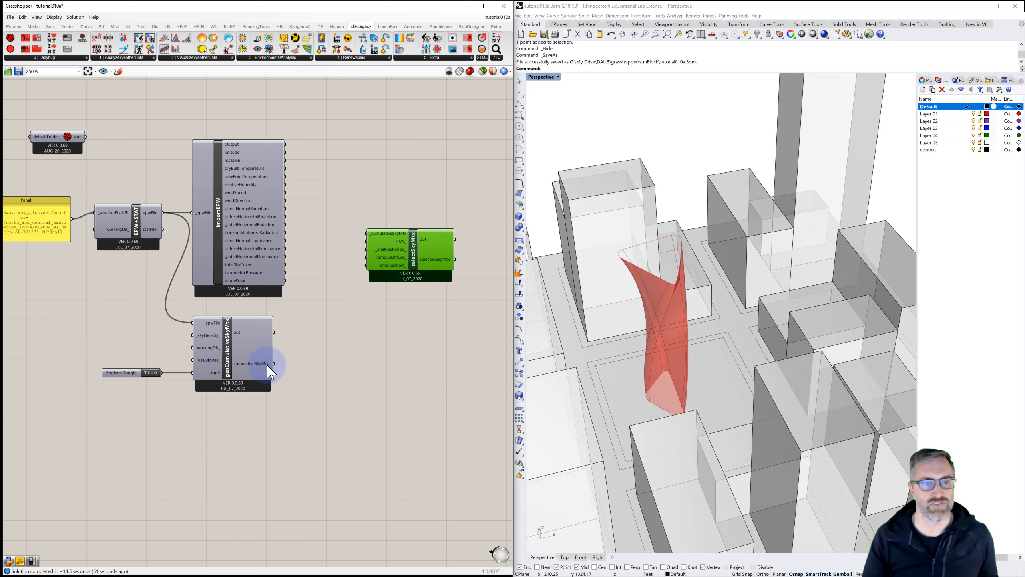
drag(290, 352, 399, 342)
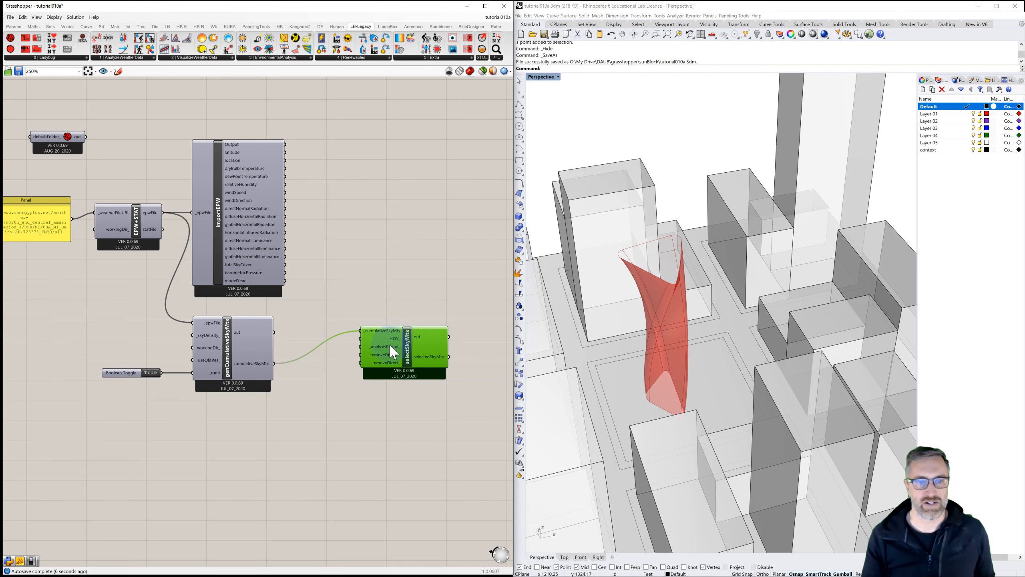
Step: Add a Ladybug_Analysis Period component below selectSkyMtx and delete it again
click(334, 189)
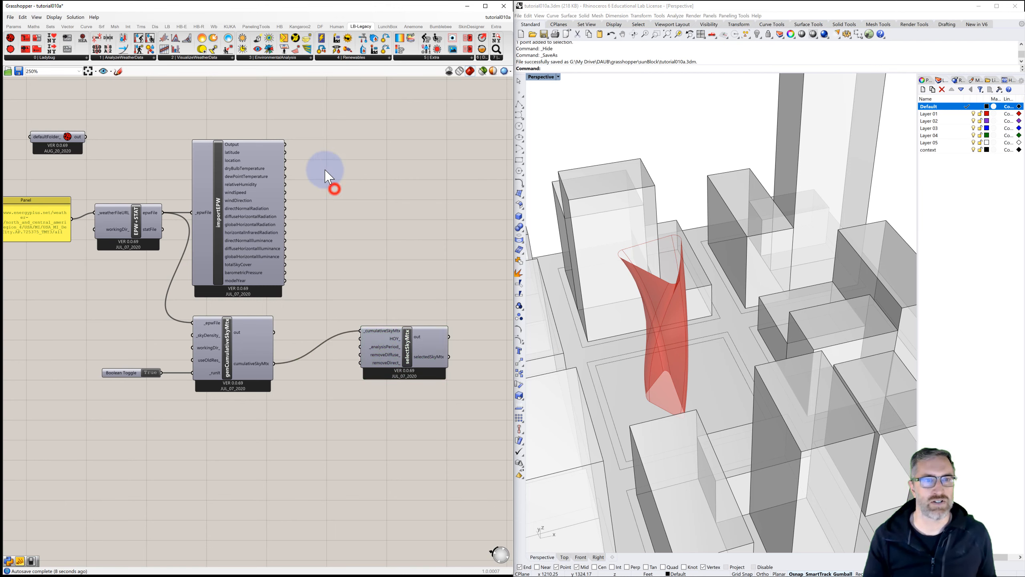
click(210, 57)
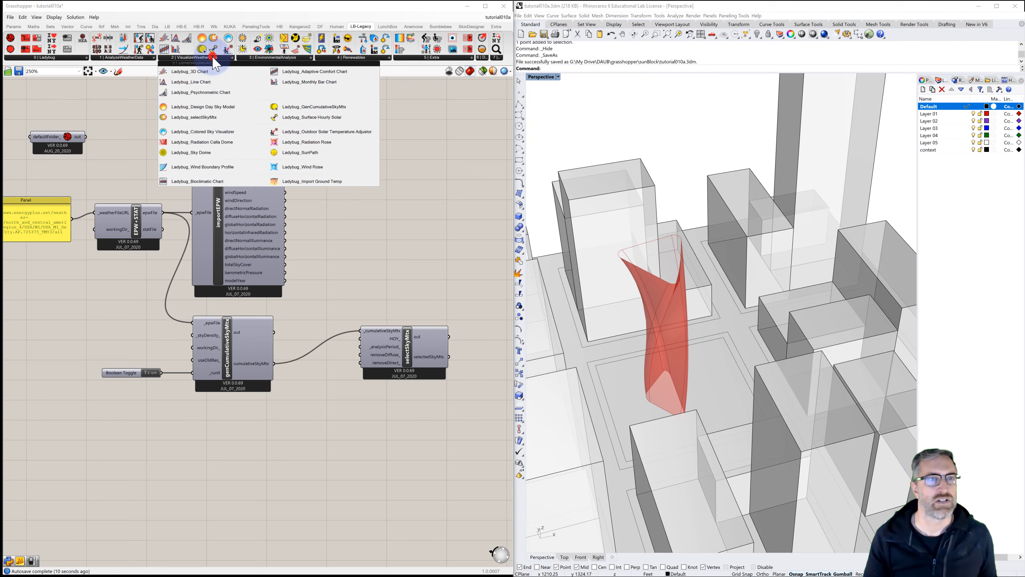
click(147, 61)
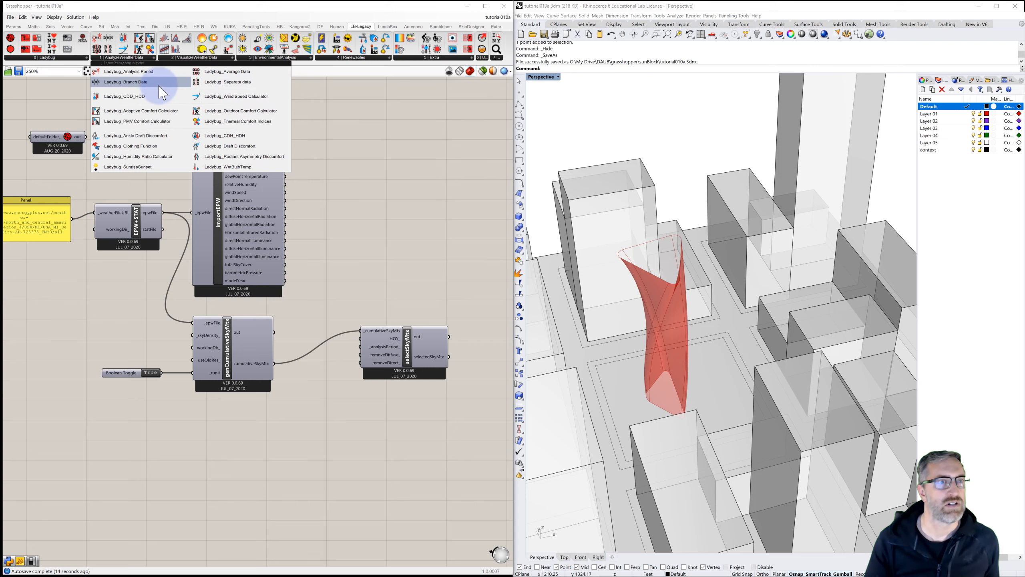
click(130, 73)
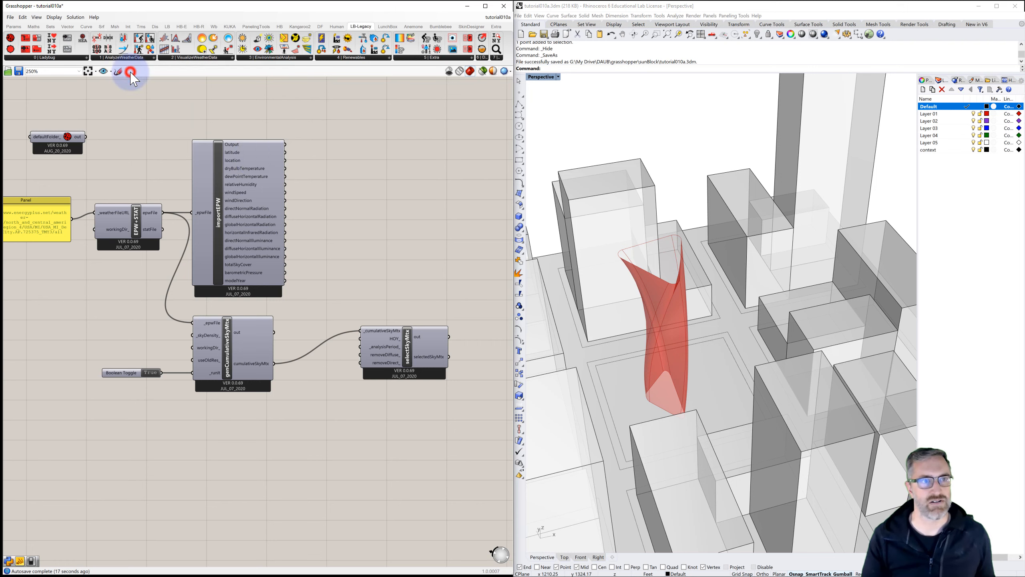
click(349, 442)
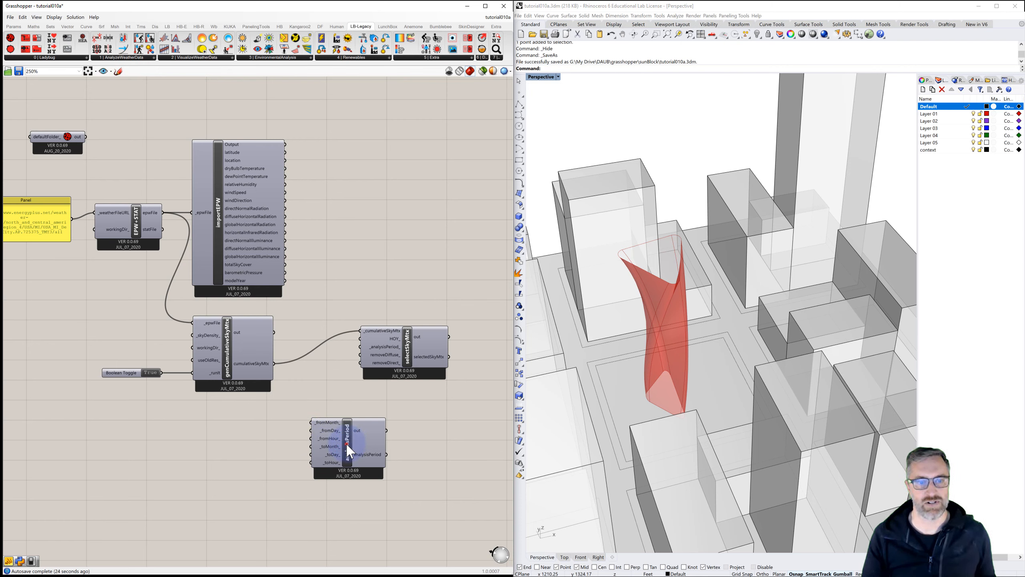
drag(348, 445, 323, 444)
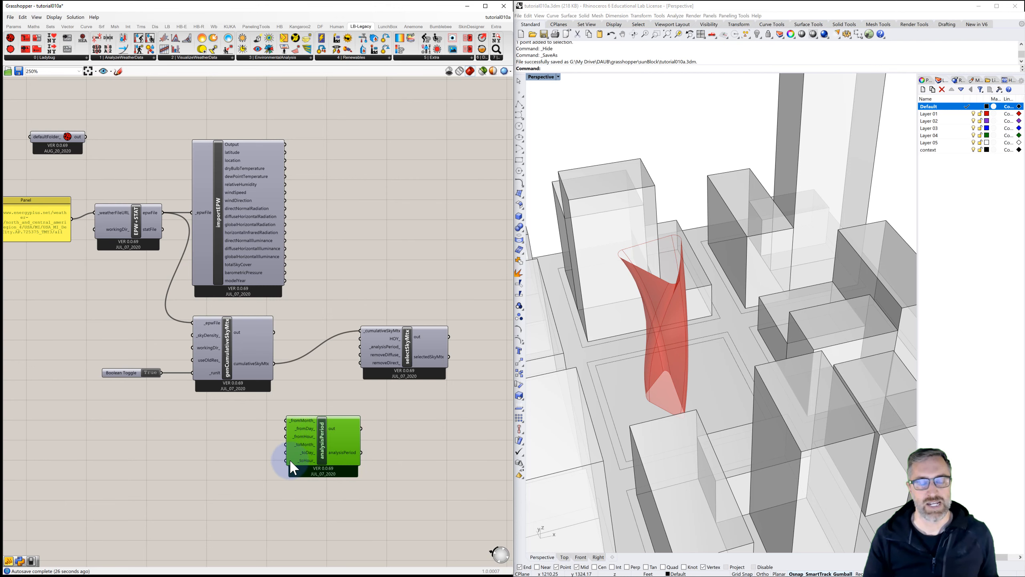
drag(322, 442, 309, 443)
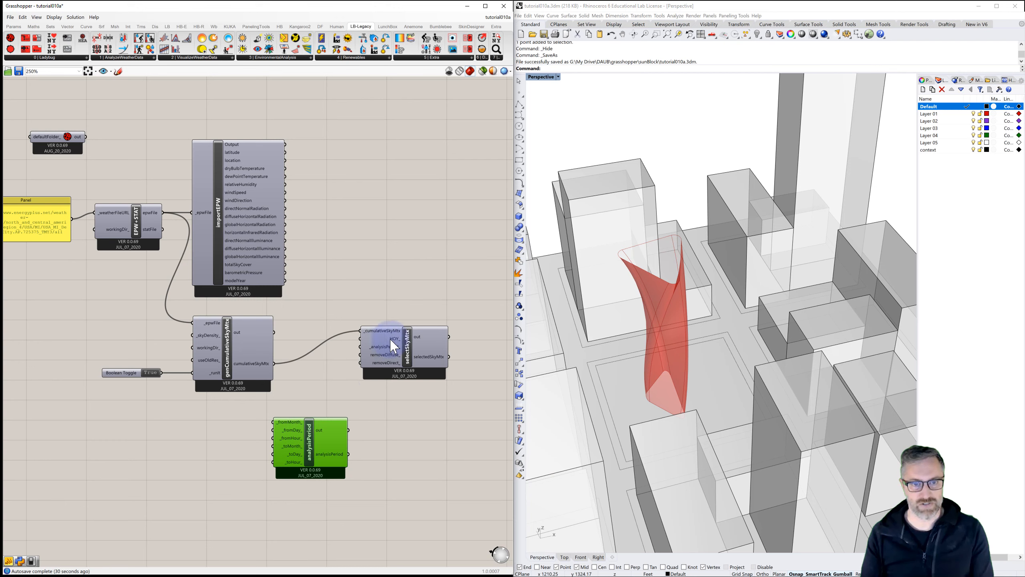
mouse_move(395, 345)
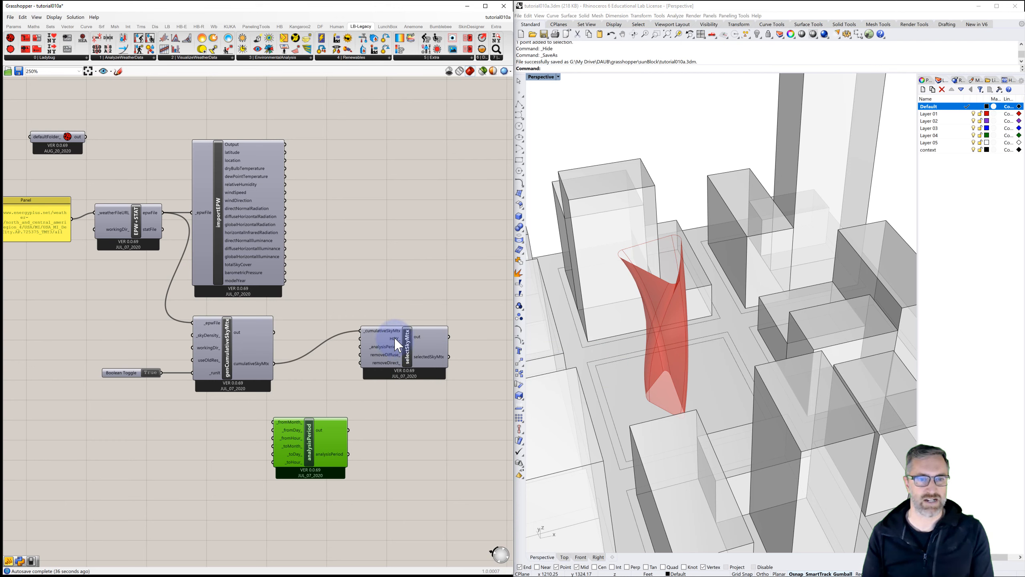
key(Delete)
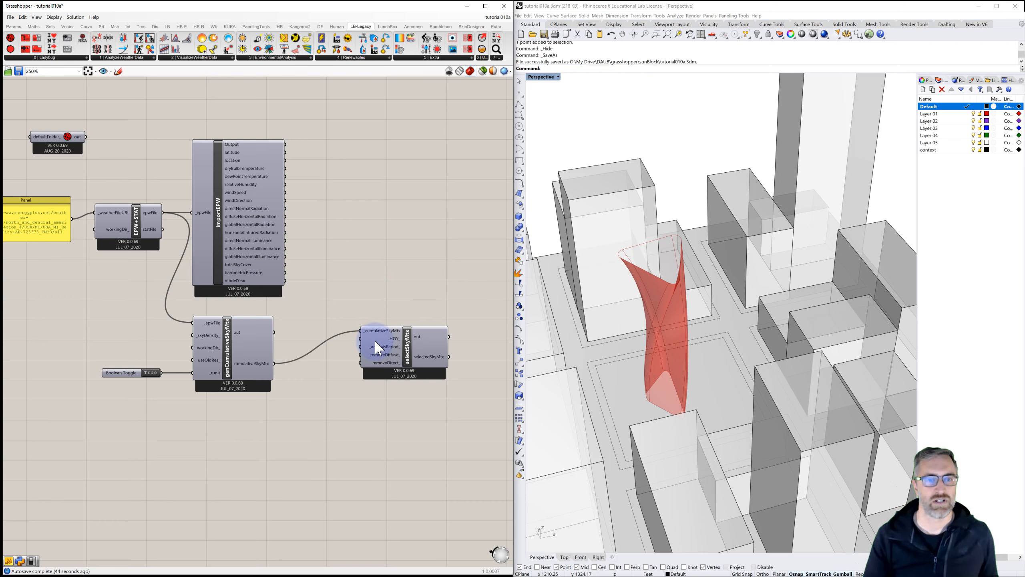
Step: Shift selectSkyMtx slightly right and add a Series component below the sky matrix components
drag(410, 350, 431, 348)
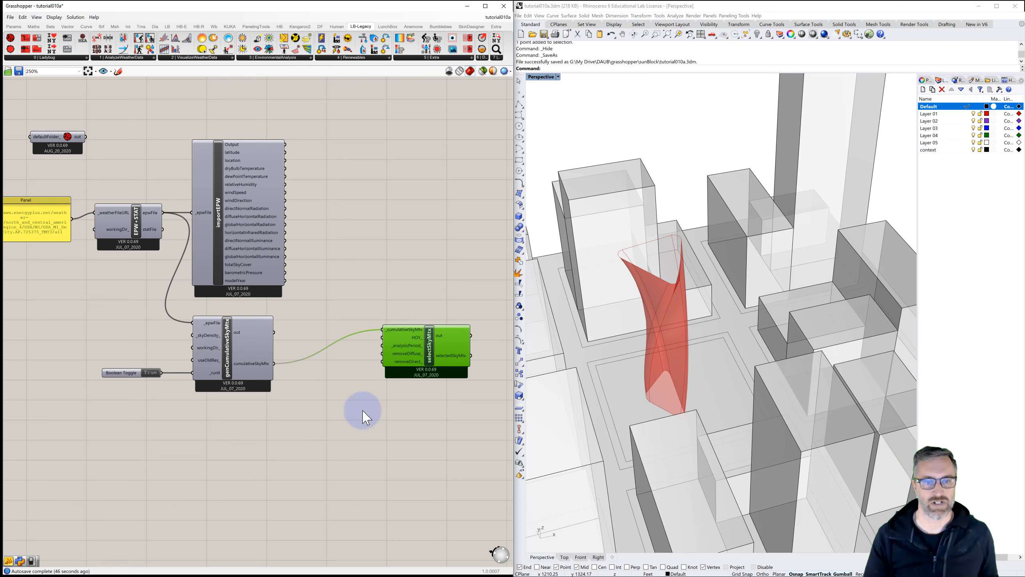
click(353, 414)
double_click(354, 414)
text(serie)
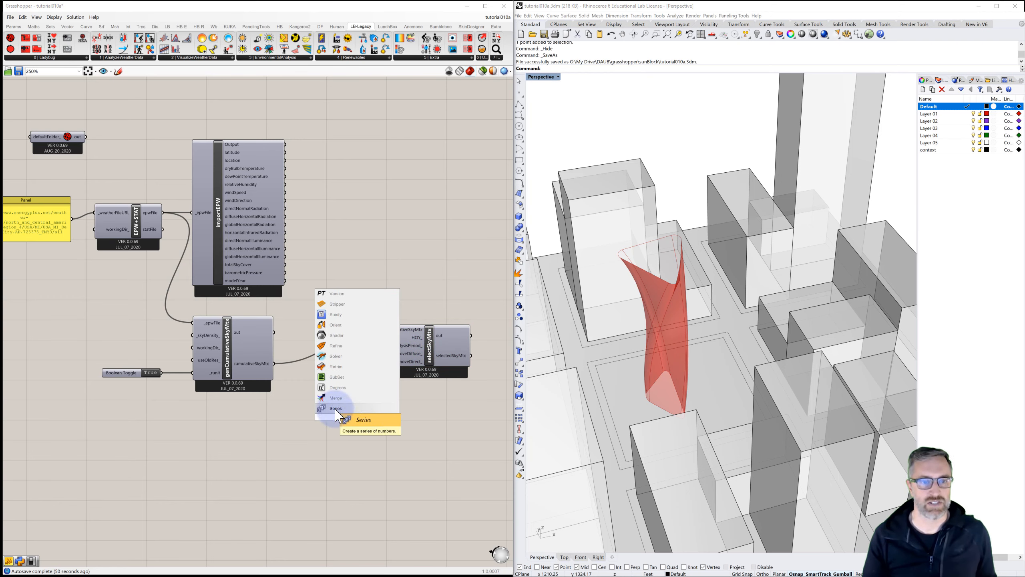
click(334, 408)
drag(354, 420, 342, 421)
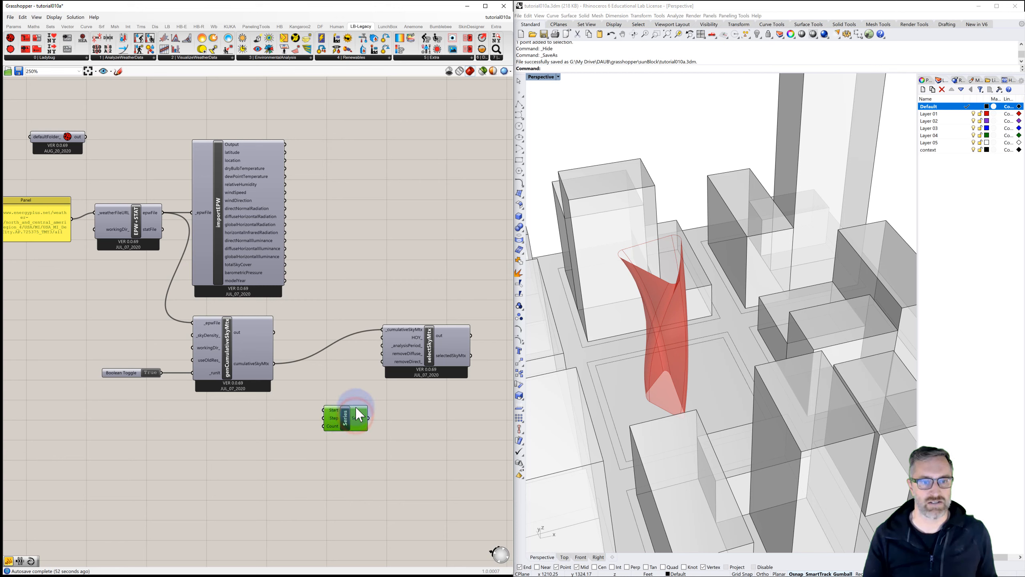
Step: Add a panel and connect it to the Series component's Start input
double_click(302, 413)
text(//)
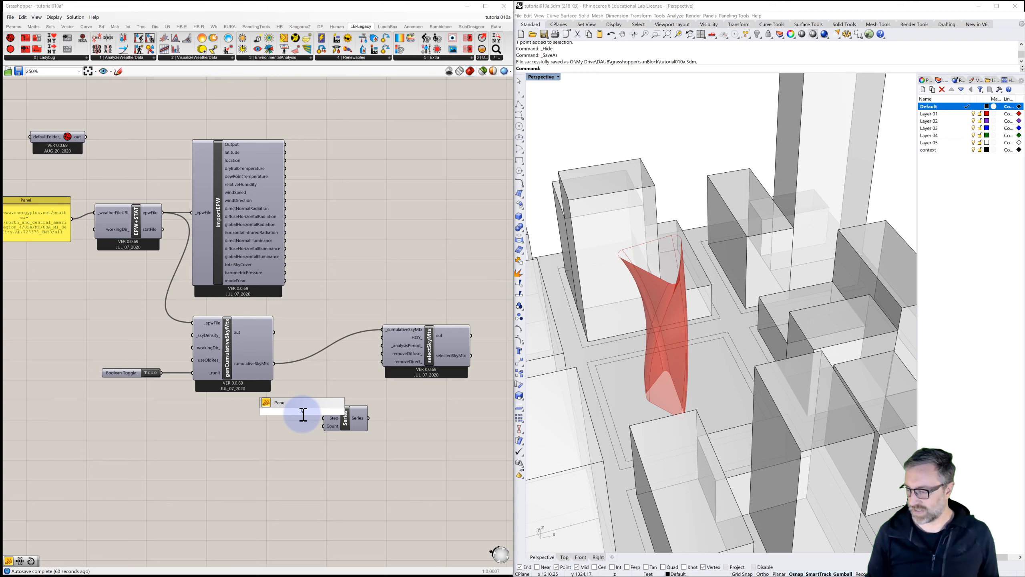
key(Return)
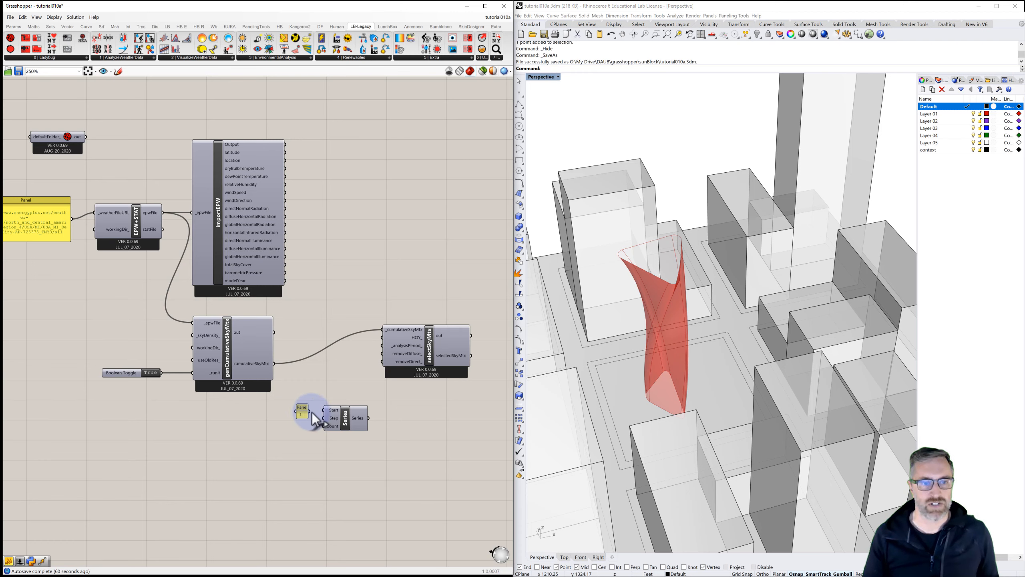
mouse_move(306, 413)
mouse_down()
mouse_move(299, 402)
mouse_move(293, 437)
mouse_move(323, 426)
mouse_up()
Step: Duplicate the panel for the Series Count input and set its text to 8760
key(ctrl+c)
key(ctrl+v)
click(289, 436)
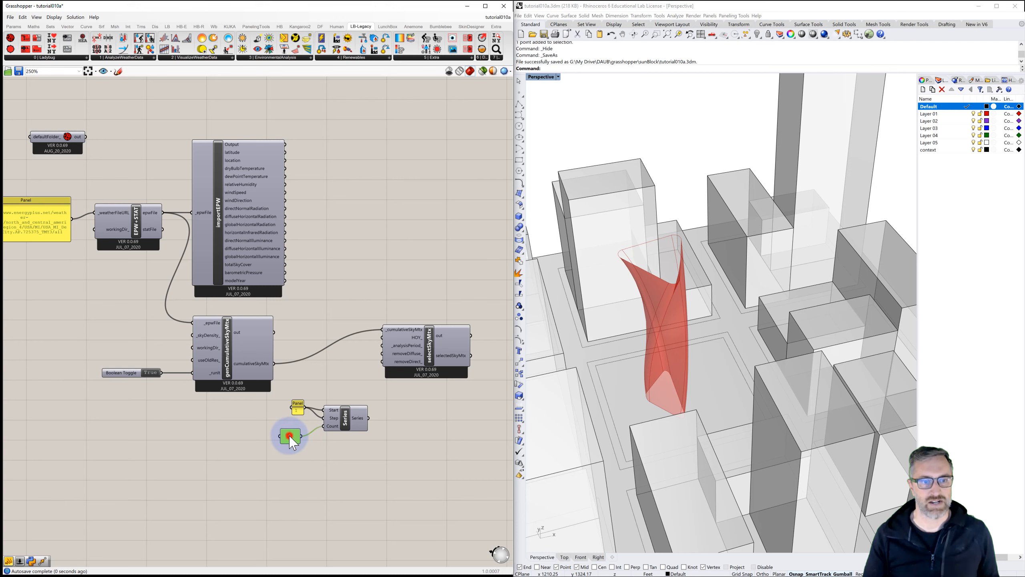
double_click(290, 436)
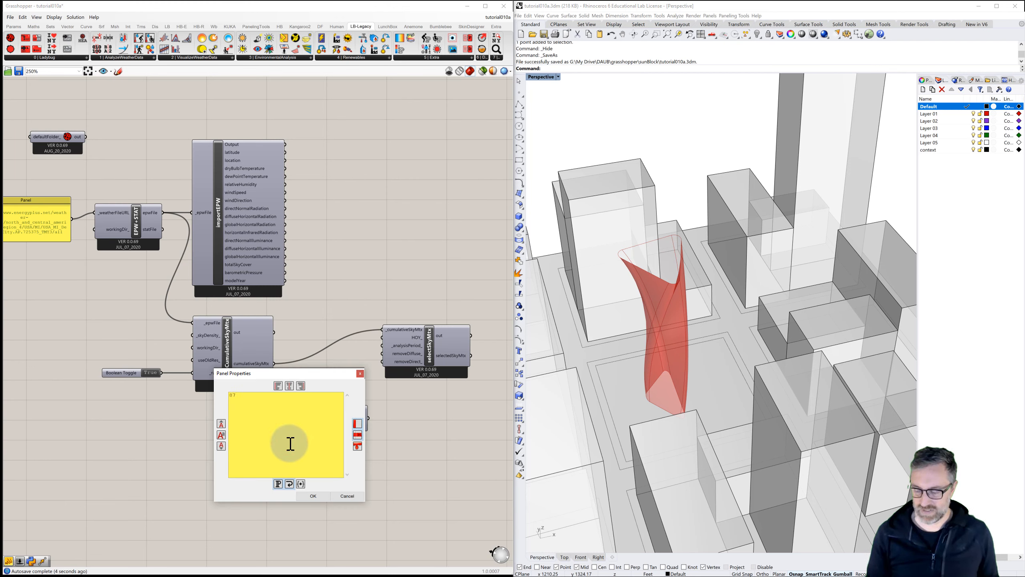
click(320, 496)
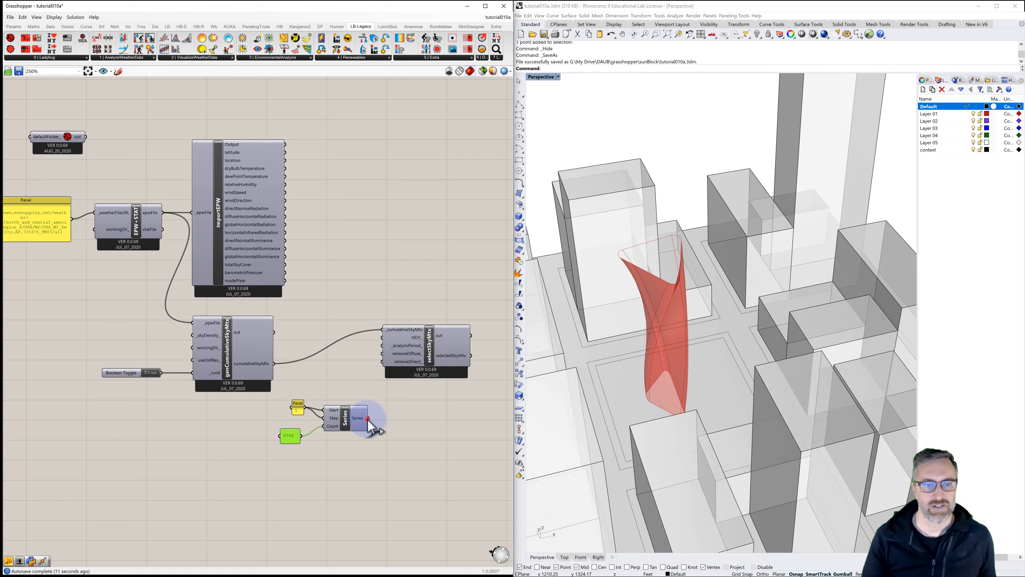
Step: Connect the Series output to the selectSkyMtx HOY input
drag(368, 419, 383, 337)
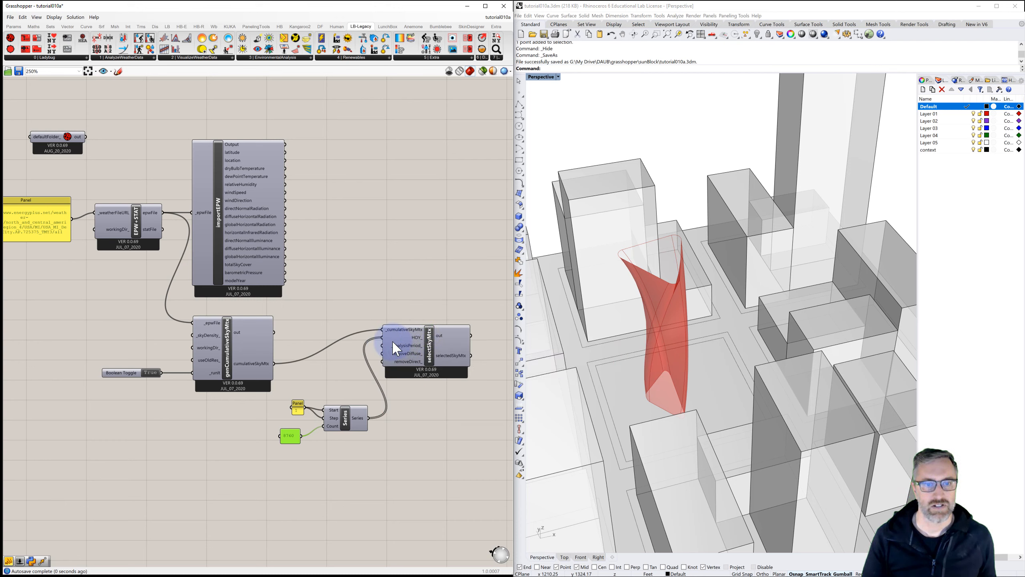
click(428, 339)
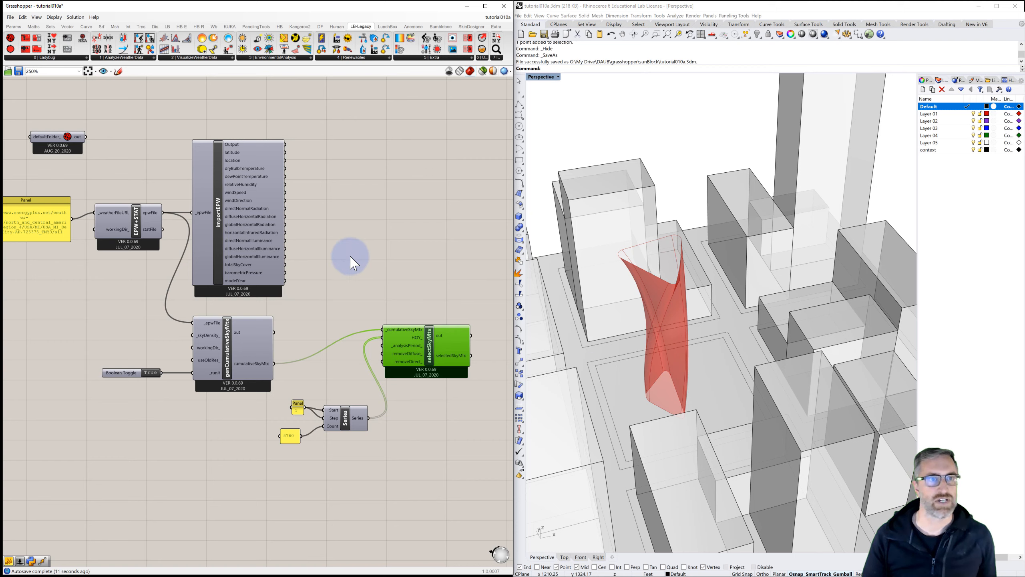
Step: Add a Ladybug_SunPath component below the sky matrix and Series components
click(335, 187)
click(198, 58)
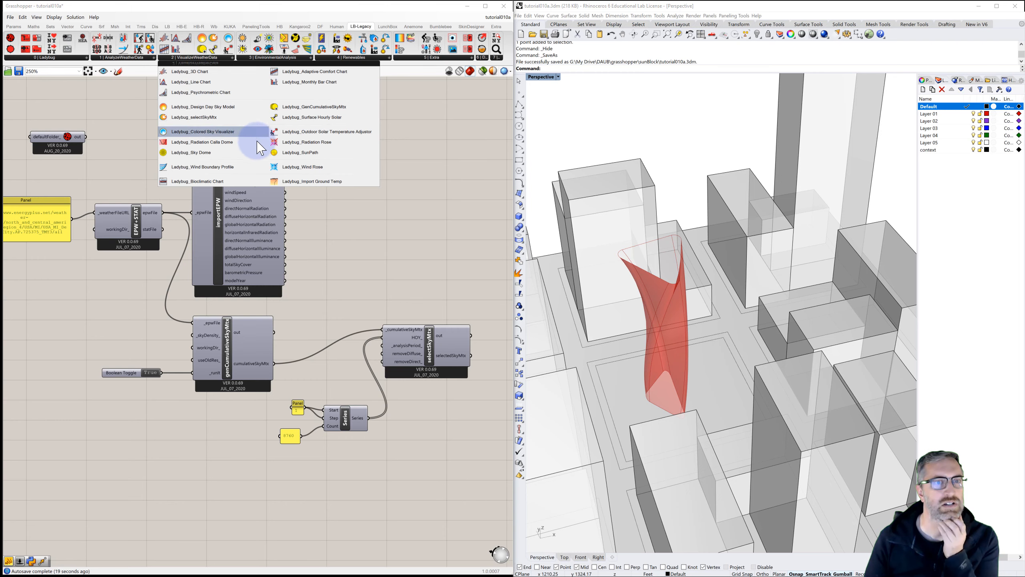
drag(298, 152, 344, 484)
right_drag(318, 421, 307, 395)
drag(307, 395, 428, 430)
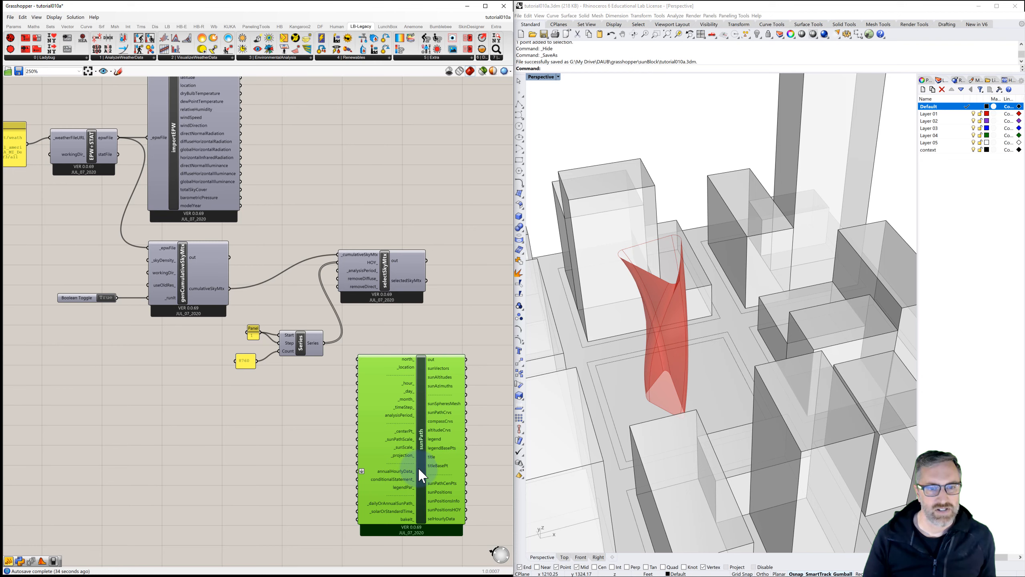
drag(413, 488, 378, 517)
right_drag(383, 352, 336, 344)
drag(333, 413, 323, 421)
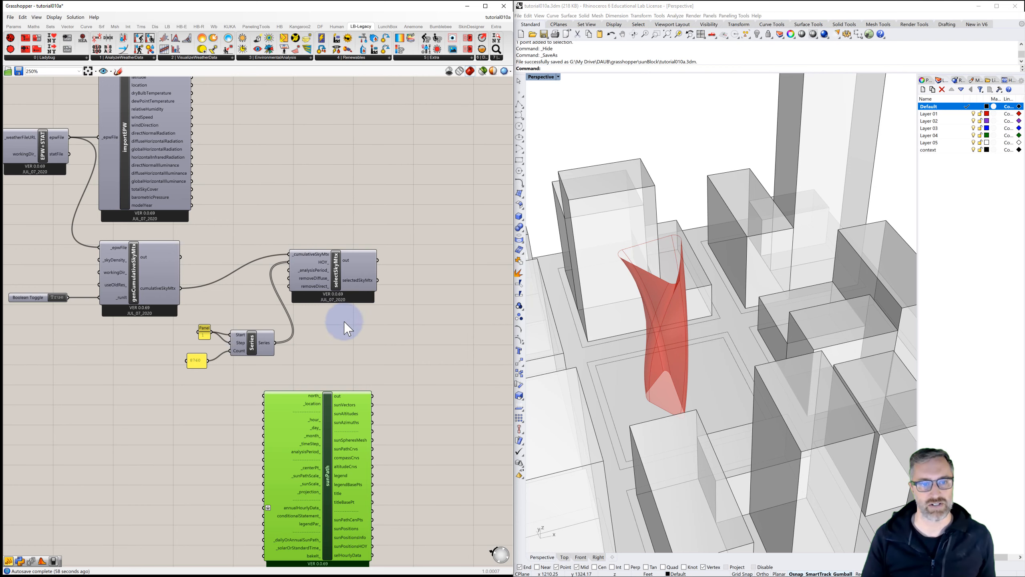
right_drag(339, 327, 310, 311)
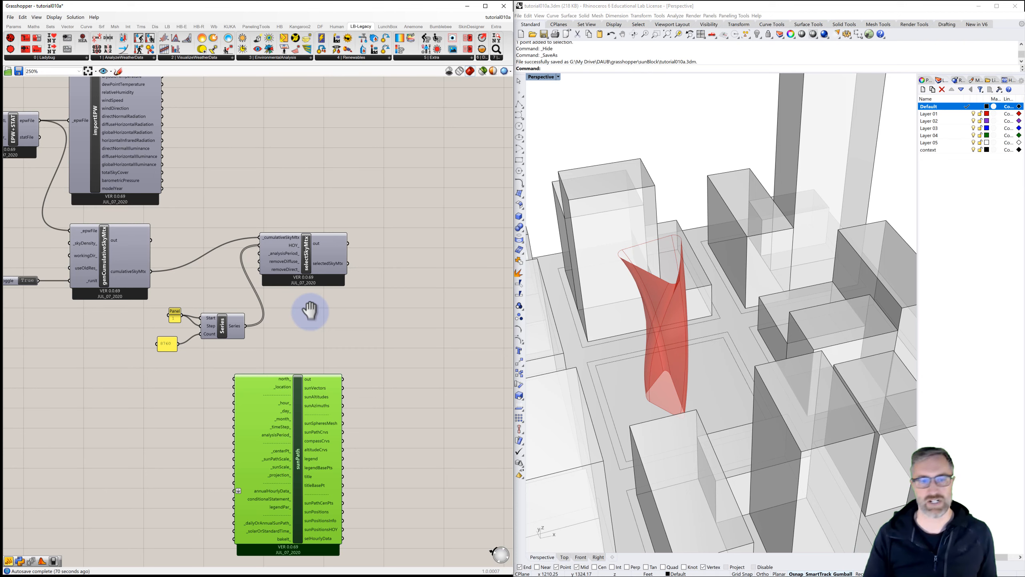
Step: Add a Ladybug_Radiation Analysis component to the right of selectSkyMtx
click(403, 273)
right_drag(406, 262, 349, 271)
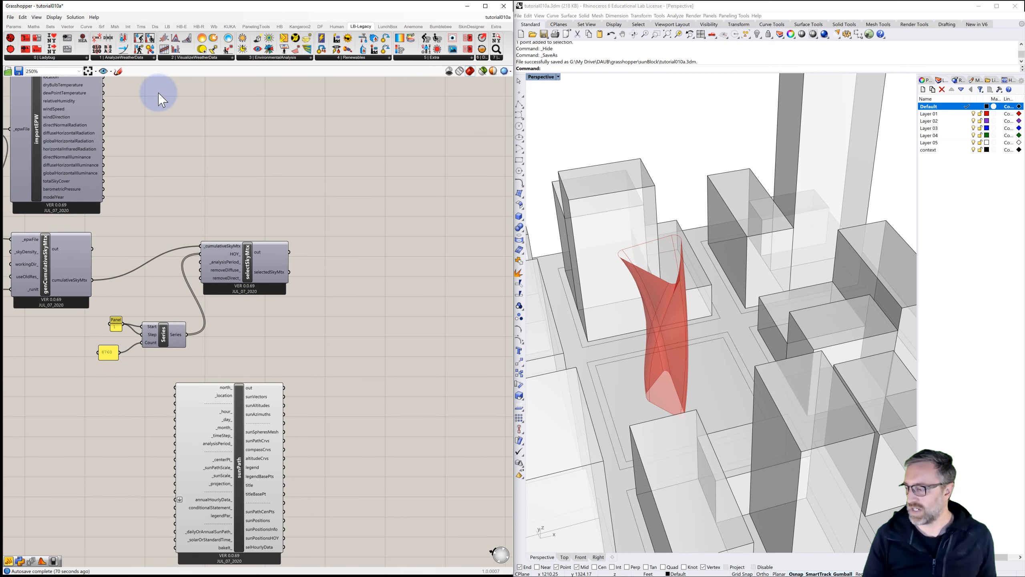
click(260, 62)
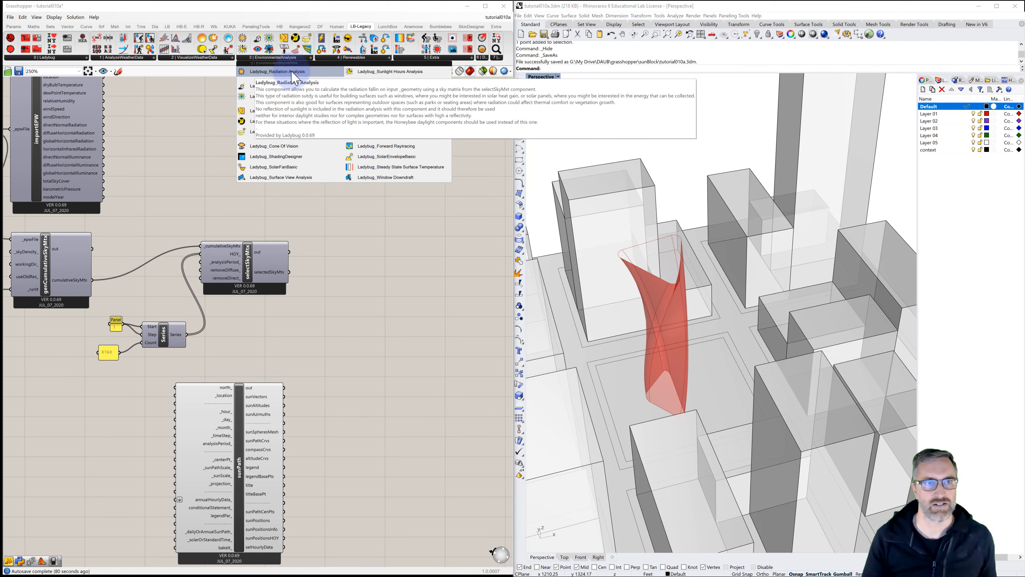
drag(293, 77, 407, 294)
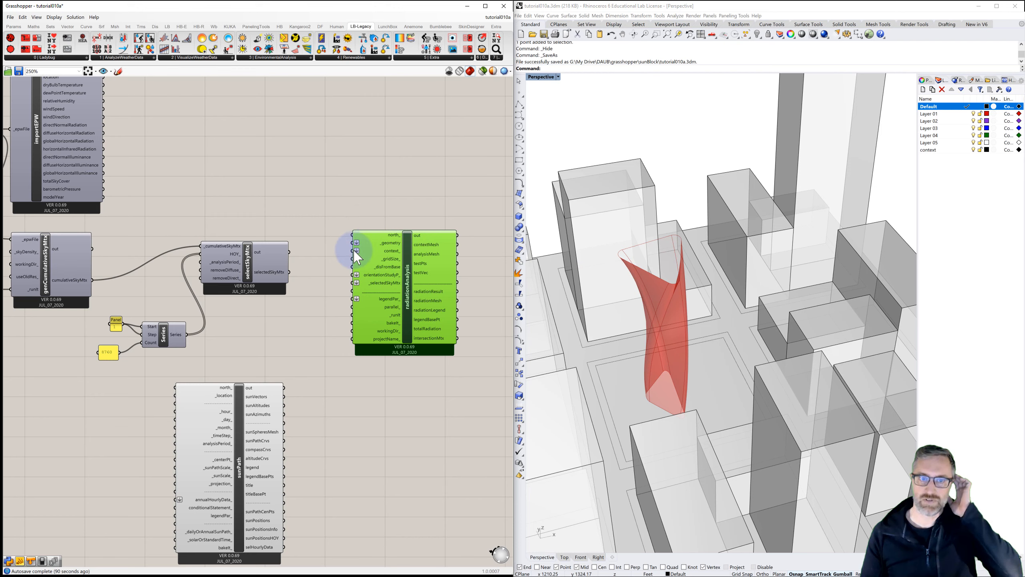
Step: Connect the selectedSkyMtx output to the Radiation Analysis _selectedSkyMtx input
drag(358, 256, 289, 273)
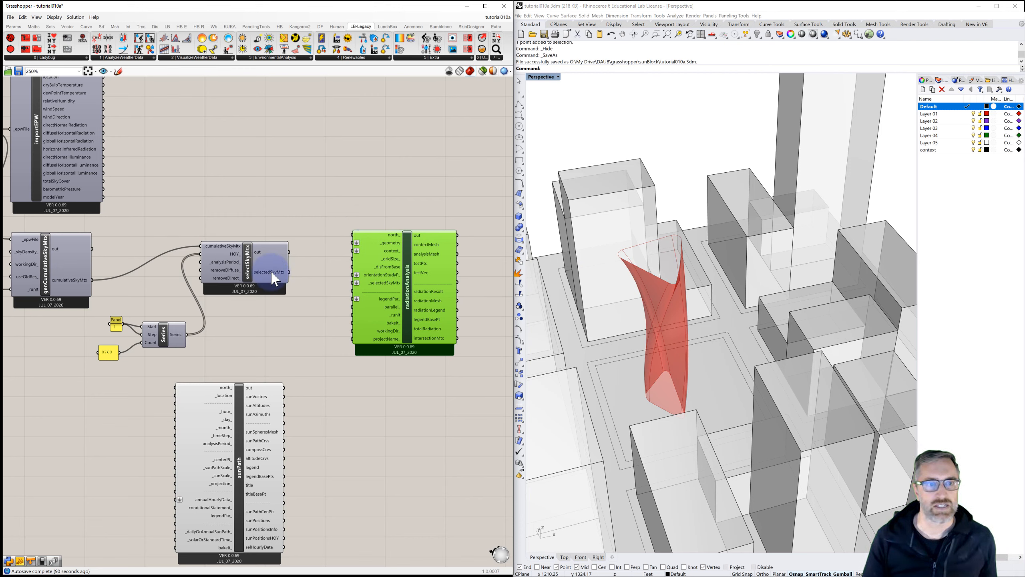
drag(290, 272, 351, 281)
drag(352, 282, 352, 282)
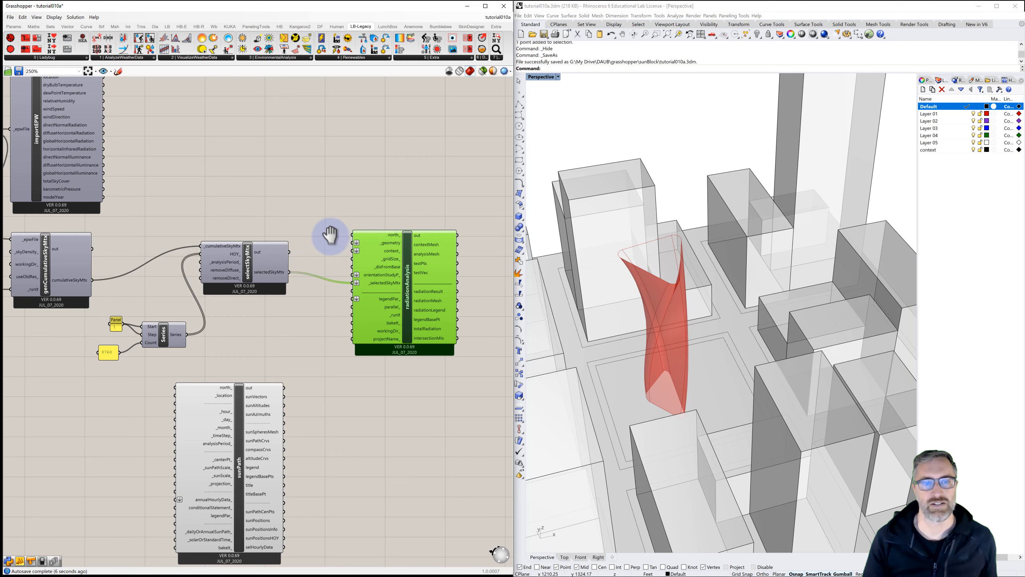
Step: Connect the Loft component's output to the Radiation Analysis _geometry input
scroll(365, 238, down, 5)
scroll(85, 245, up, 4)
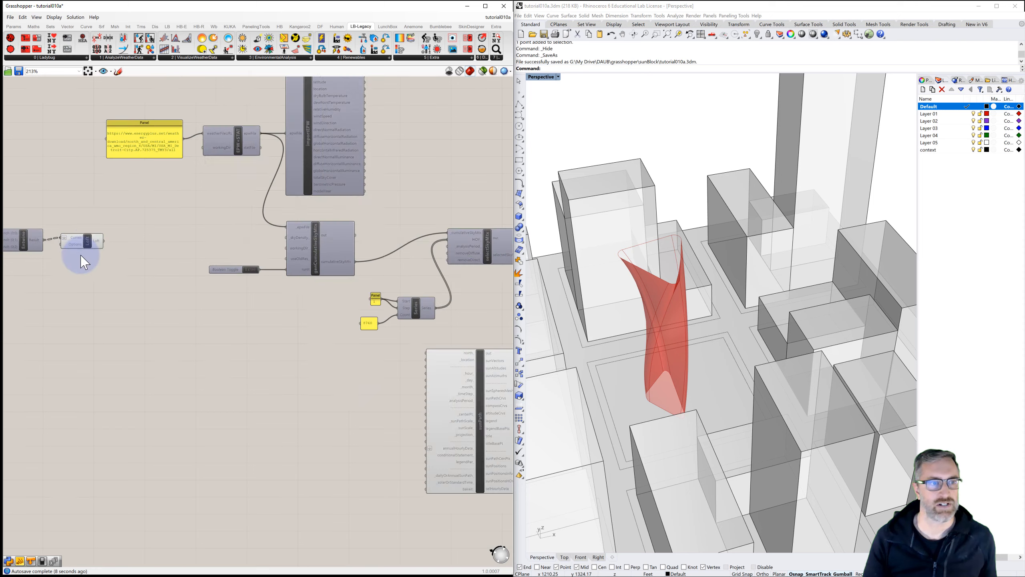
click(92, 241)
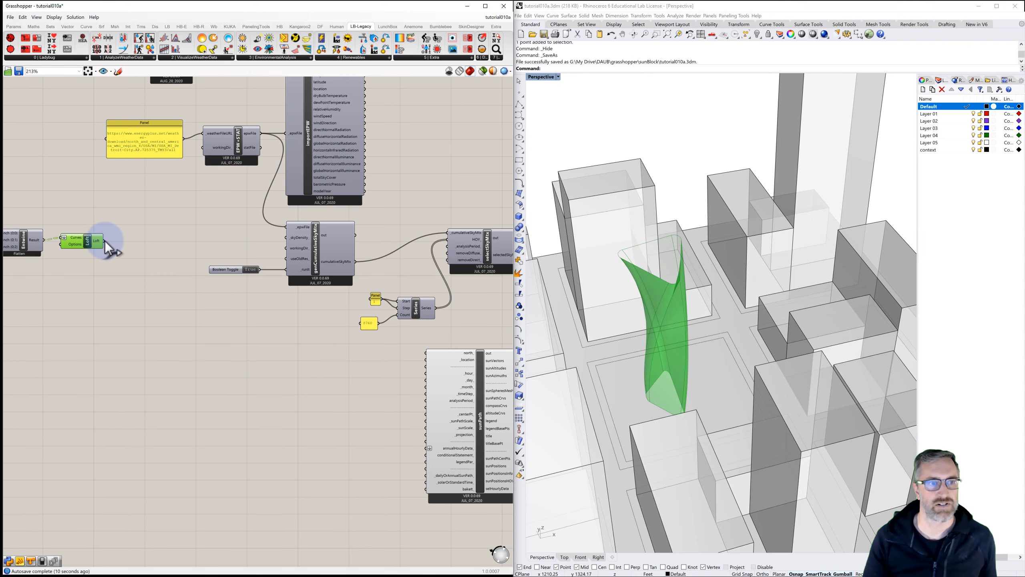
mouse_move(104, 241)
mouse_down()
mouse_move(543, 222)
mouse_move(389, 230)
mouse_move(412, 231)
mouse_up()
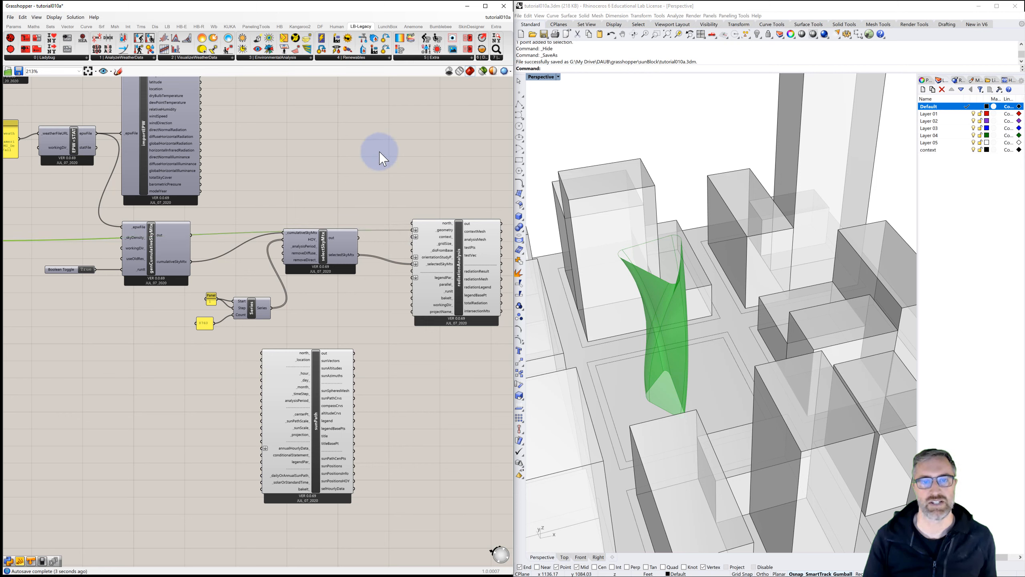
Step: Add a Geometry Pipeline component that references the context layer and adjust its geometry type filter
double_click(367, 146)
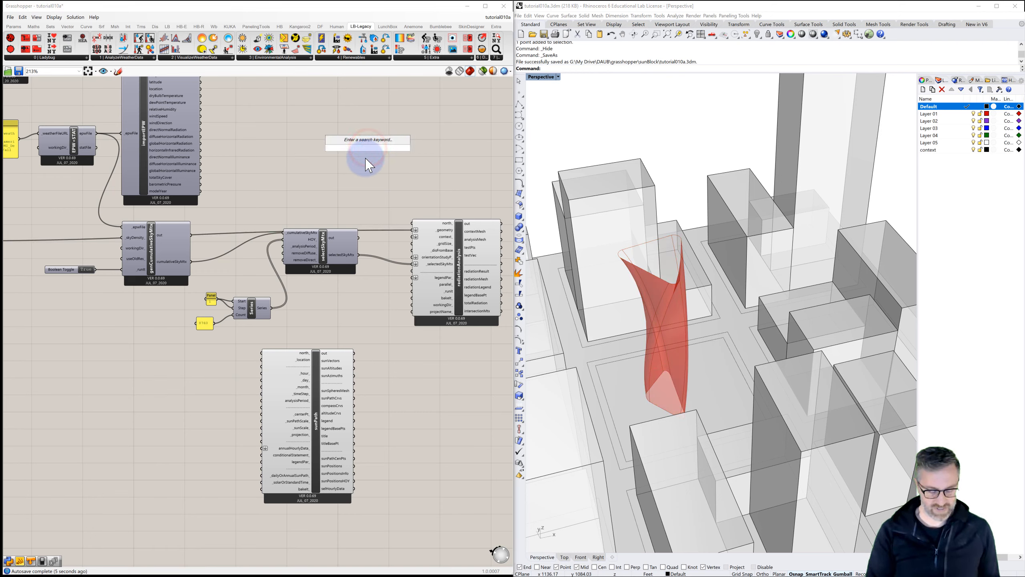
text(geometry)
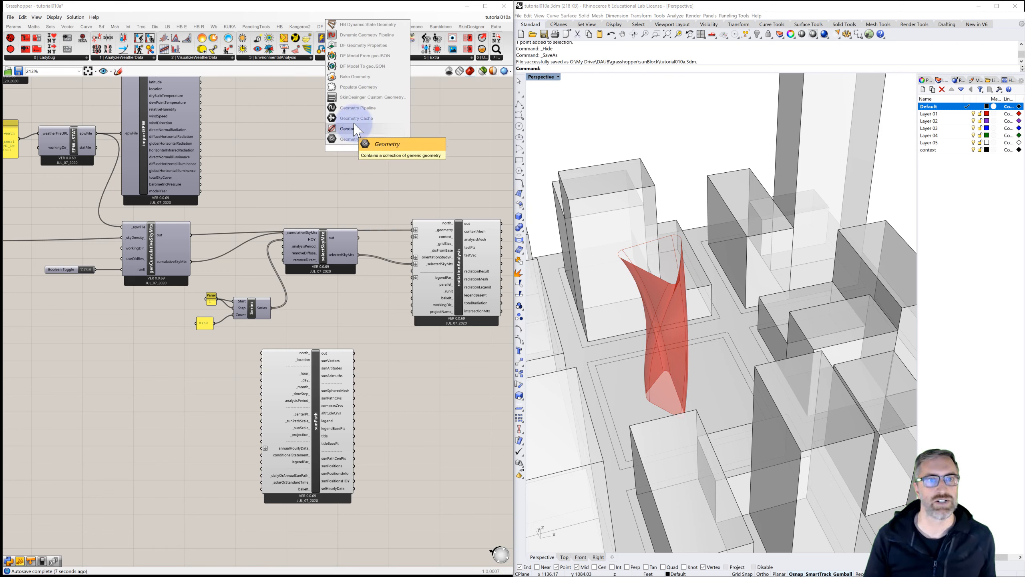
click(352, 107)
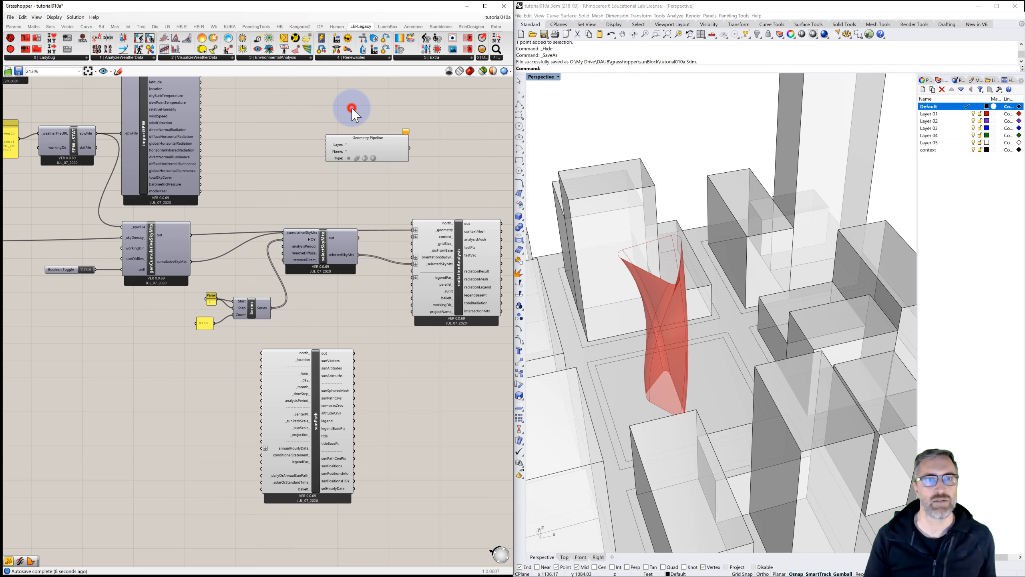
click(356, 144)
click(359, 144)
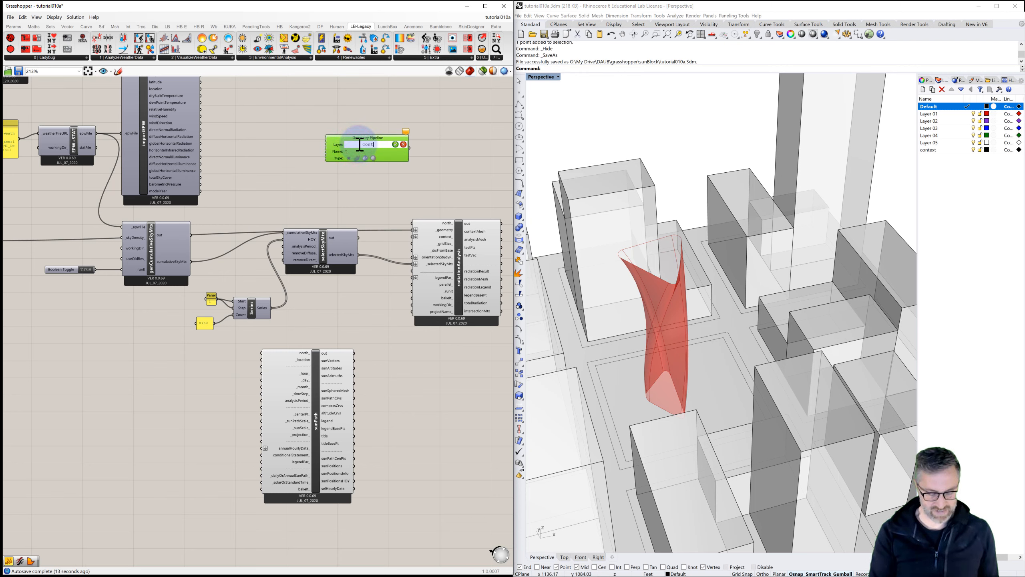
click(394, 144)
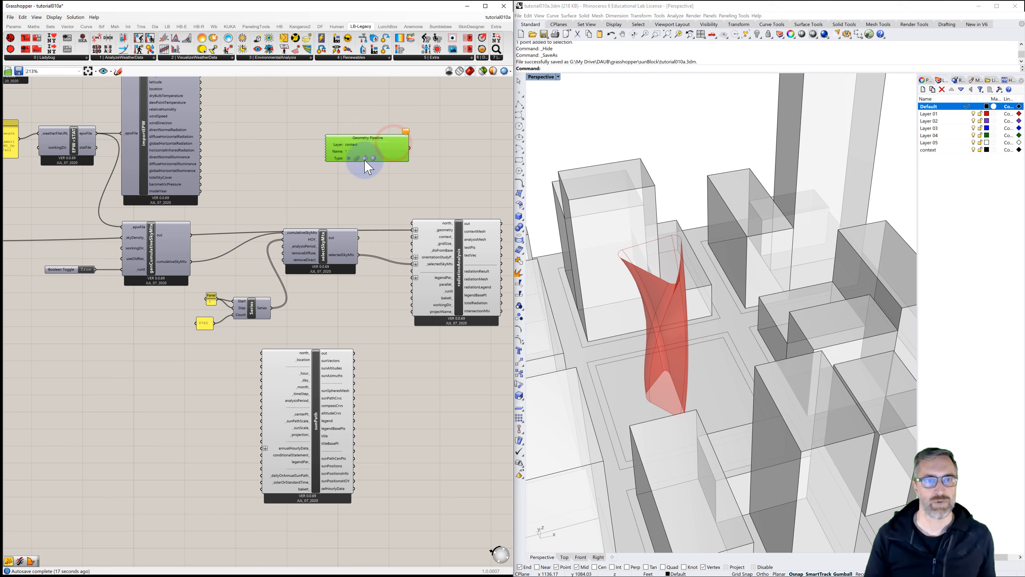
click(364, 159)
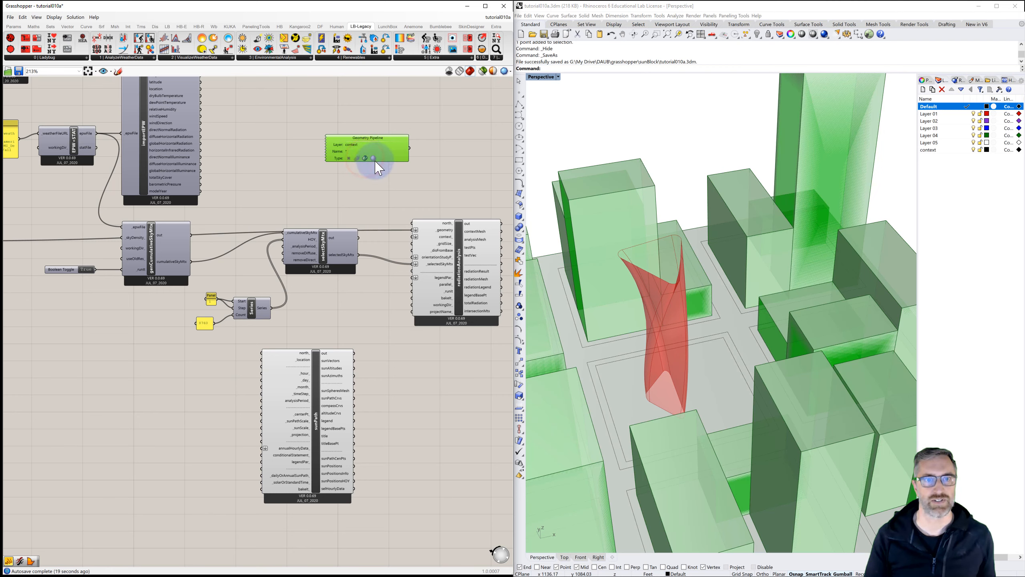
click(386, 172)
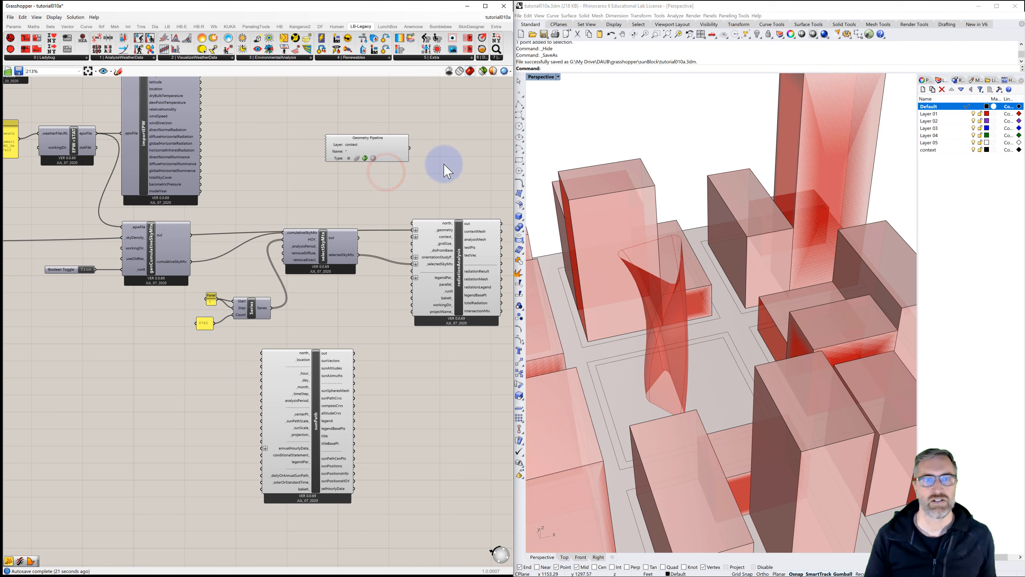
Step: Turn off the Geometry Pipeline component's preview
click(371, 147)
right_click(379, 151)
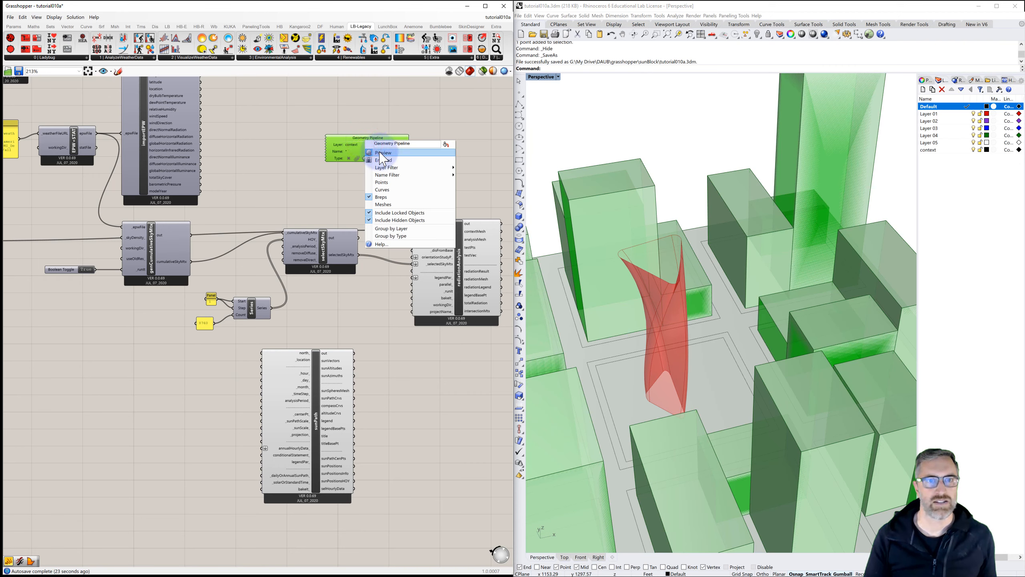
click(416, 147)
Step: Connect the Geometry Pipeline output to the Radiation Analysis context input
drag(410, 148, 403, 239)
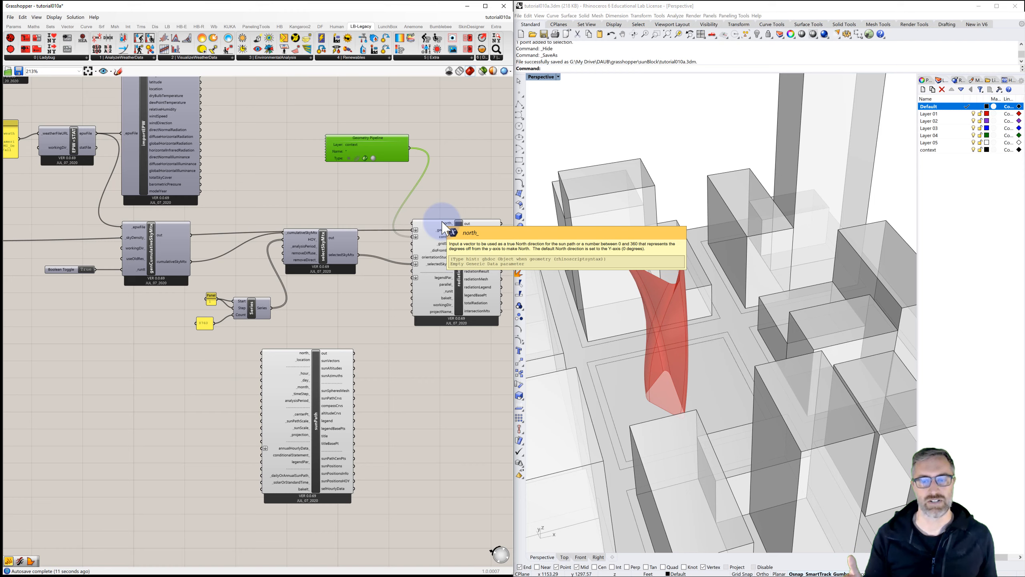
right_drag(666, 175, 723, 237)
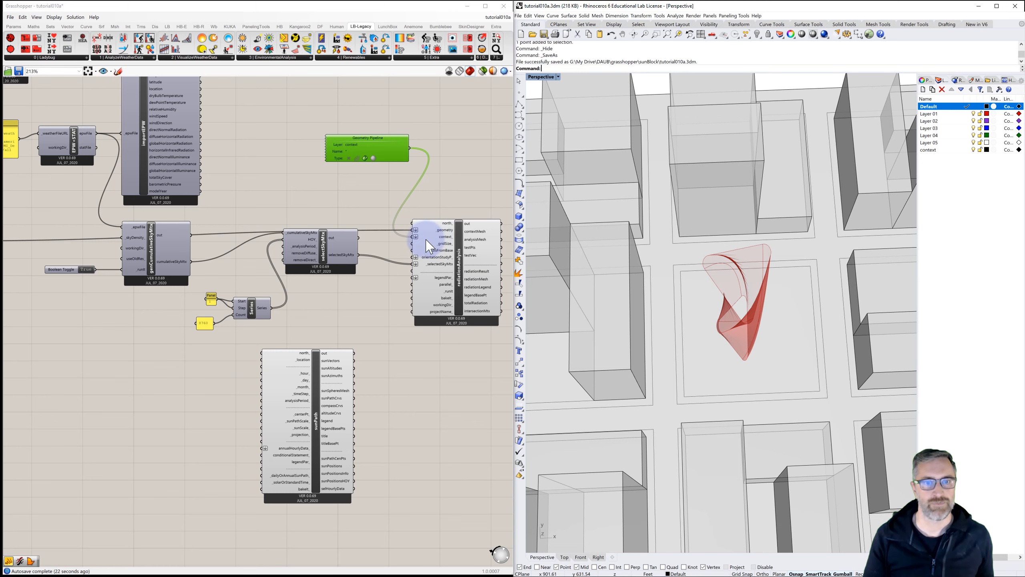
Step: Add a panel with the value 10 beside the Radiation Analysis gridSize input
mouse_move(427, 248)
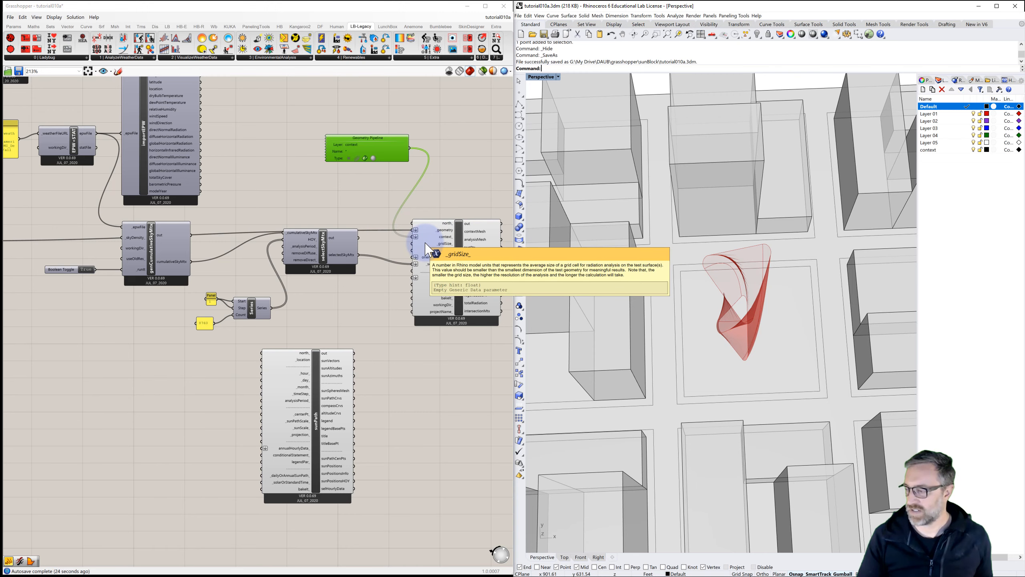
double_click(386, 251)
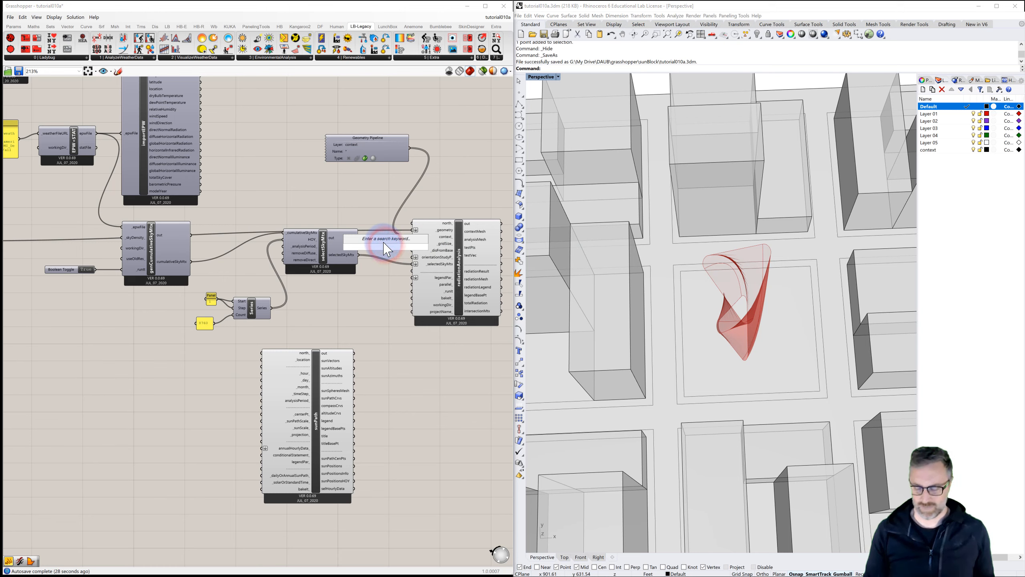
text(Division)
text(10)
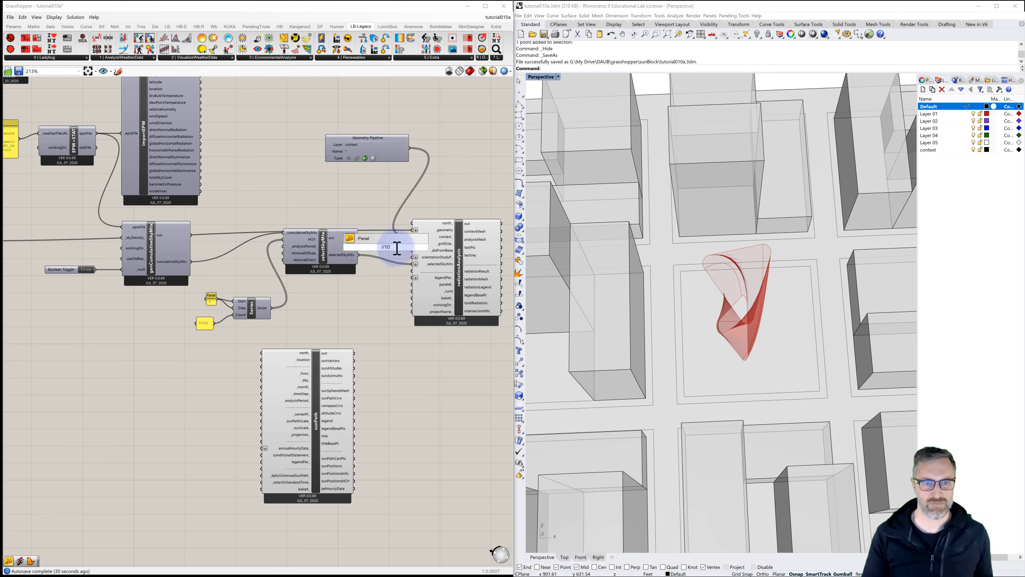
key(Return)
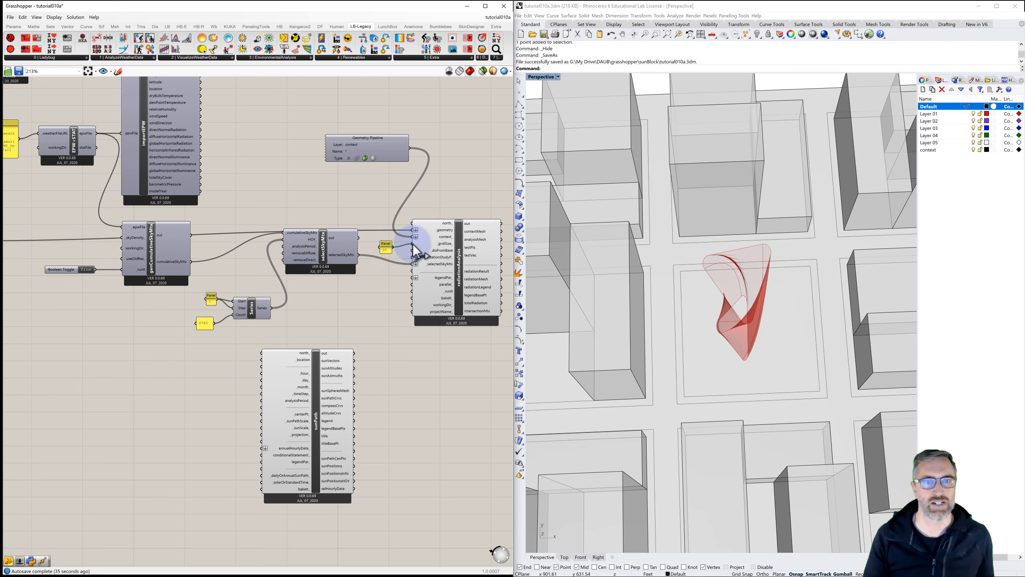
Step: Duplicate the panel, set the copy's value to 1, and connect it to the Radiation Analysis disFromBase input
click(385, 245)
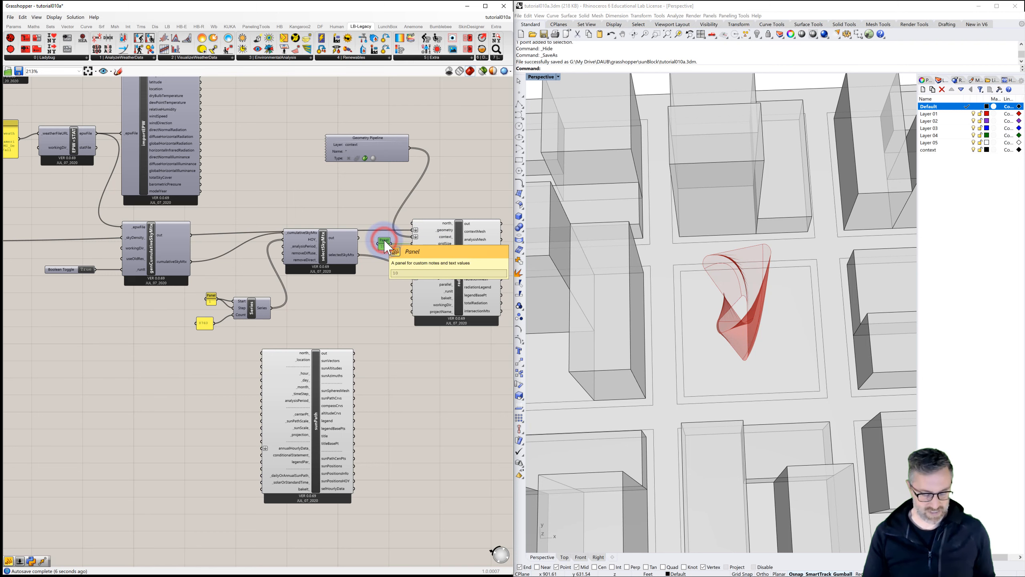
drag(385, 246, 379, 276)
double_click(376, 267)
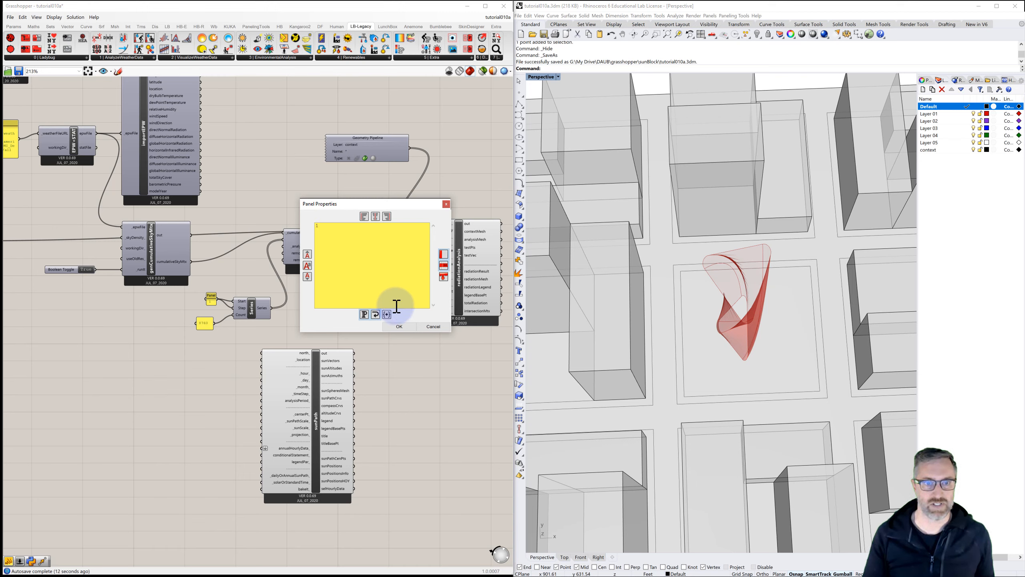
click(394, 325)
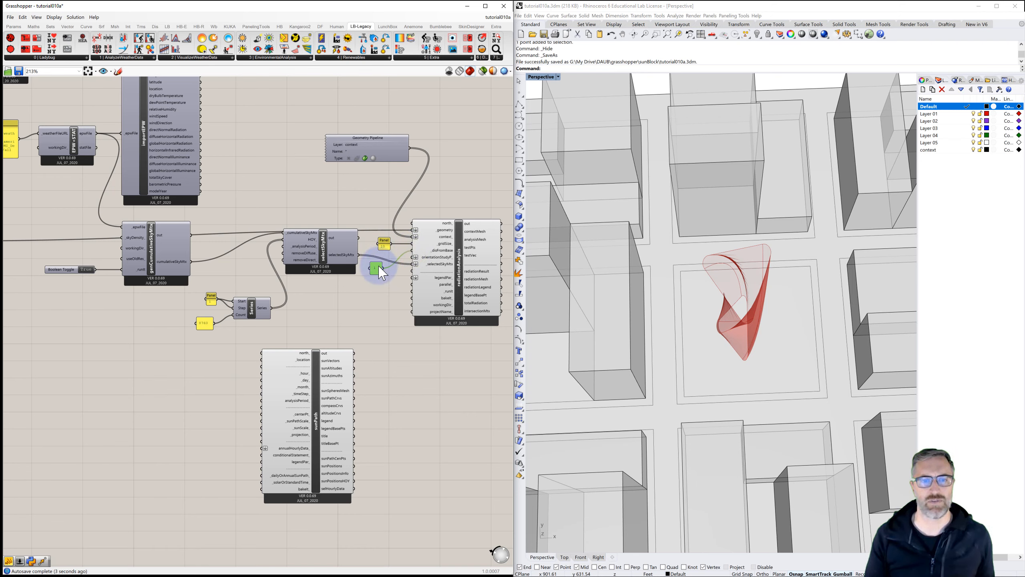
drag(381, 265, 378, 267)
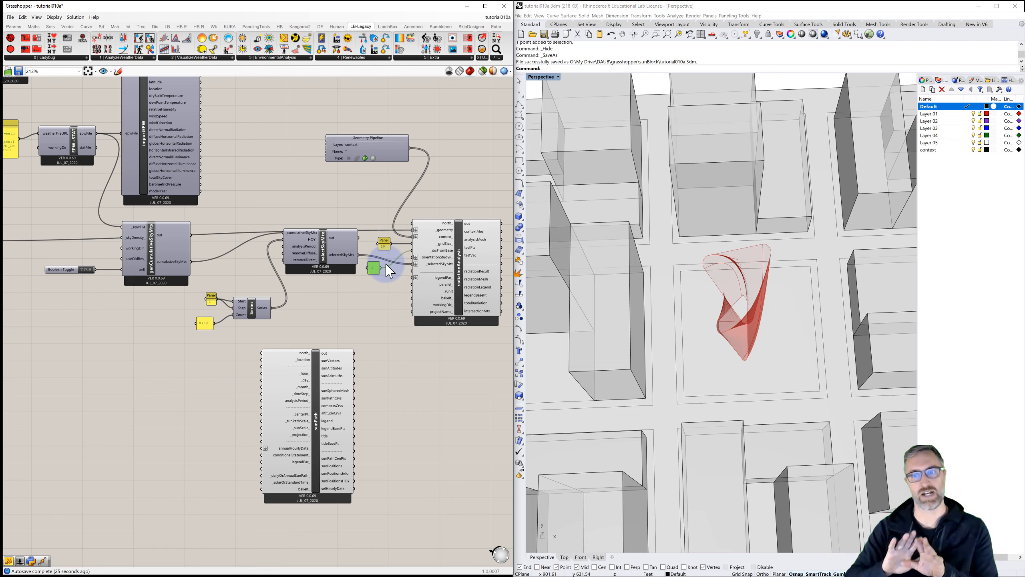
drag(387, 271, 415, 250)
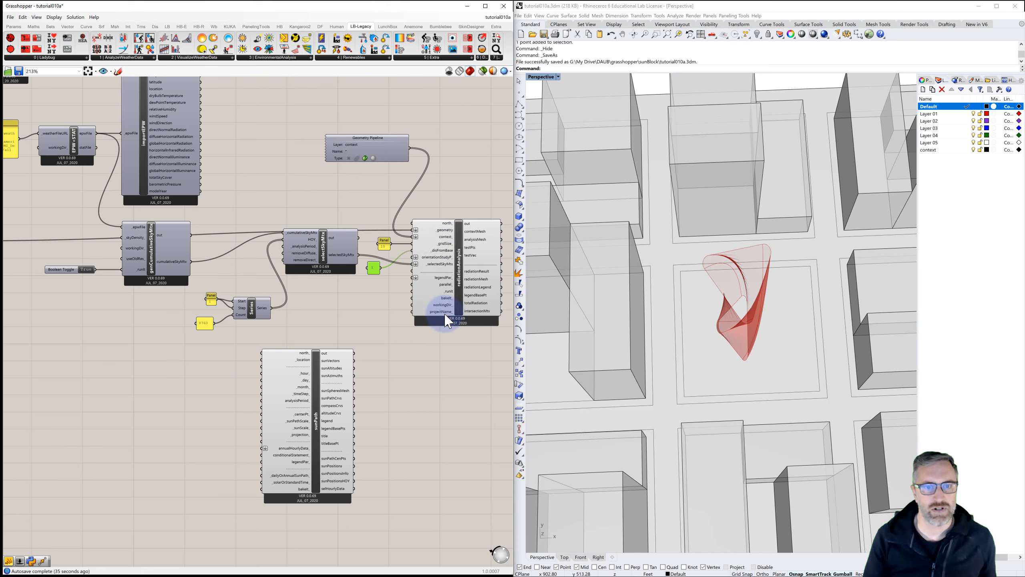
Step: Add a Boolean Toggle and connect it to the Radiation Analysis runIt input
click(374, 294)
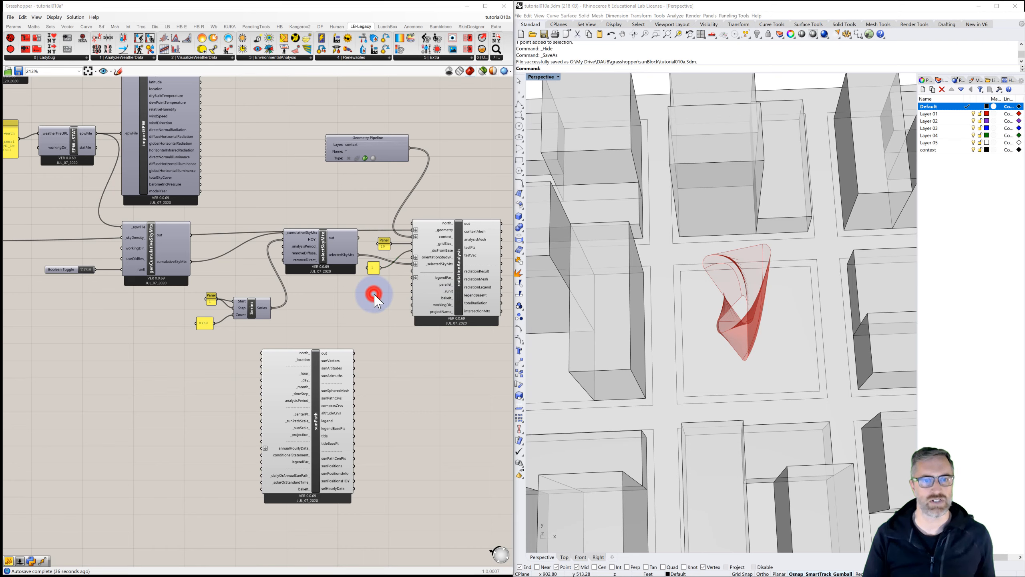
double_click(374, 294)
text(boo)
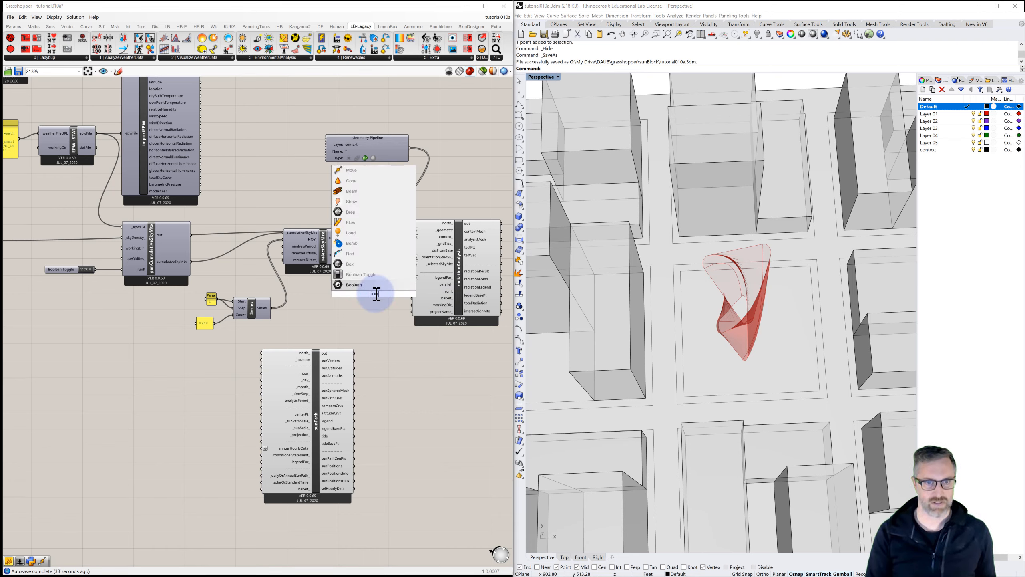
click(360, 274)
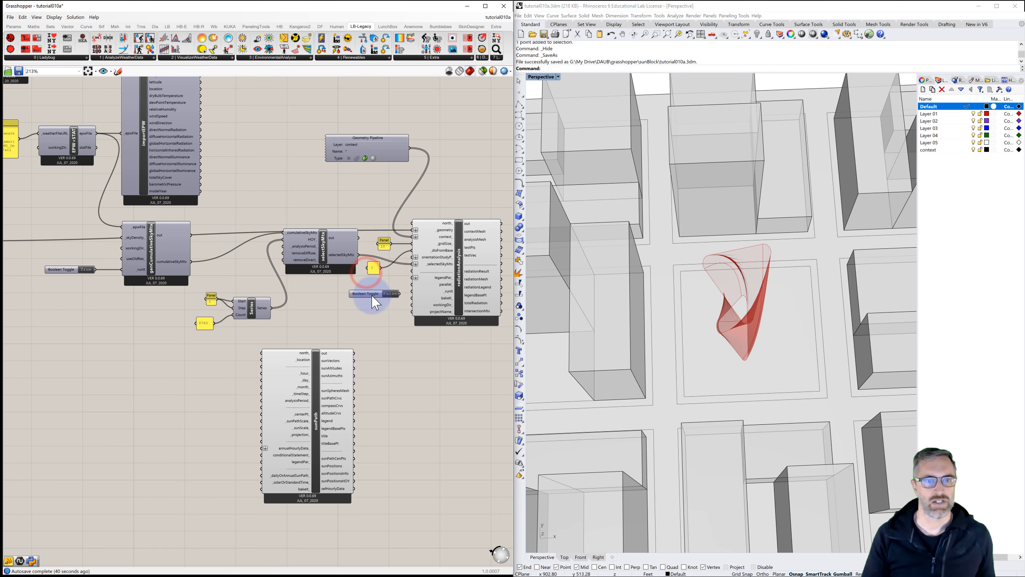
drag(372, 297, 411, 291)
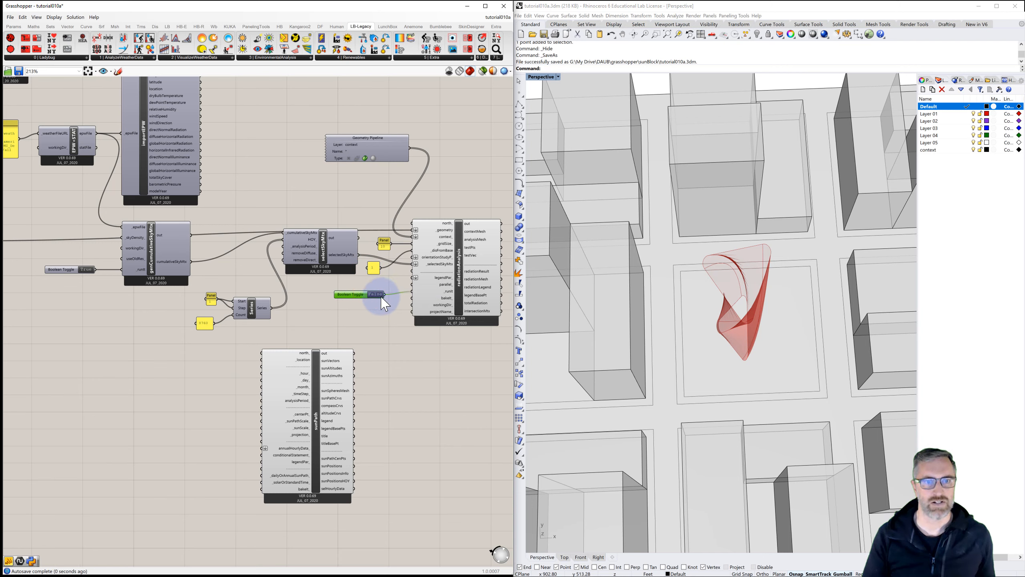
Step: Move the sunPath component out of the way and turn off the Loft component's preview
drag(315, 359, 112, 387)
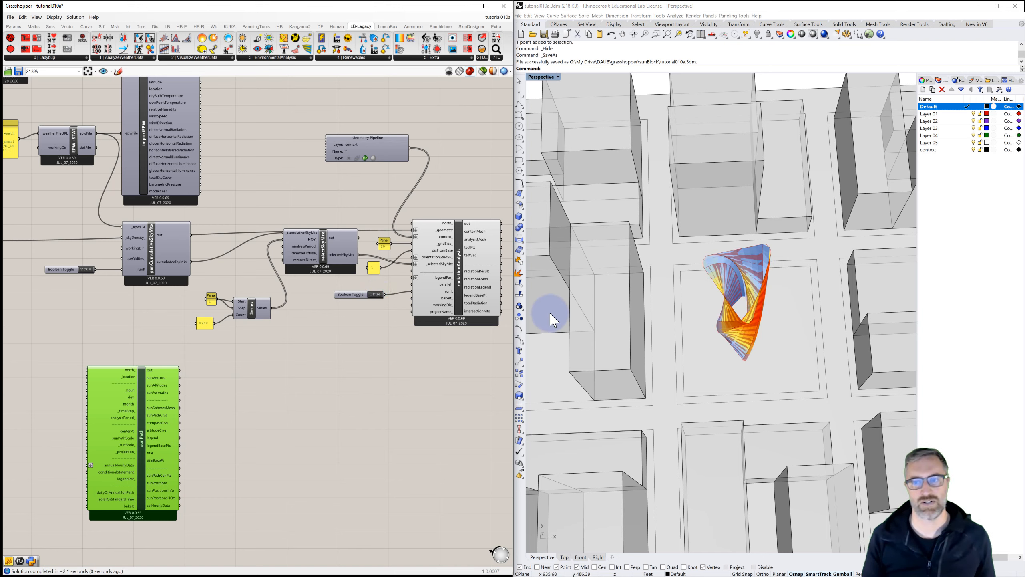
right_drag(719, 351, 686, 352)
scroll(701, 346, down, 9)
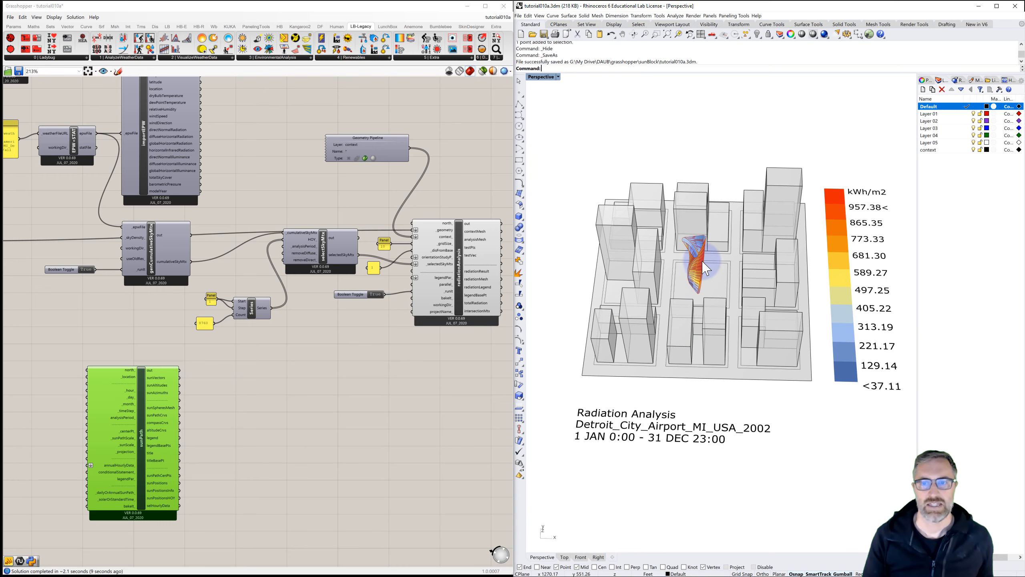
scroll(695, 278, up, 5)
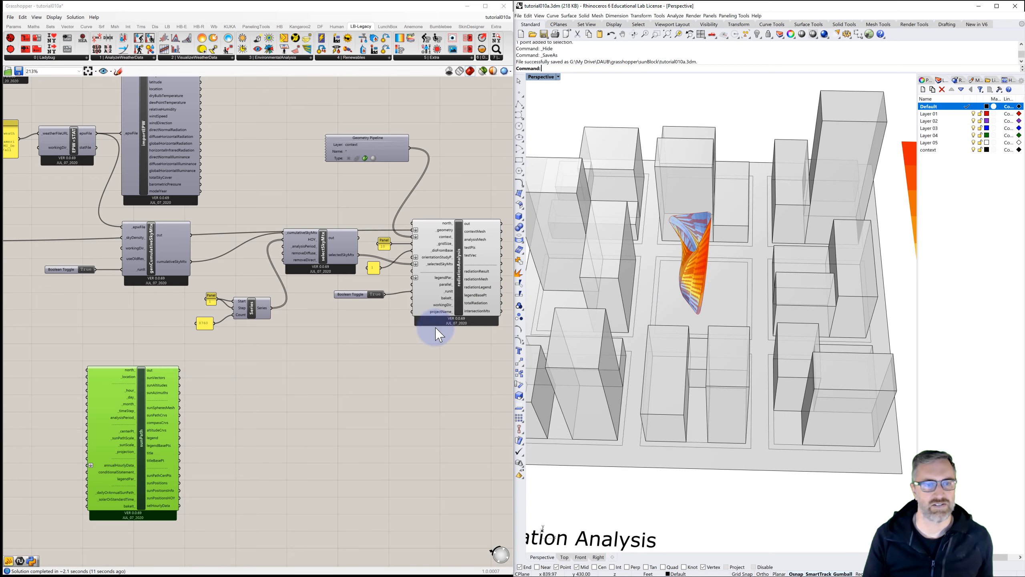
right_drag(332, 319, 403, 321)
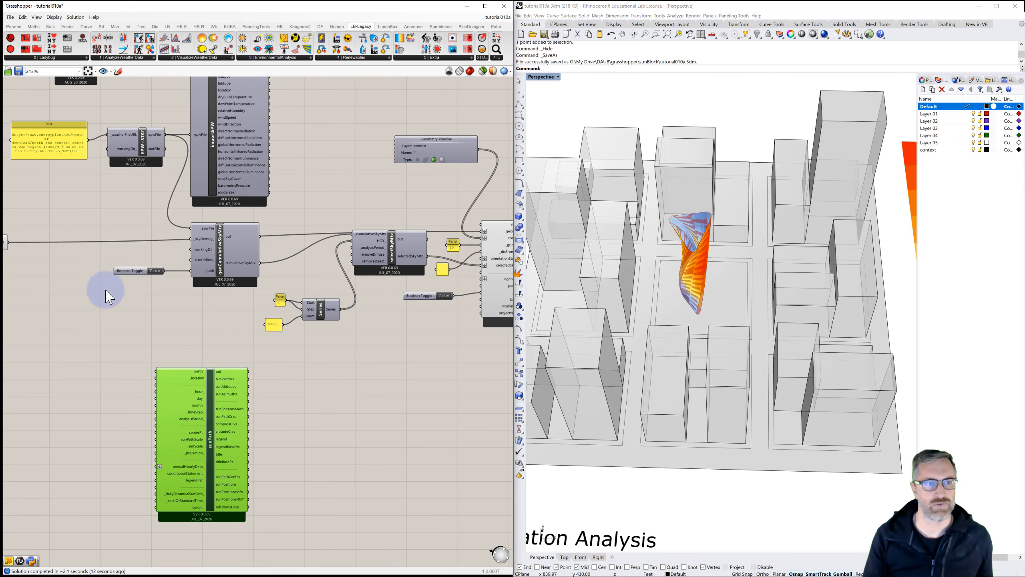
right_drag(155, 293, 347, 299)
click(184, 251)
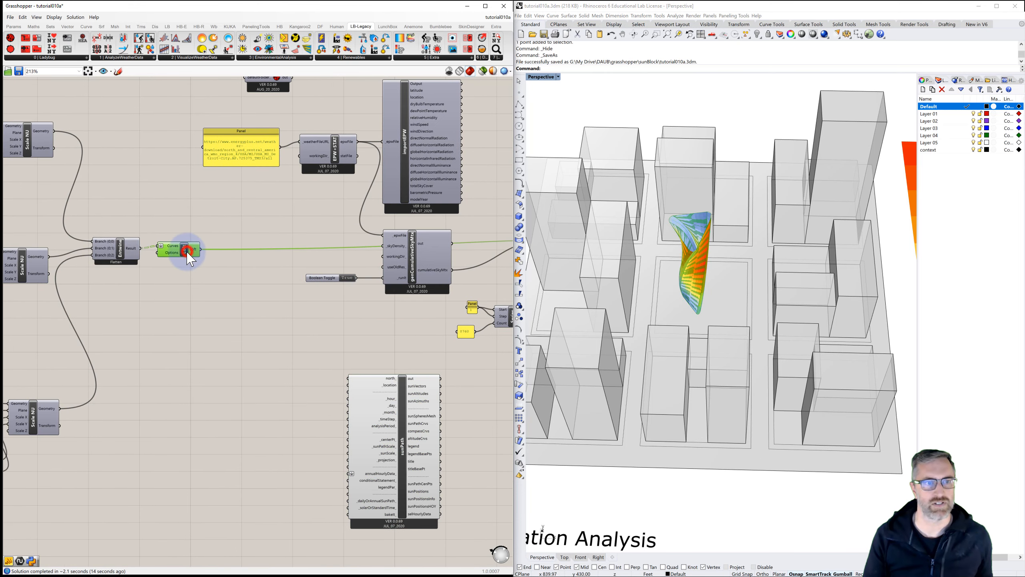
click(303, 294)
Step: Orbit around the tower in the Rhino viewport to examine the radiation results and legend
right_drag(677, 279, 739, 303)
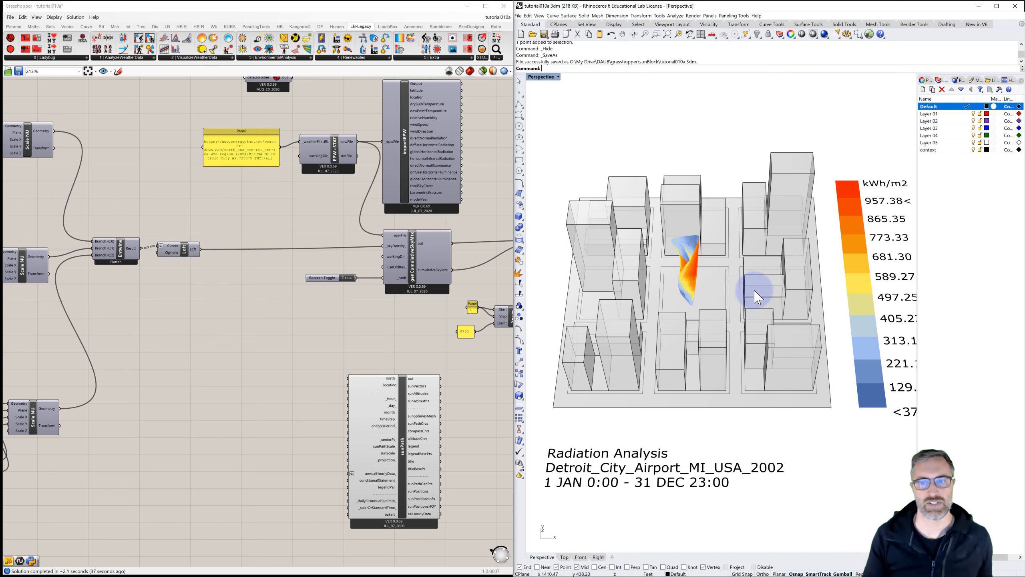
right_drag(868, 198, 850, 197)
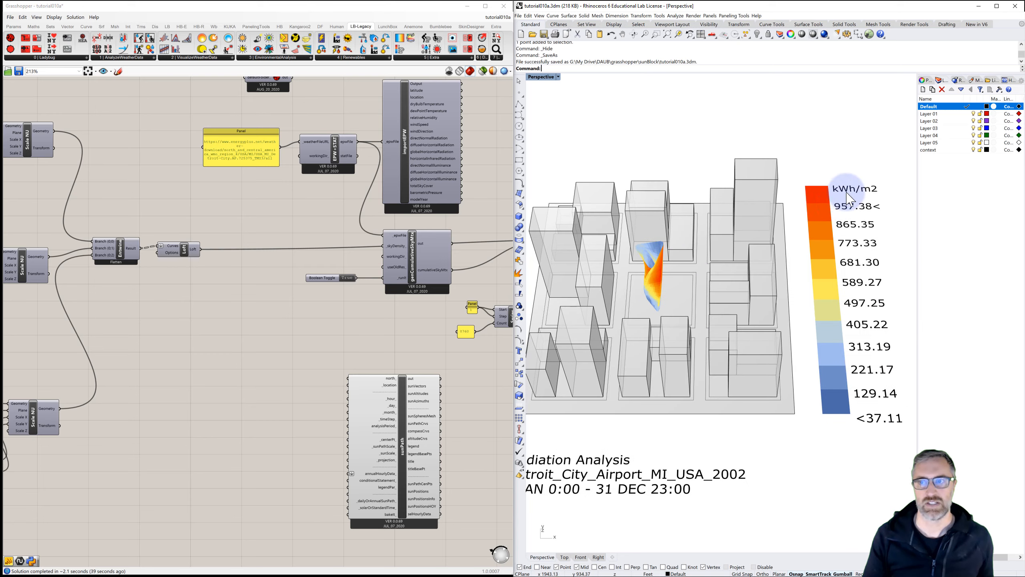
right_drag(698, 259, 722, 274)
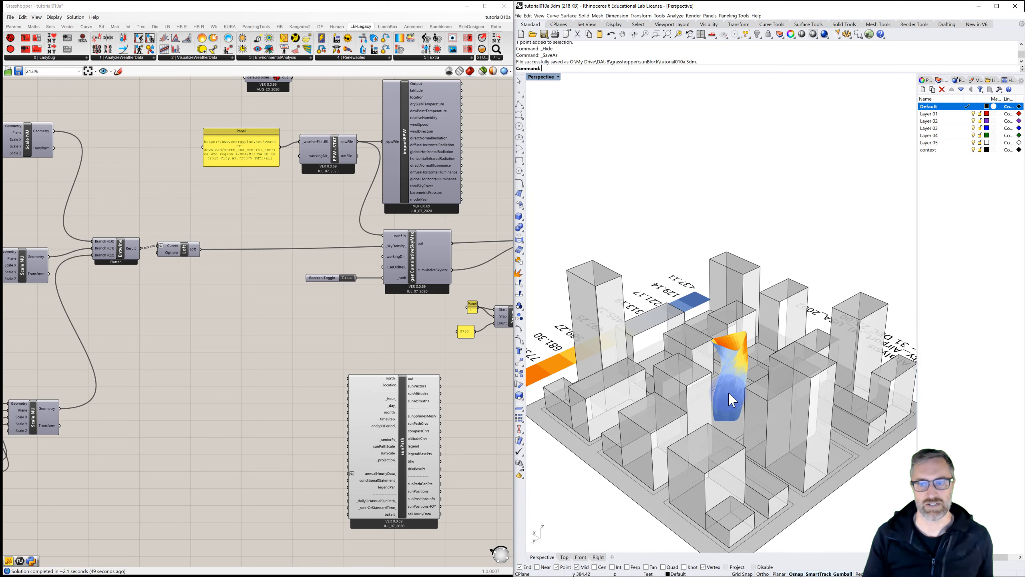
right_drag(728, 394, 764, 388)
right_drag(688, 379, 722, 385)
shift+right_drag(668, 318, 697, 315)
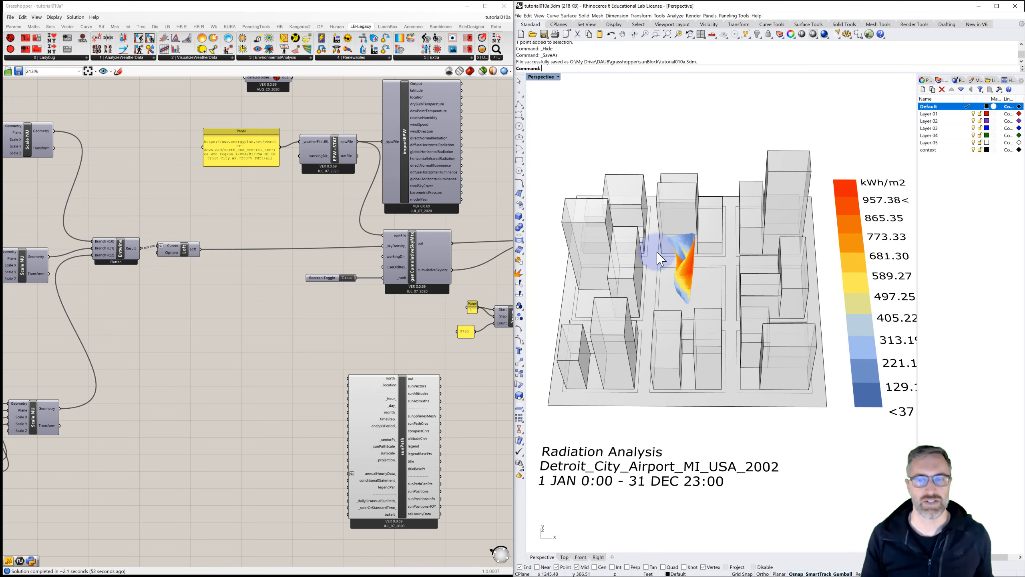
Step: Add a Ladybug Legend Parameters component to the canvas below the Radiation Analysis component
right_drag(416, 311, 134, 272)
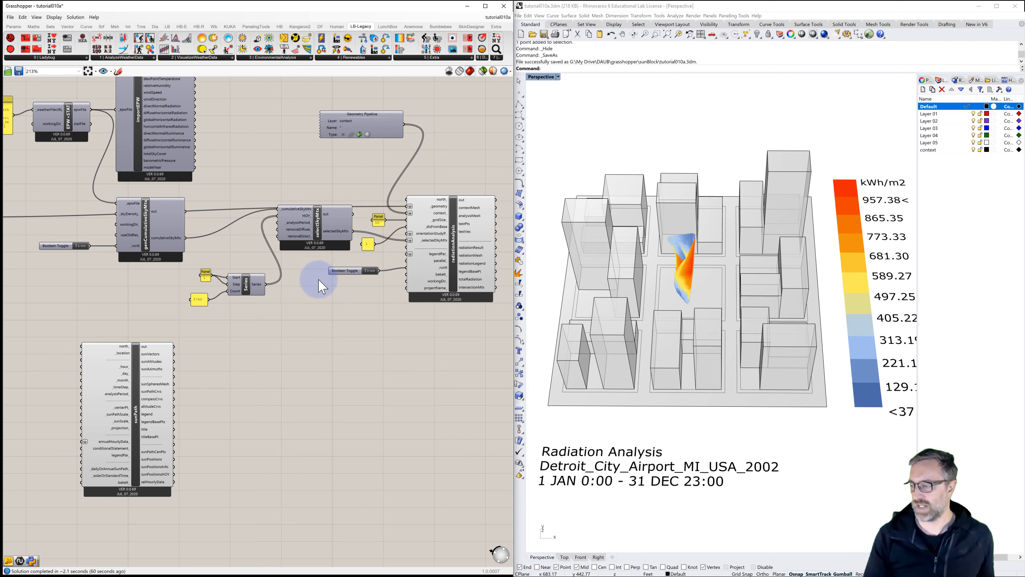
click(407, 58)
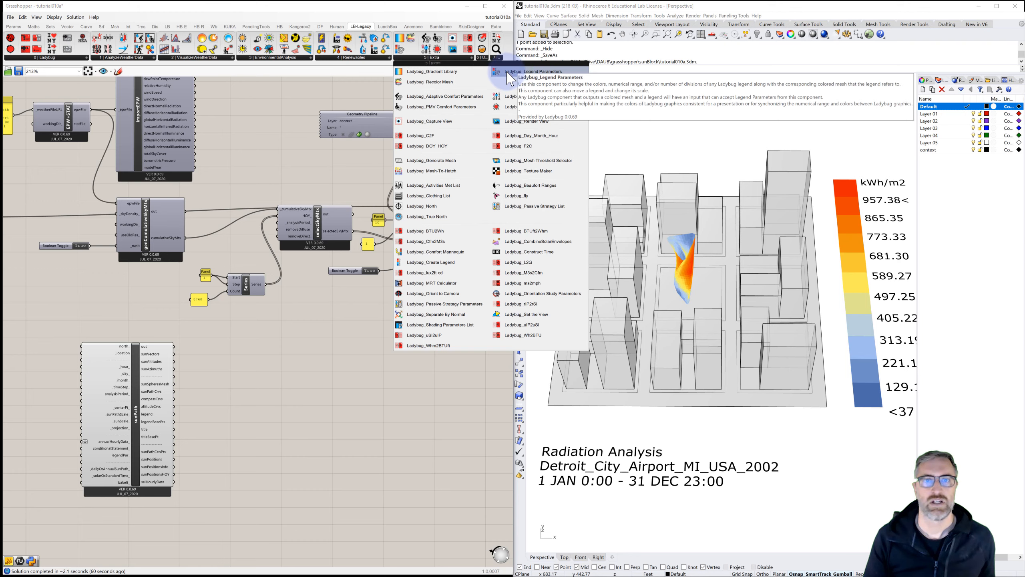
drag(516, 77, 342, 331)
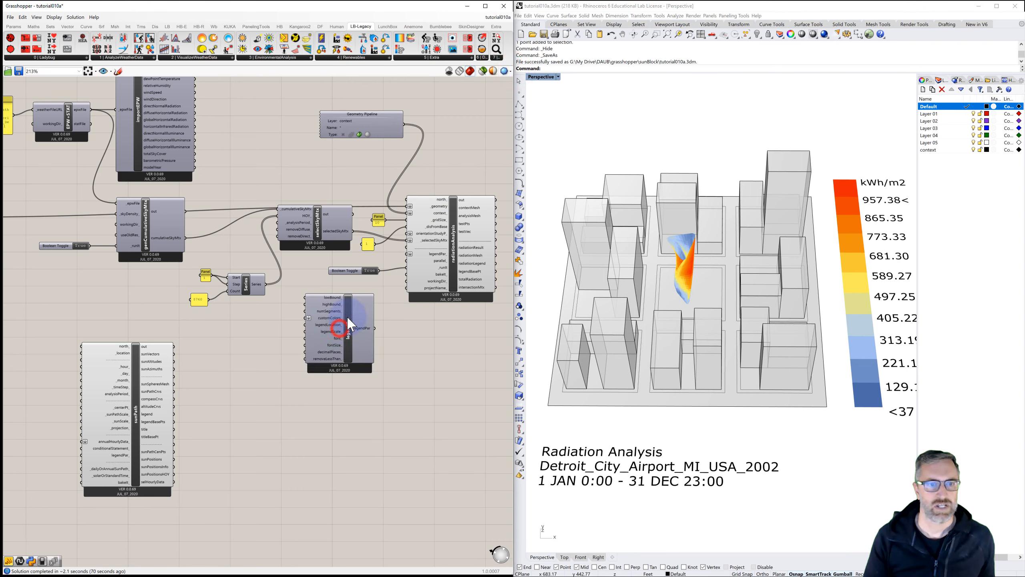
Step: Add a Gradient Library component and connect its customColors output to the Legend Parameters customColors input
click(413, 59)
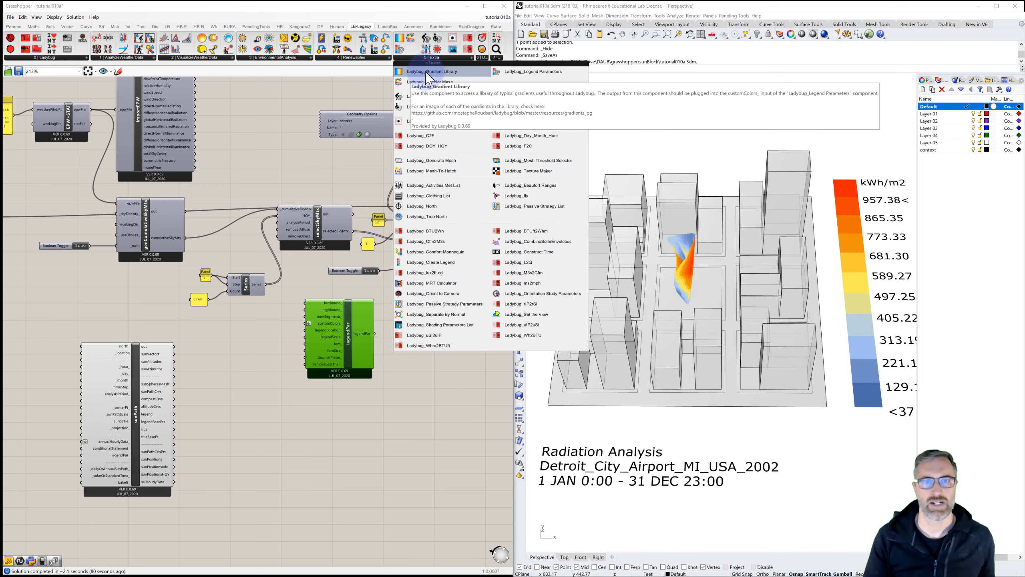
click(425, 73)
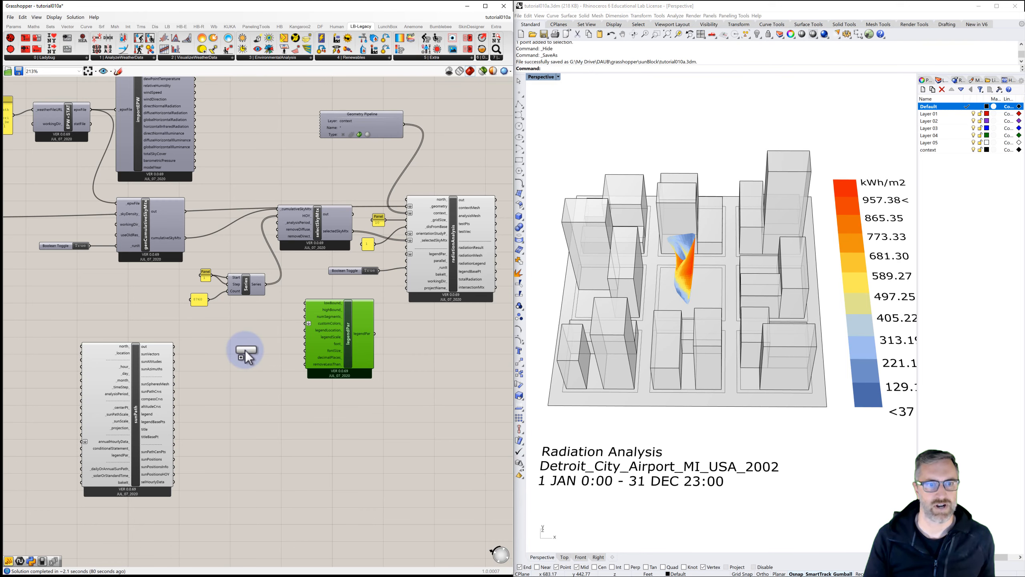
click(246, 350)
scroll(258, 349, up, 2)
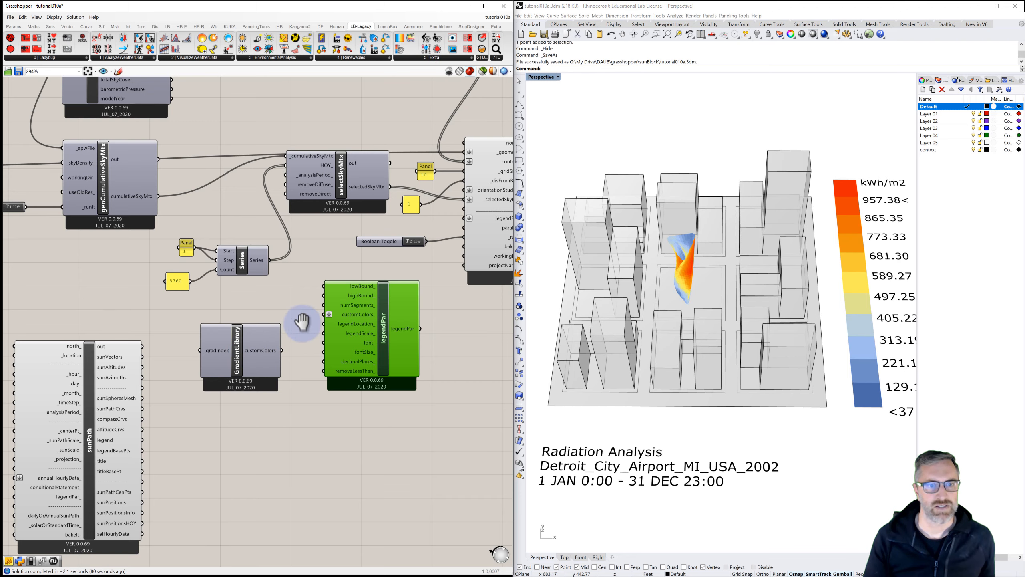
scroll(301, 323, up, 1)
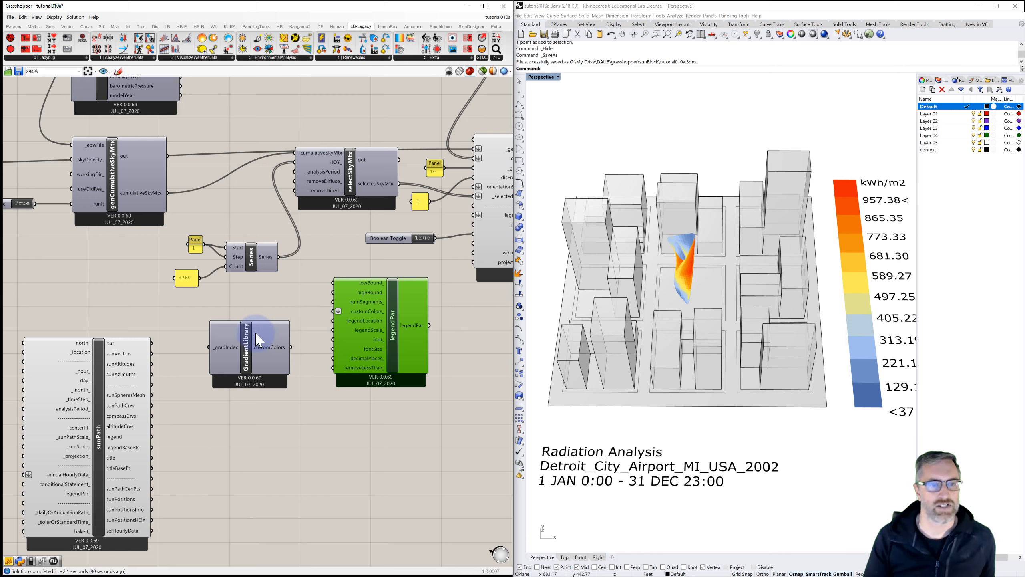
drag(291, 347, 334, 310)
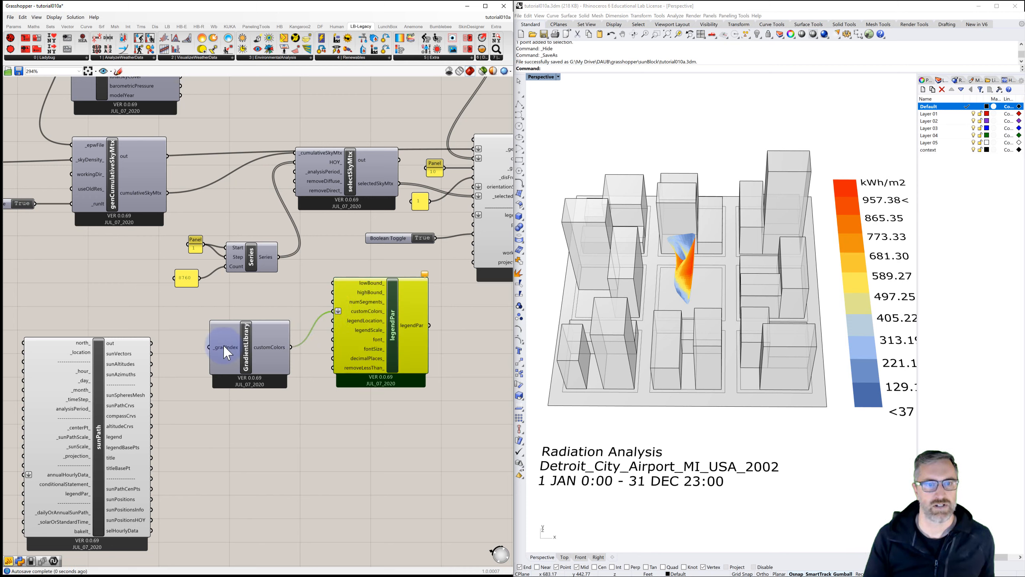
Step: Move the sunPath component further aside and check the Gradient Library's gradIndex input options
drag(115, 344, 70, 344)
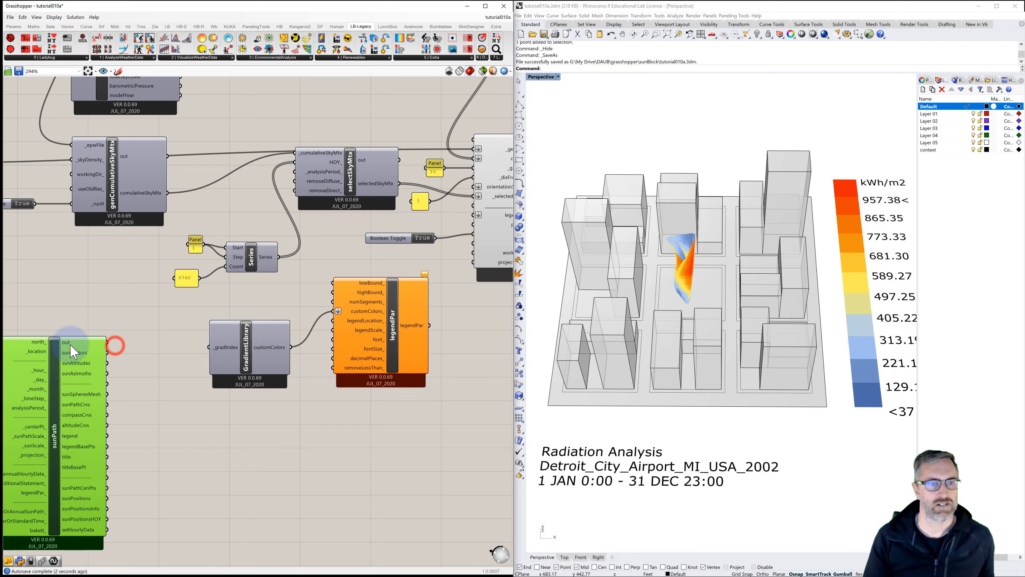
click(168, 344)
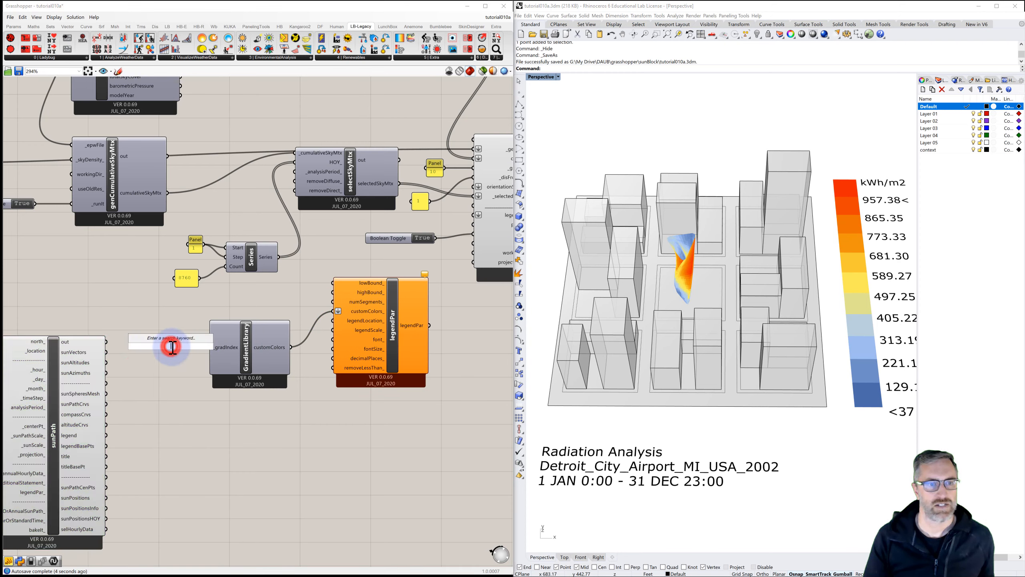
click(174, 375)
mouse_move(224, 347)
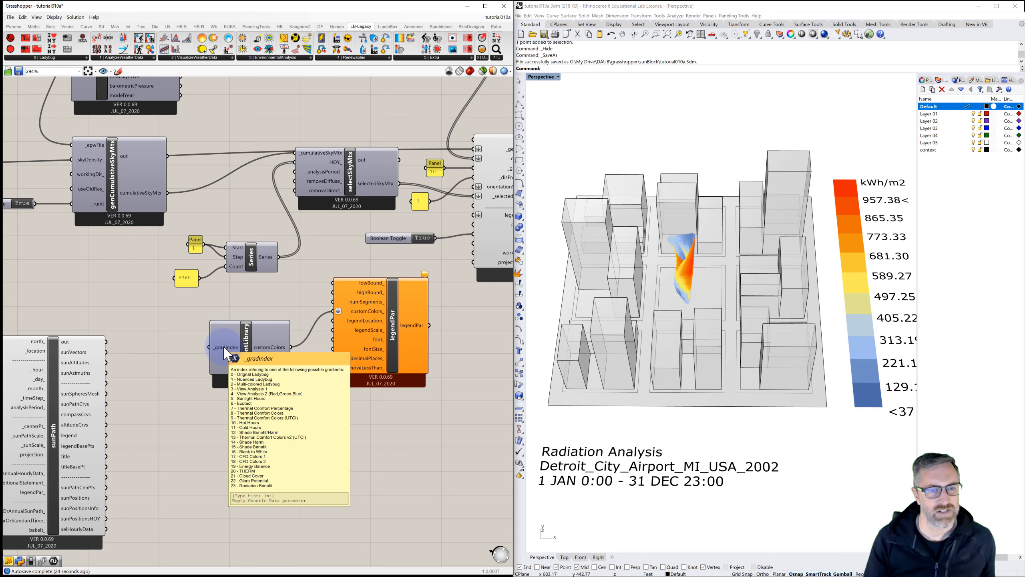
double_click(180, 351)
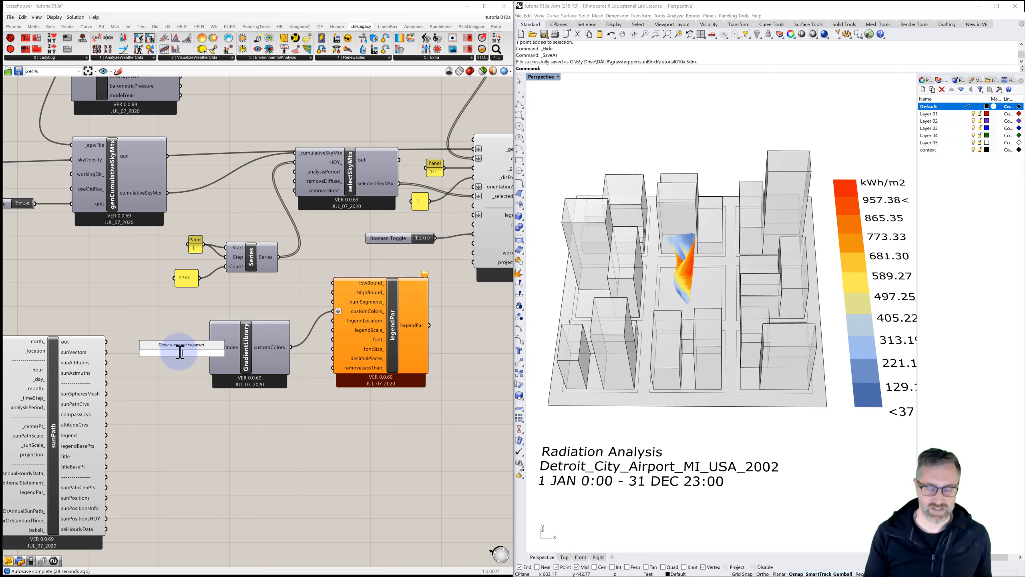
click(190, 374)
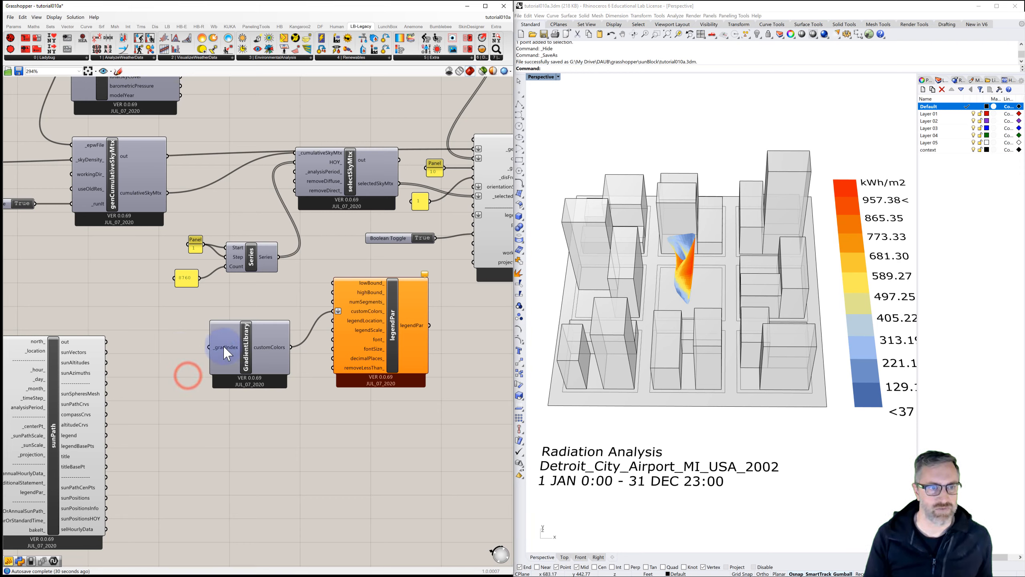
Step: Add a Number Slider and connect it to the Gradient Library gradIndex input
double_click(165, 348)
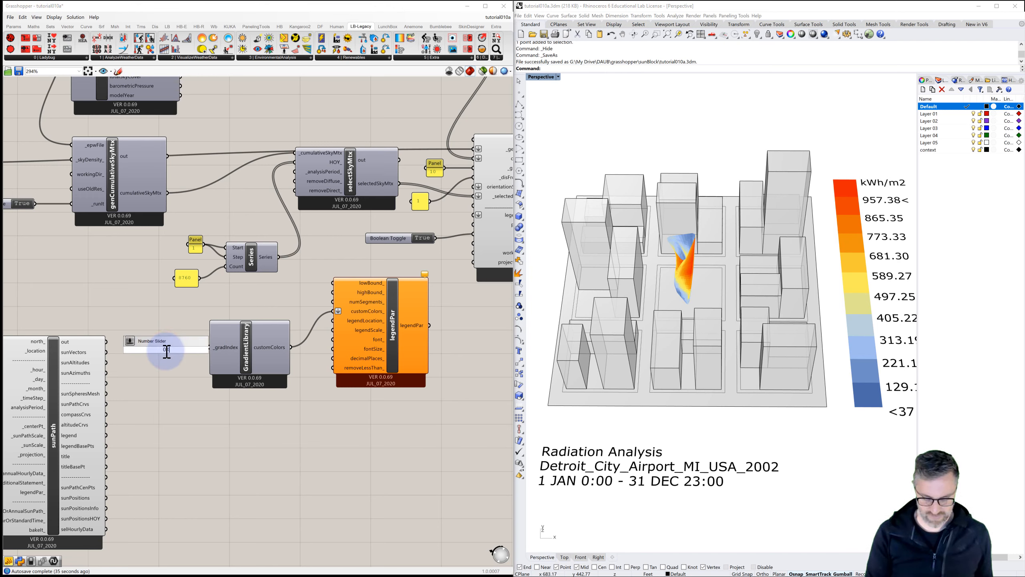
key(Return)
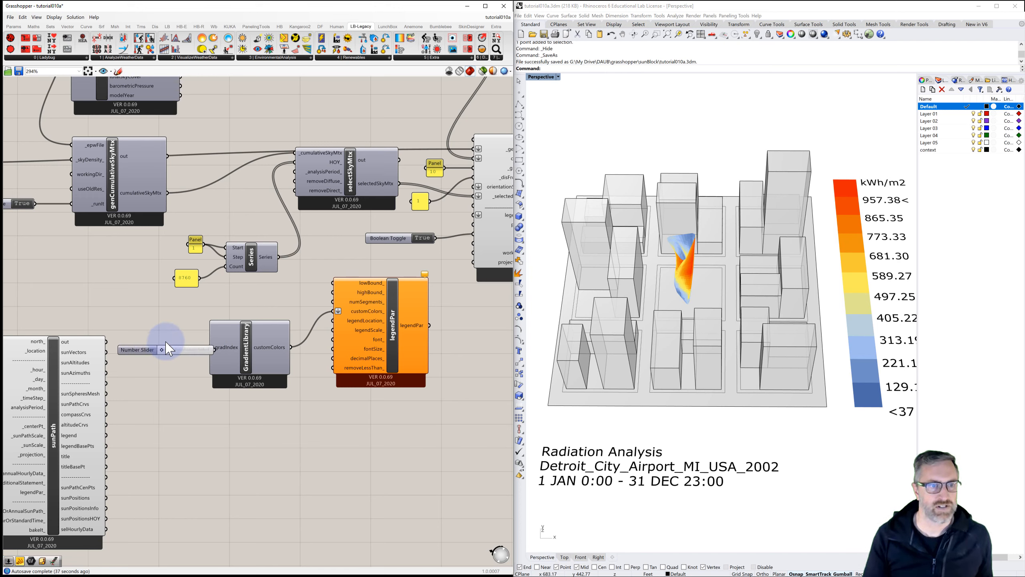
drag(148, 351, 118, 328)
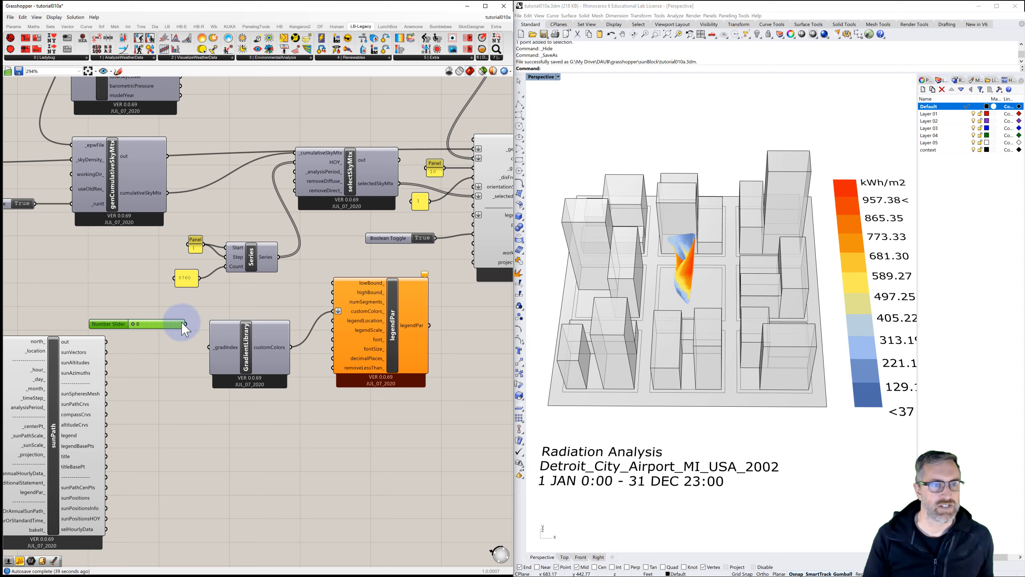
drag(186, 324, 208, 348)
right_drag(389, 288, 335, 294)
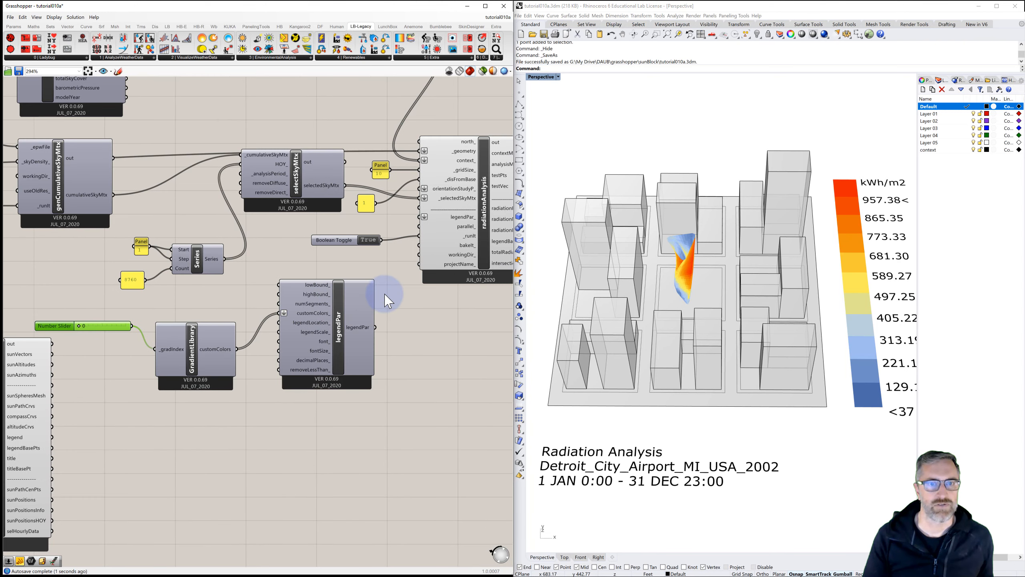
Step: Connect the Legend Parameters output to the Radiation Analysis legendPar input
drag(375, 326, 418, 218)
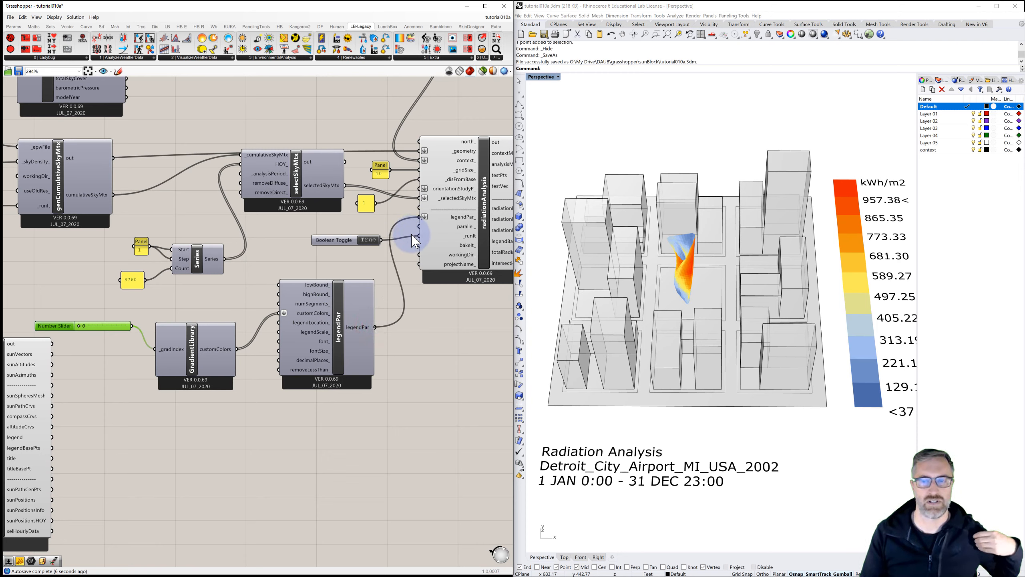
right_drag(727, 307, 743, 303)
Step: Set the gradient index slider feeding the Gradient Library to 14 to change the legend colour scheme
drag(79, 326, 88, 334)
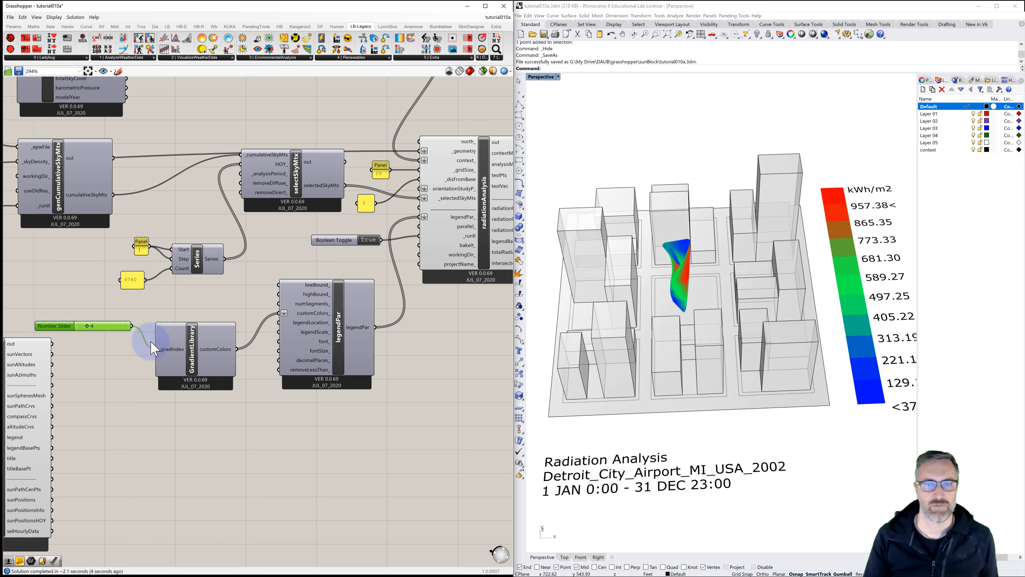
mouse_move(170, 350)
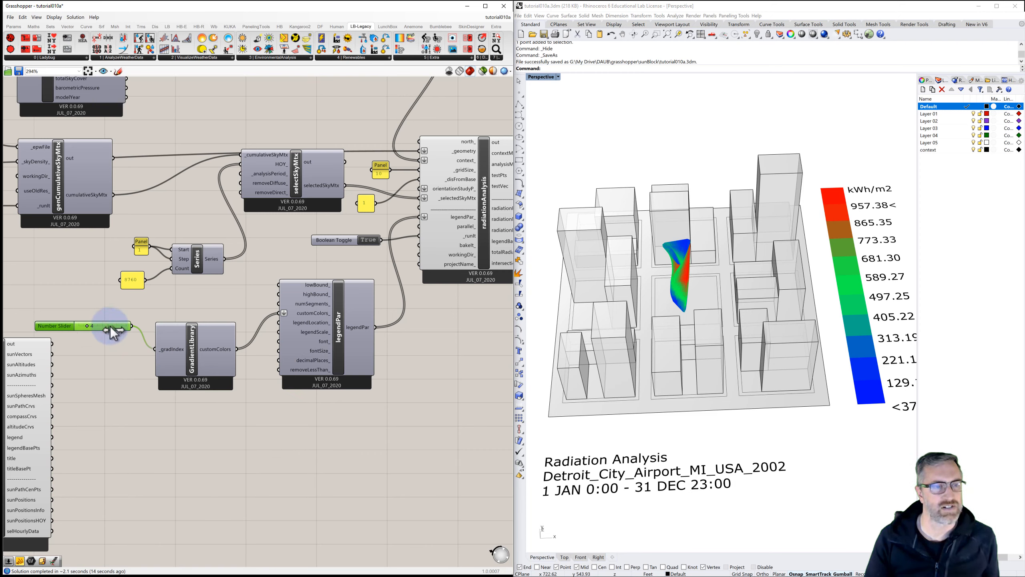
key(Right)
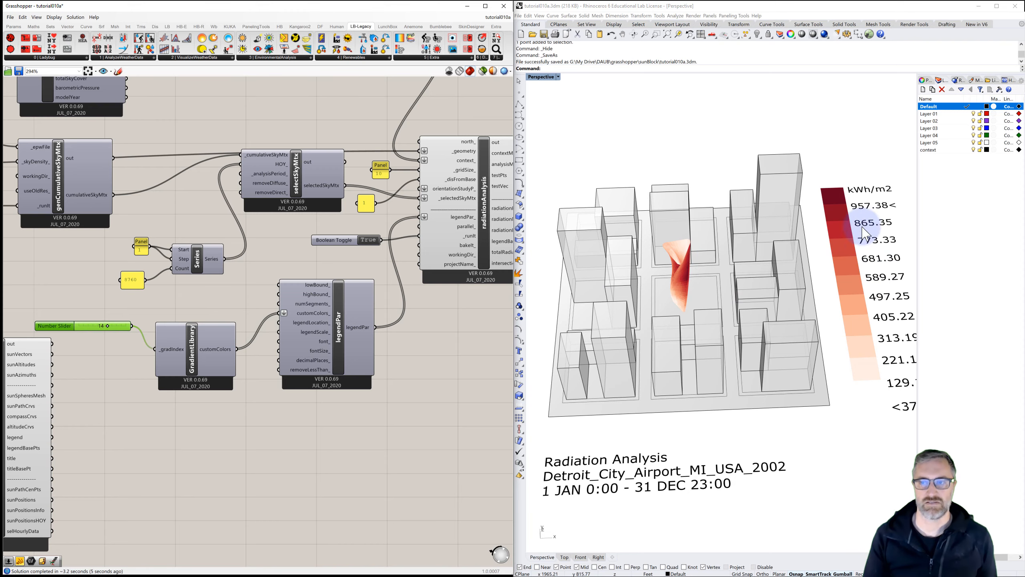
right_drag(773, 325, 710, 280)
click(472, 340)
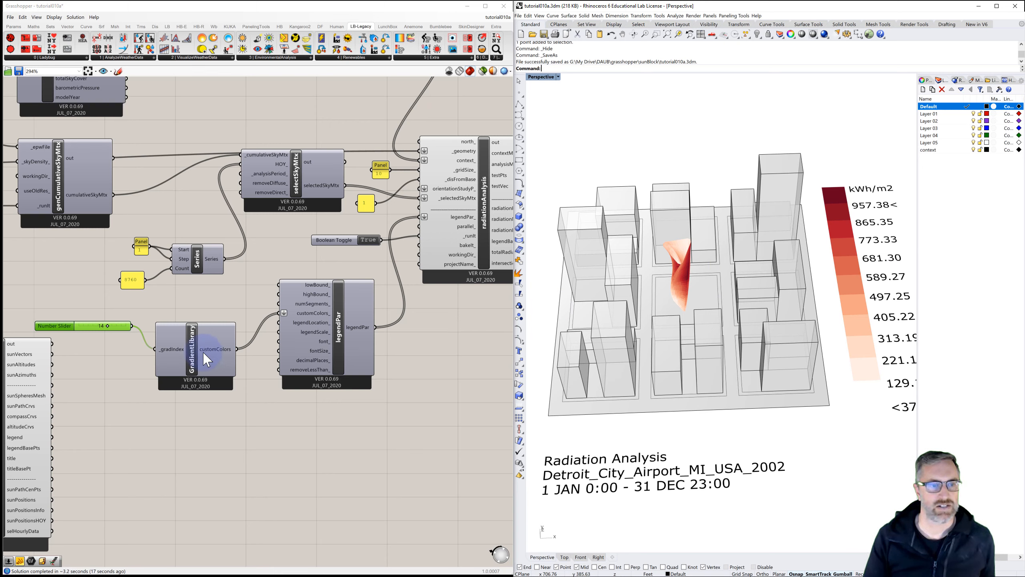
Step: Move the Gradient Library component slightly up and left on the canvas
drag(195, 355, 181, 332)
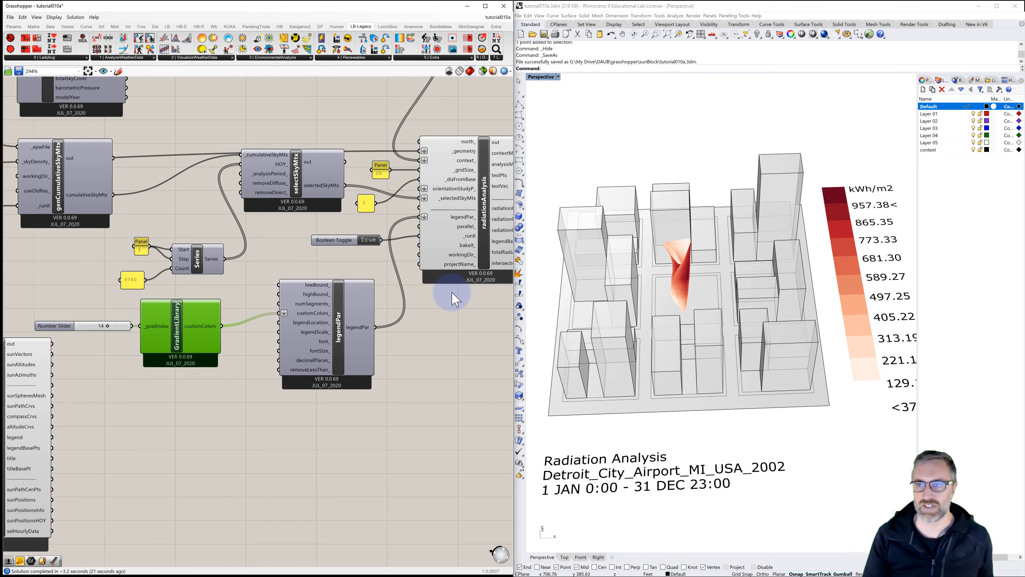
scroll(682, 284, down, 2)
shift+right_drag(705, 290, 701, 302)
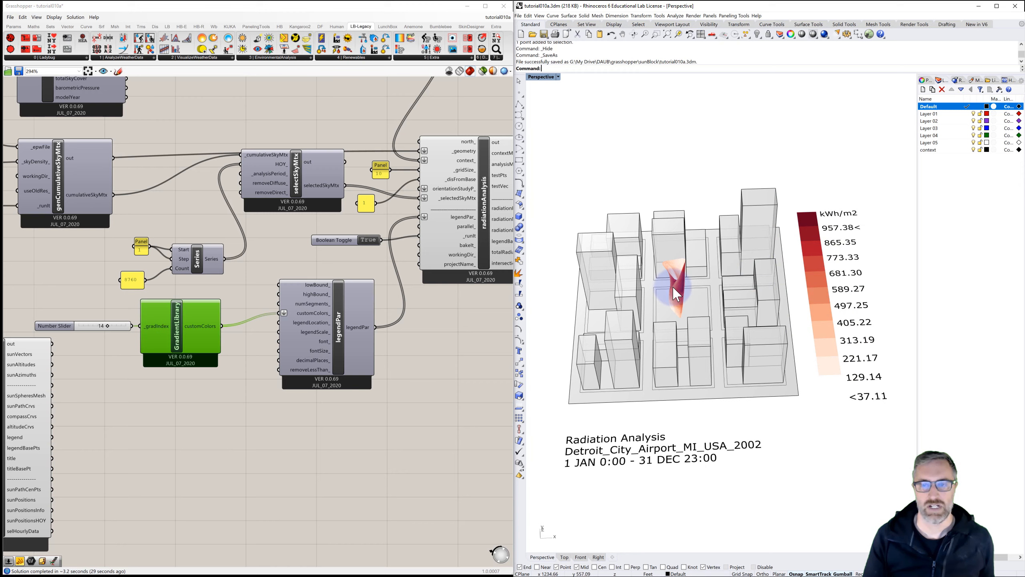
mouse_move(675, 290)
right_down()
mouse_move(664, 283)
mouse_move(714, 307)
mouse_move(668, 282)
right_up()
scroll(713, 293, up, 3)
scroll(714, 294, up, 2)
scroll(712, 313, down, 4)
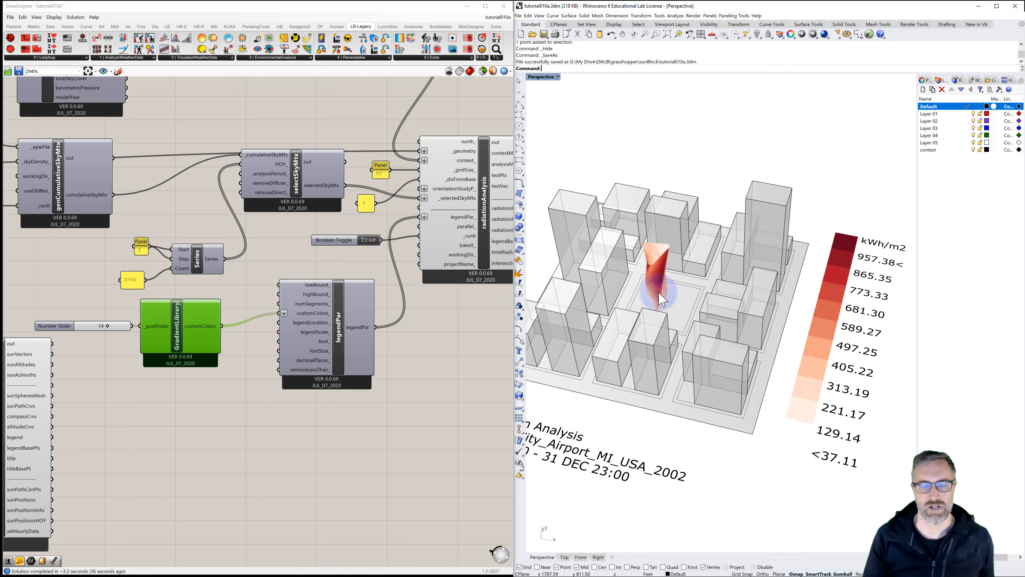
Step: Set the upper scale factor slider of the tower's first Scale NU component to 1.05
click(453, 336)
scroll(449, 331, down, 5)
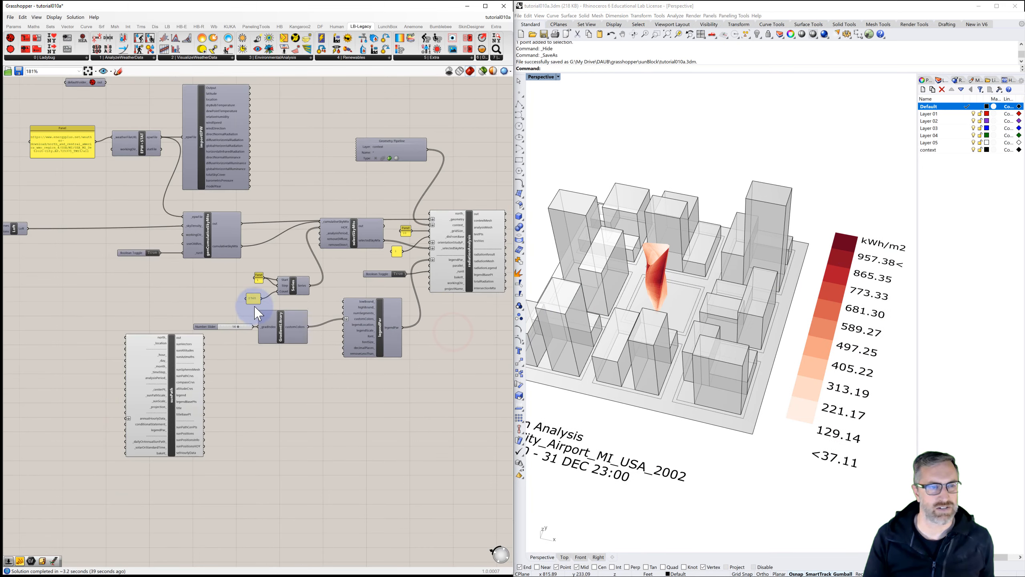
right_drag(268, 308, 490, 308)
right_drag(212, 308, 385, 295)
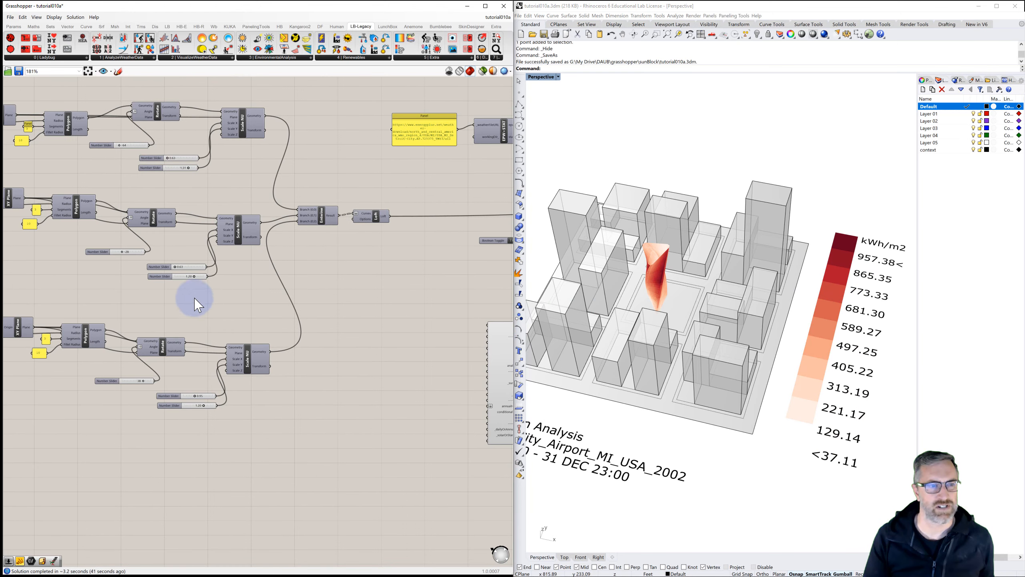
right_drag(181, 294, 224, 294)
scroll(218, 268, up, 3)
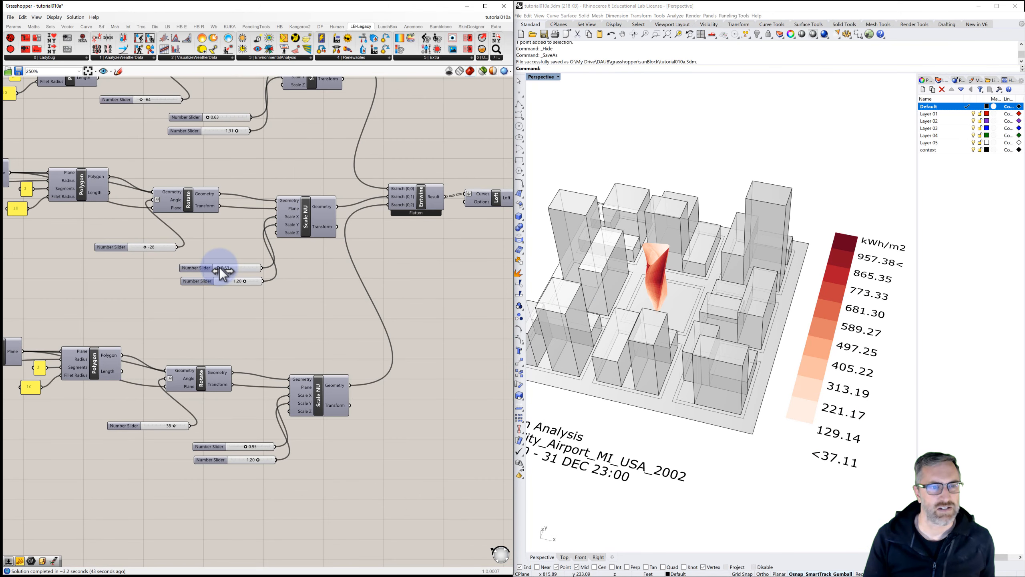
click(218, 268)
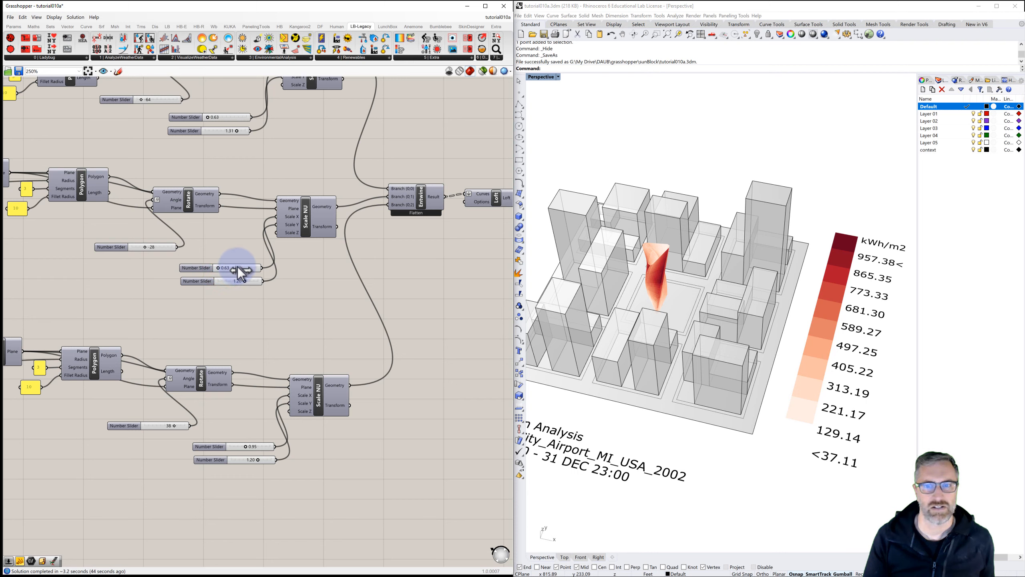
drag(242, 271, 241, 271)
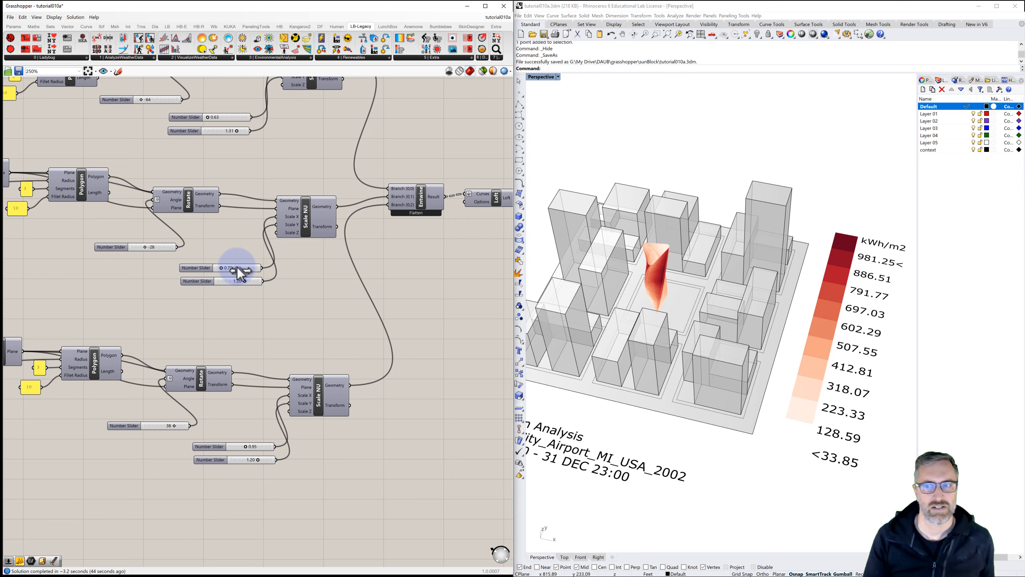
drag(239, 271, 245, 280)
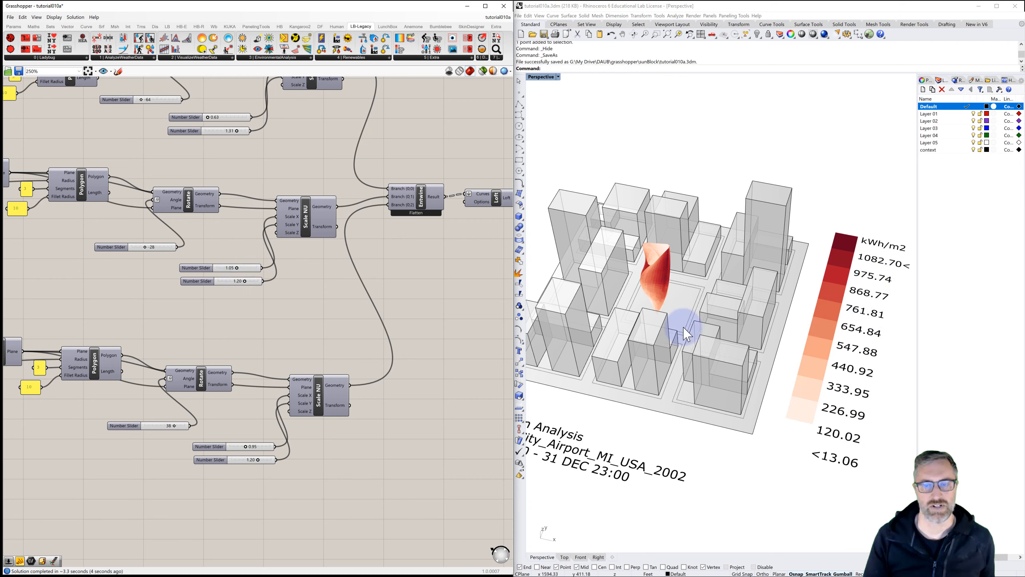
mouse_move(630, 298)
right_down()
mouse_move(678, 288)
mouse_move(671, 311)
mouse_move(643, 294)
right_up()
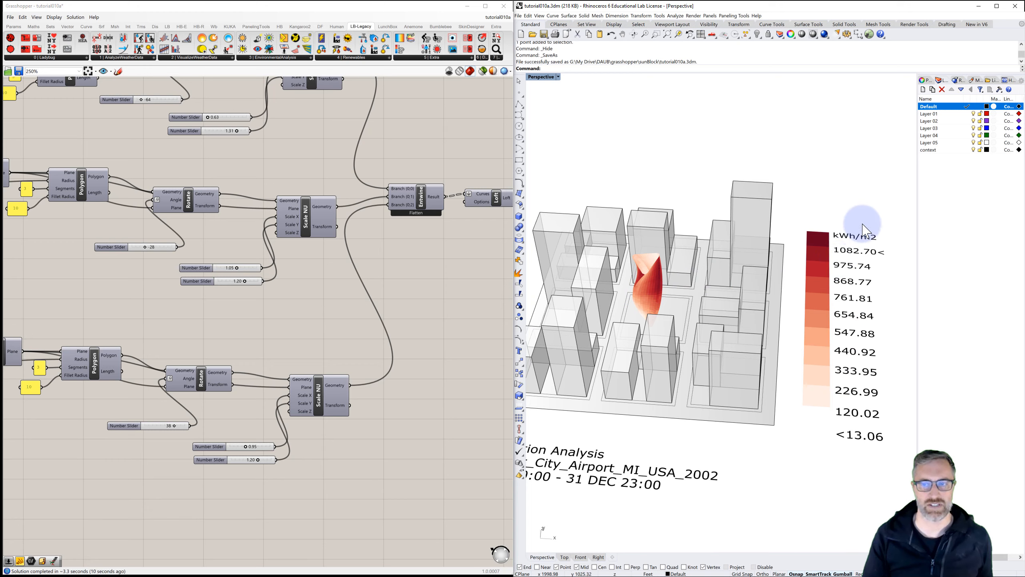
shift+right_drag(845, 287, 761, 282)
scroll(731, 285, down, 2)
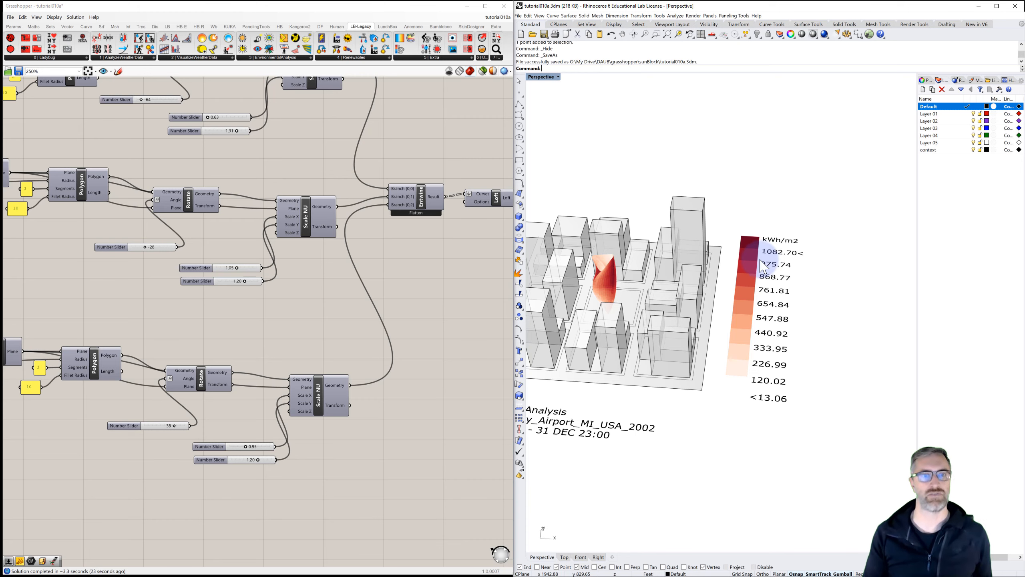
Step: Add a panel containing 100 and connect it to the Legend Parameters lowBound input
scroll(411, 275, down, 2)
right_drag(257, 275, 149, 253)
scroll(292, 290, up, 2)
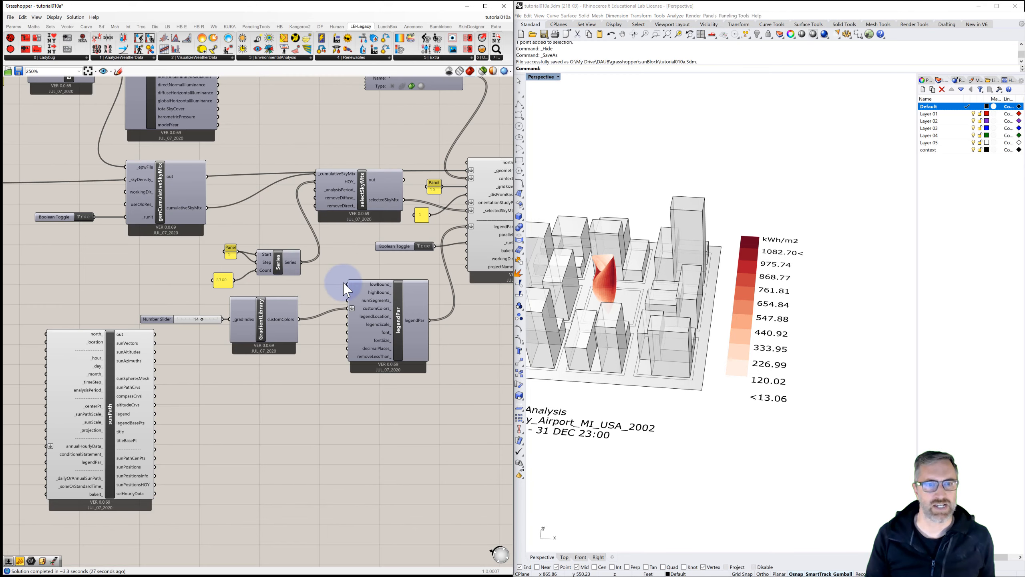
scroll(346, 289, up, 1)
right_drag(362, 286, 335, 268)
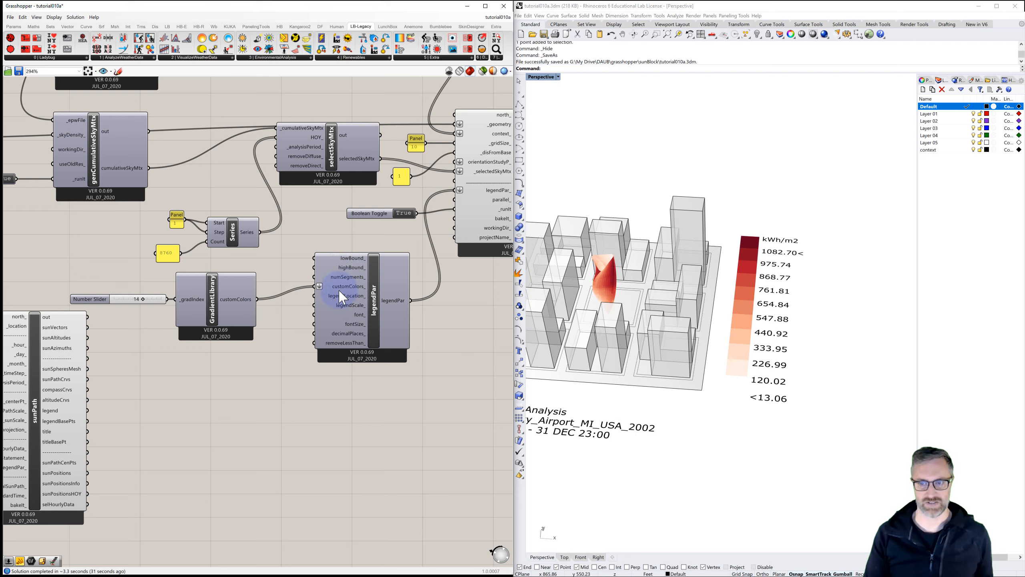
double_click(278, 260)
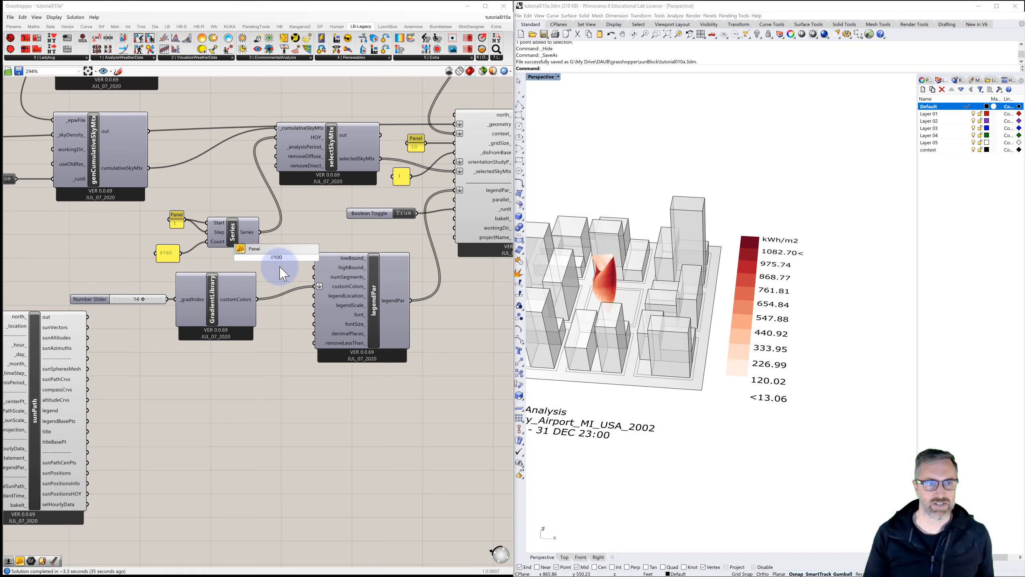
key(Return)
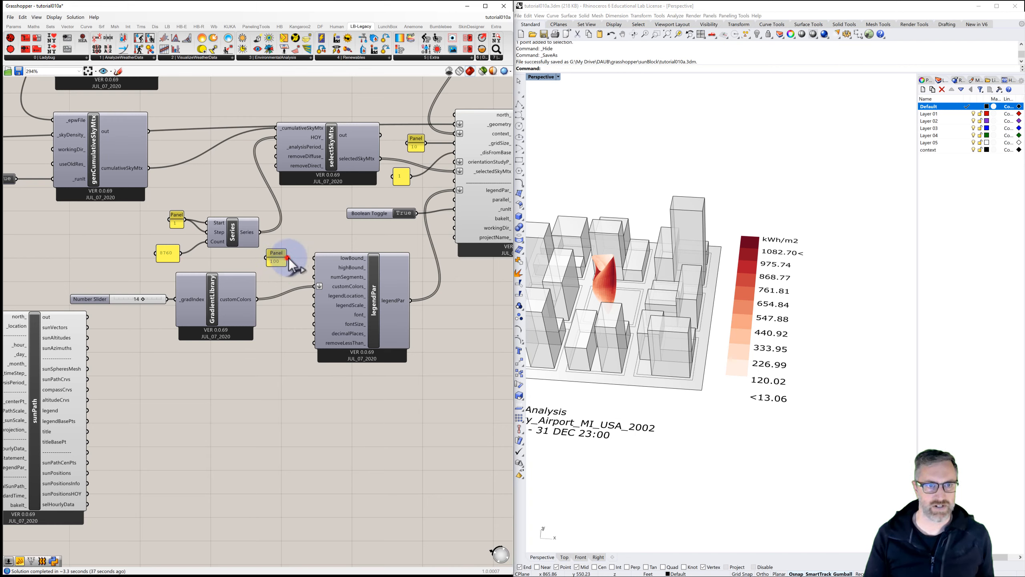
drag(288, 258, 314, 258)
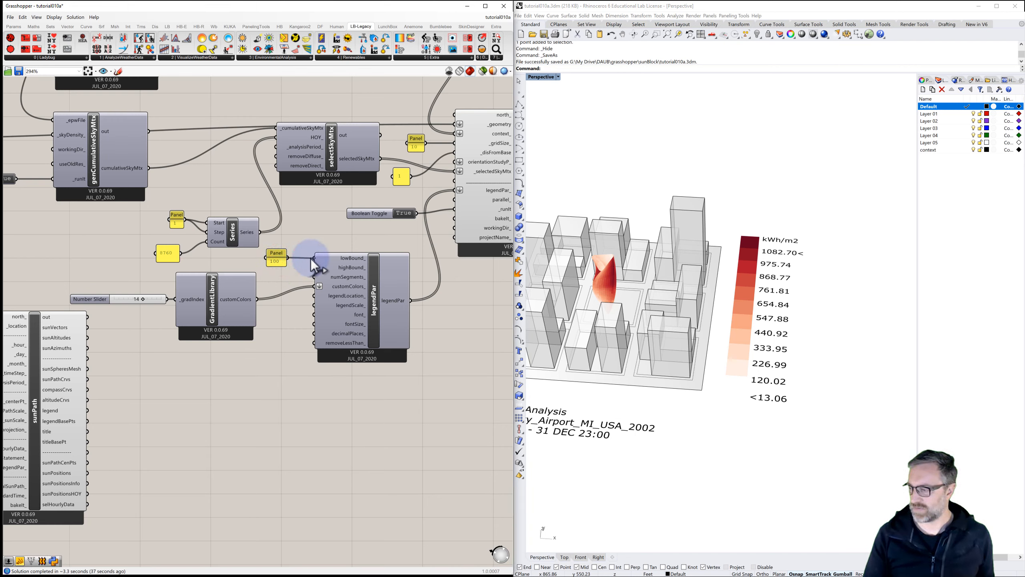
Step: Add a panel containing 1000 and connect it to the Legend Parameters highBound input
double_click(247, 261)
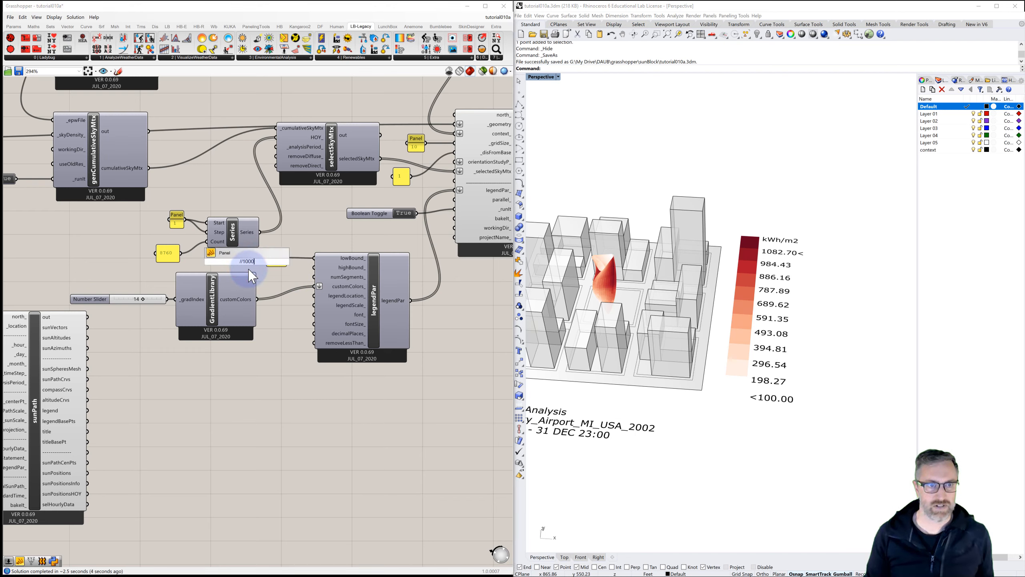
key(Return)
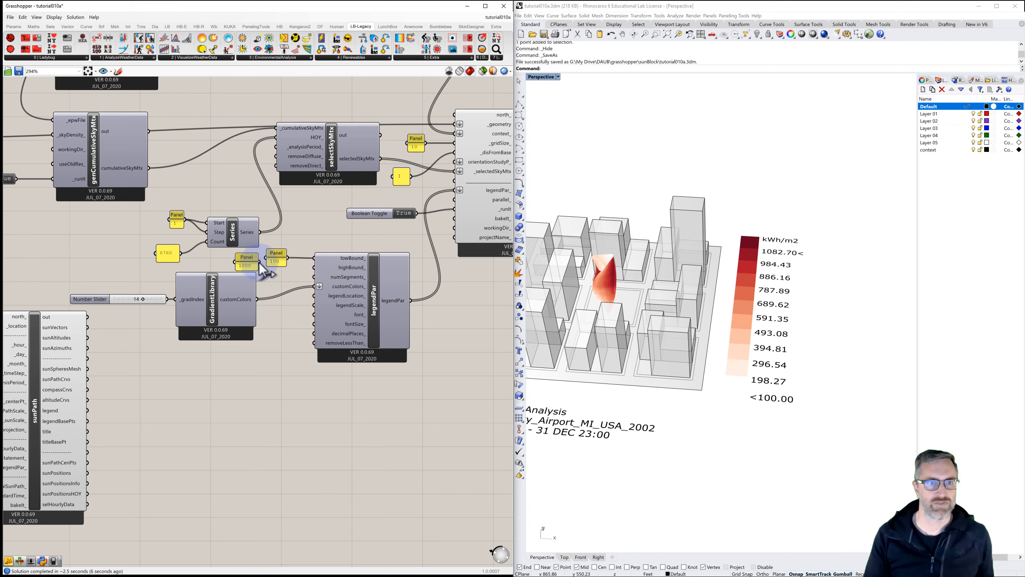
drag(259, 263, 313, 267)
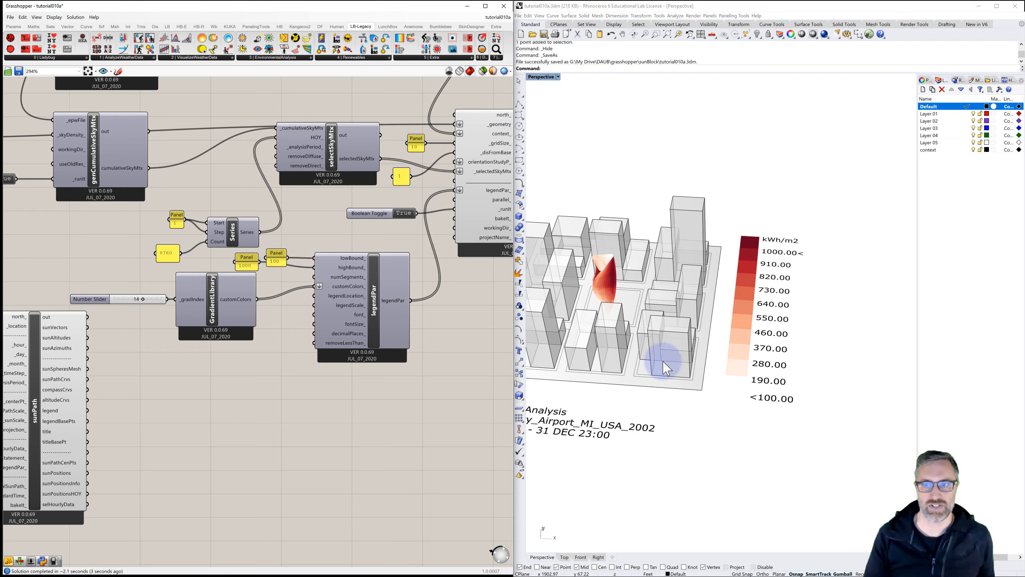
Step: Add a panel set to 10 and connect it to the Legend Parameters numSegments input
double_click(273, 277)
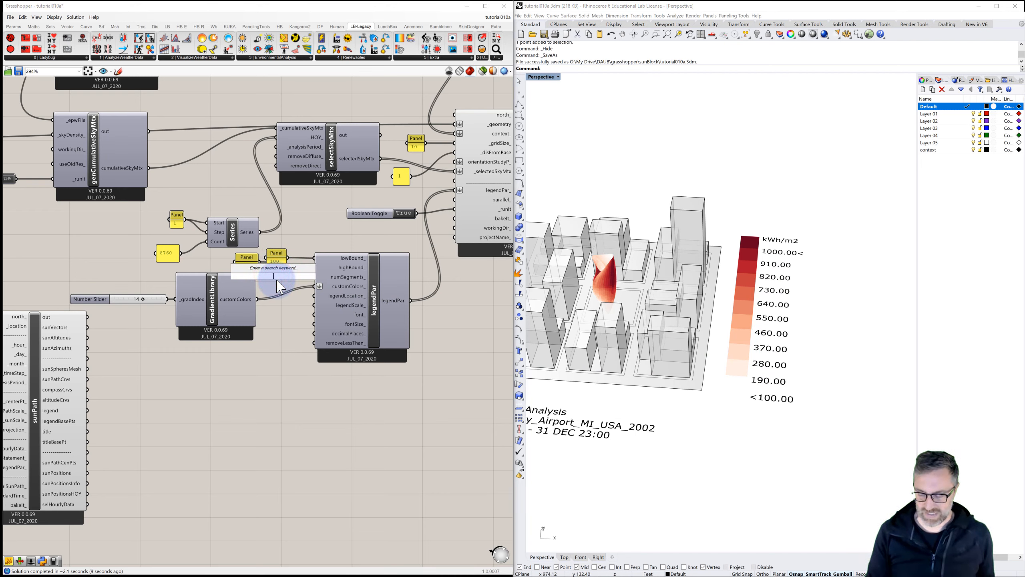
key(Return)
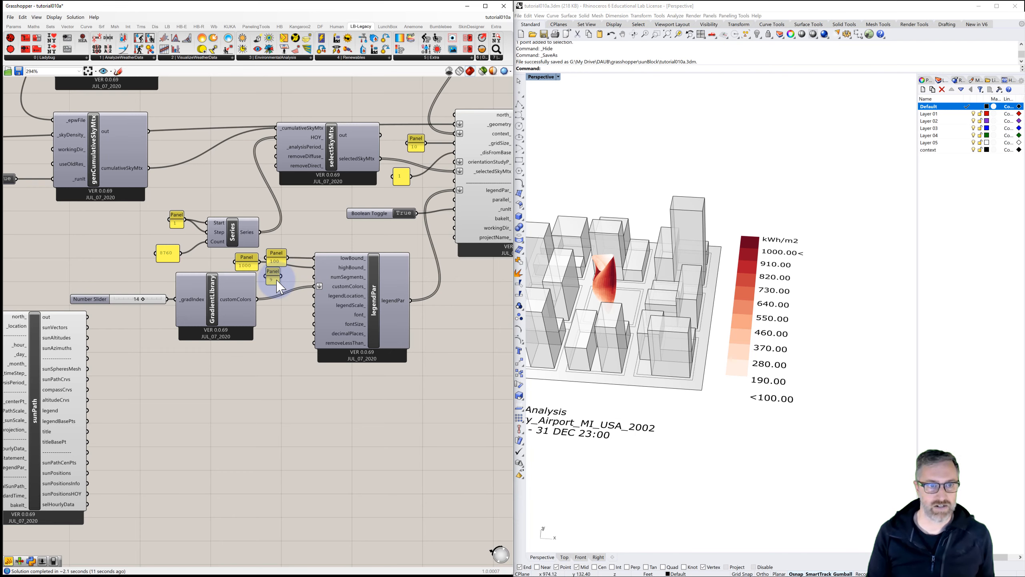
drag(281, 276, 313, 277)
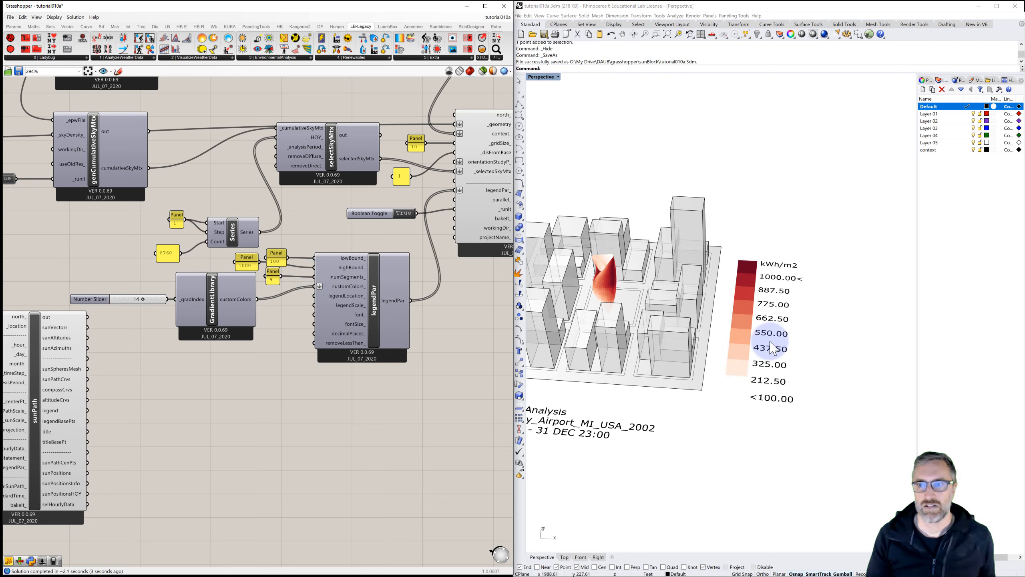
double_click(271, 280)
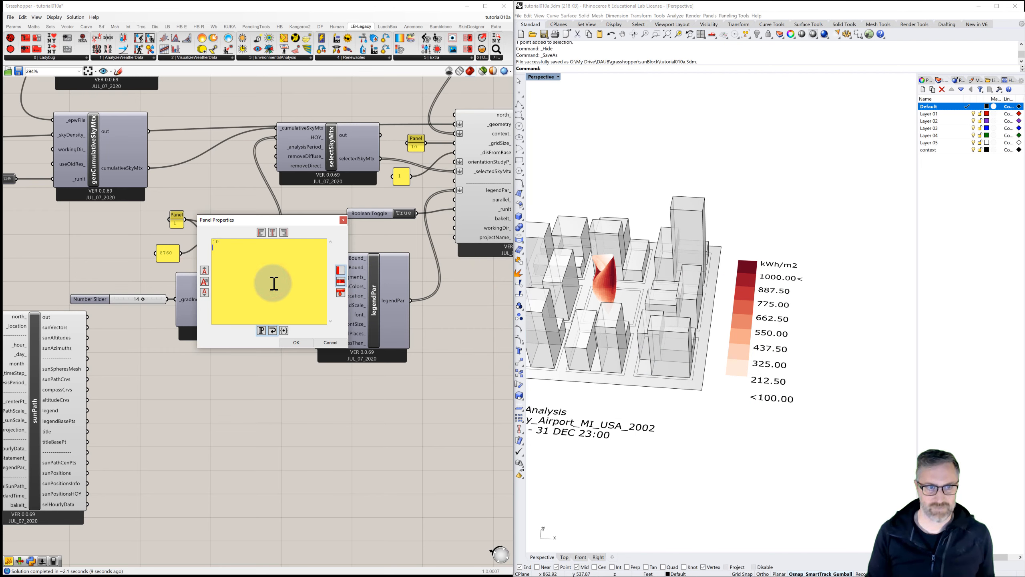
text(10)
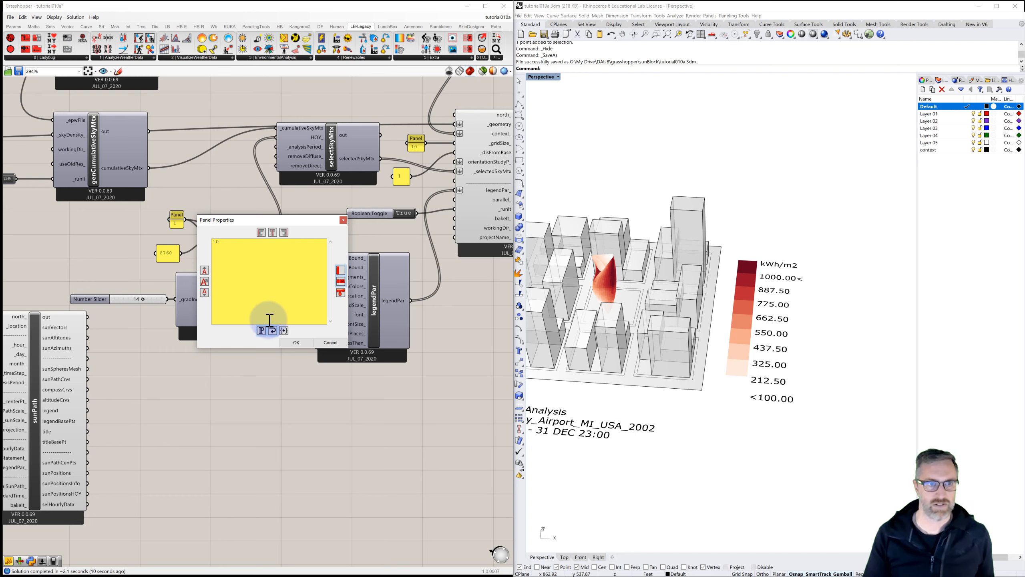
click(292, 342)
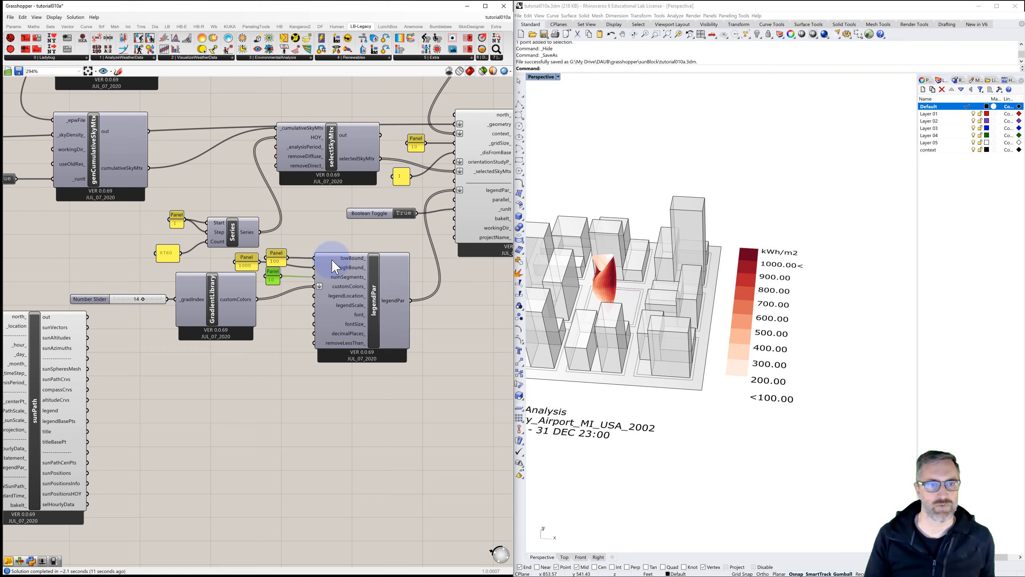
Step: Add a panel containing 1 and connect it to the Legend Parameters decimalPlaces input
mouse_move(341, 295)
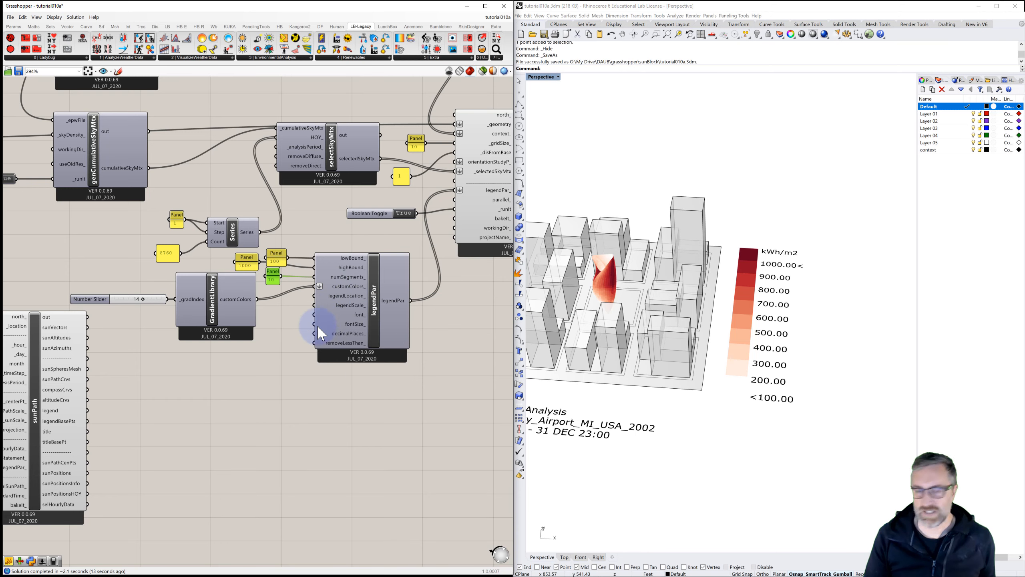
double_click(287, 337)
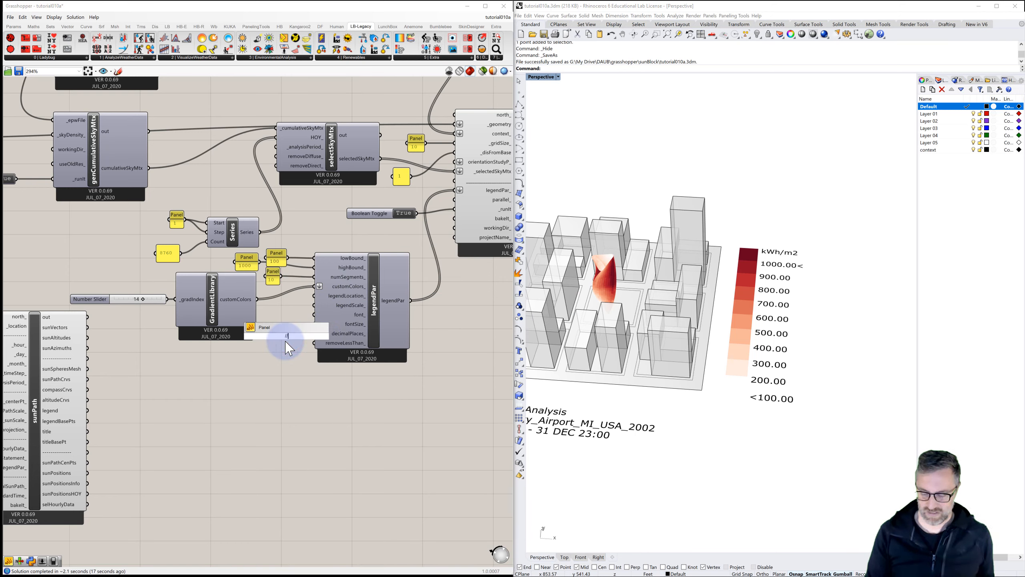
key(Return)
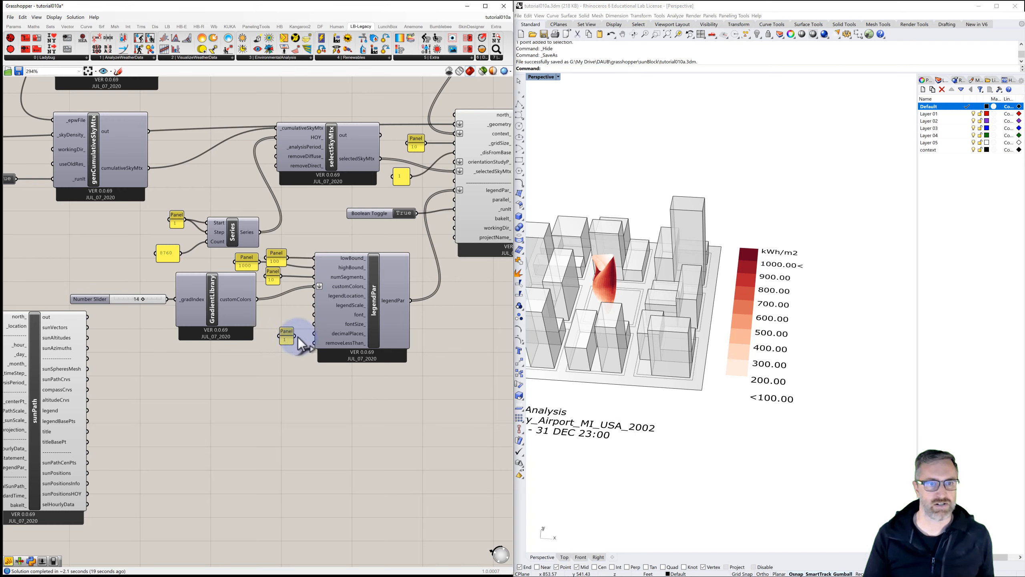
drag(309, 332, 313, 333)
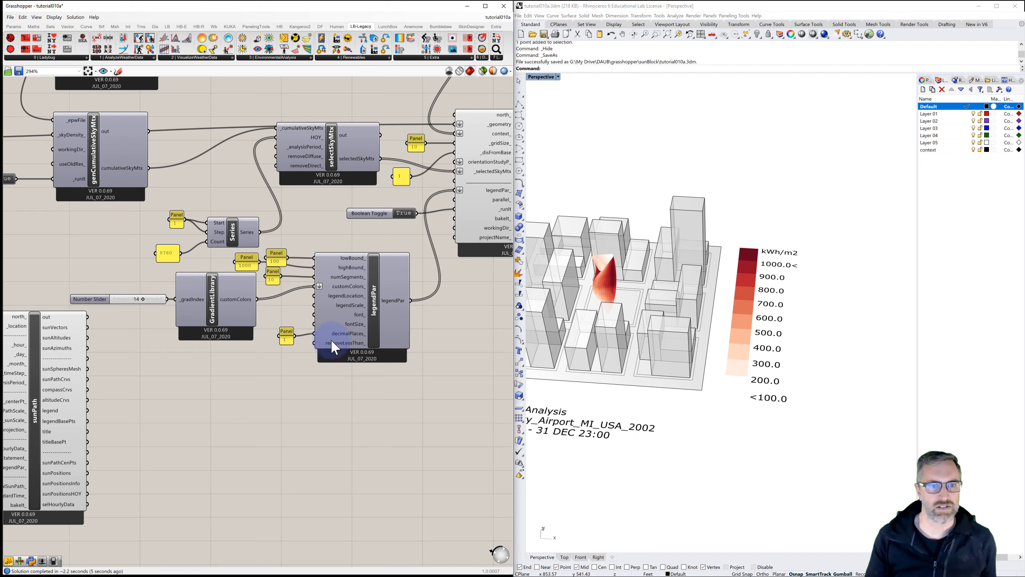
Step: Add a Boolean Toggle, connect it to the Legend Parameters removeLessThan input, and set it to True
double_click(279, 362)
text(boo)
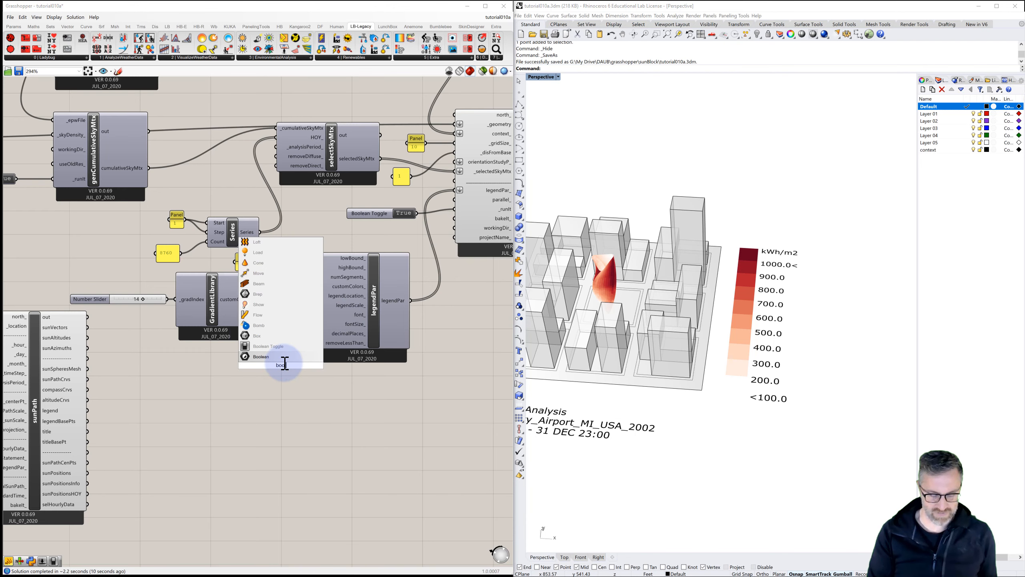
click(266, 346)
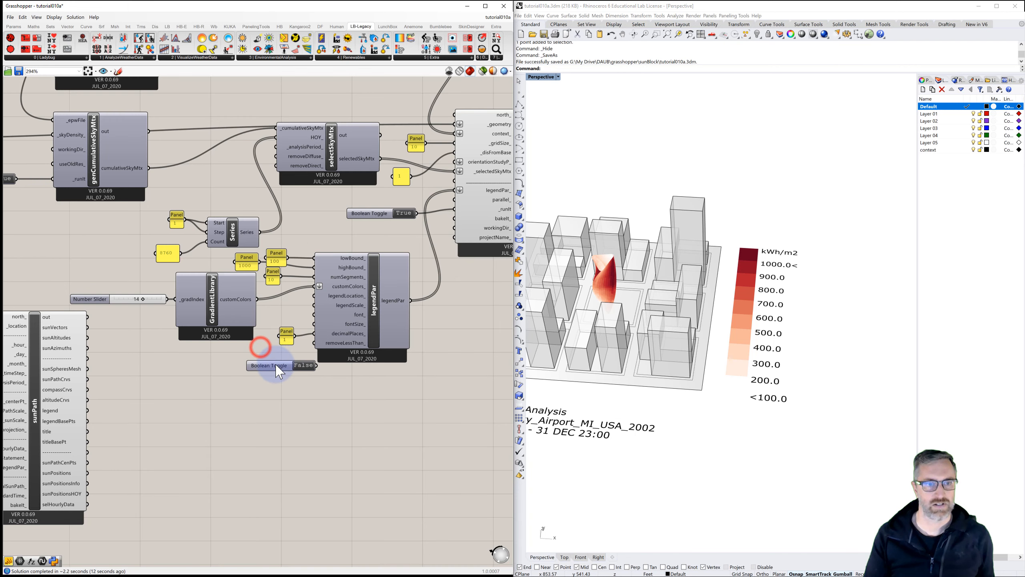
drag(255, 368, 226, 360)
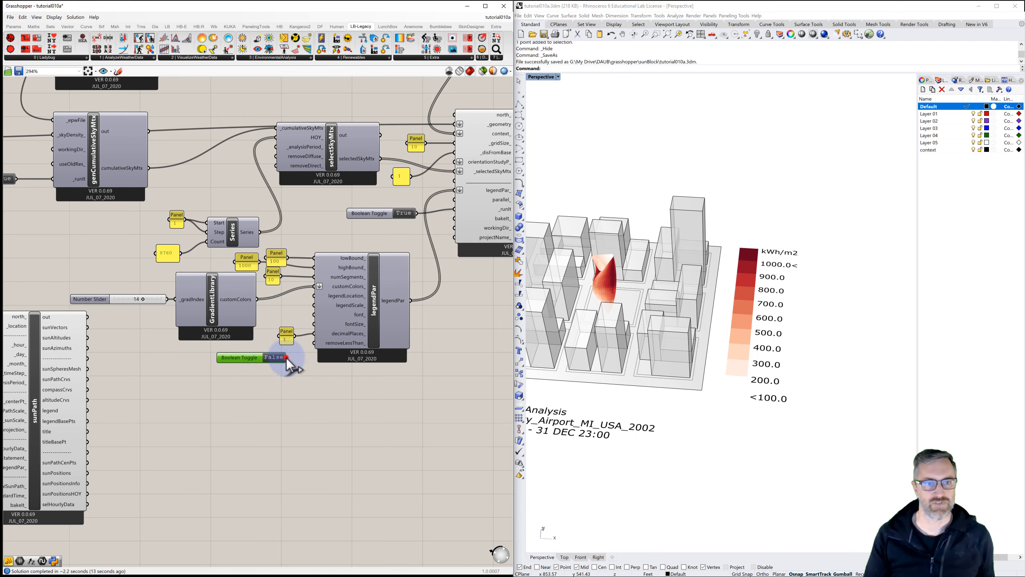
drag(286, 357, 313, 342)
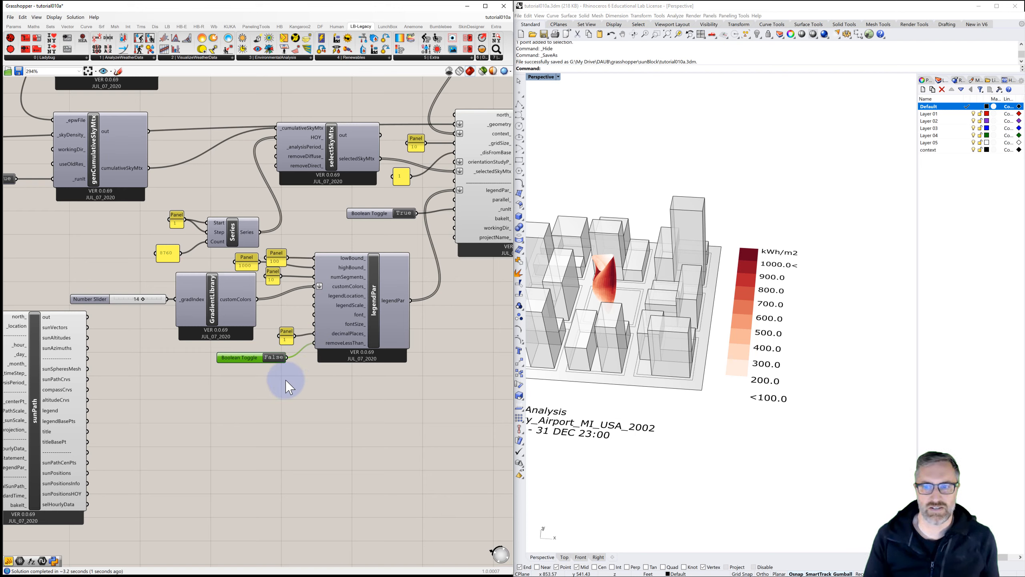
click(275, 357)
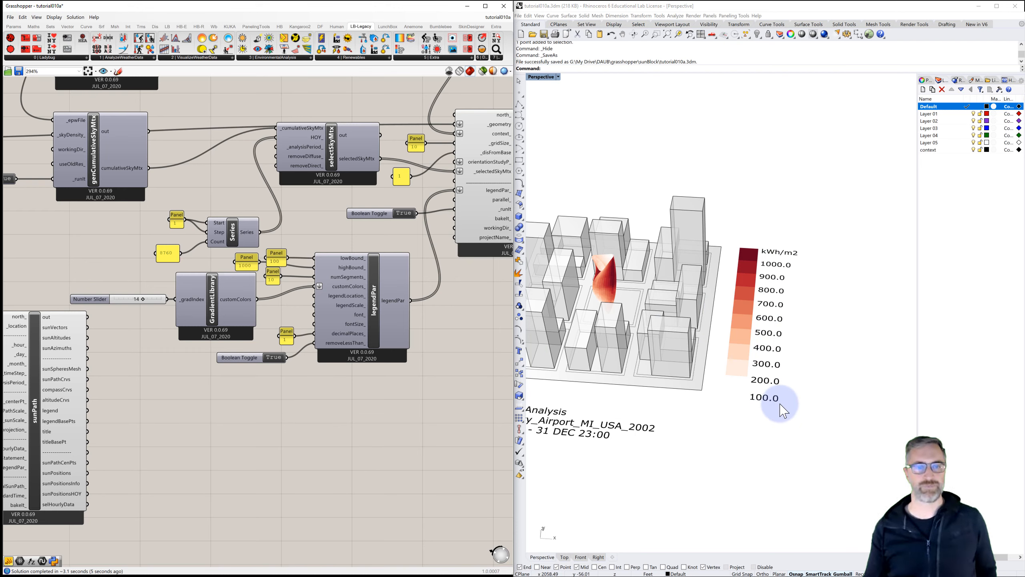
Step: Inspect the radiation colours on the lofted tower among the context buildings
scroll(376, 409, down, 1)
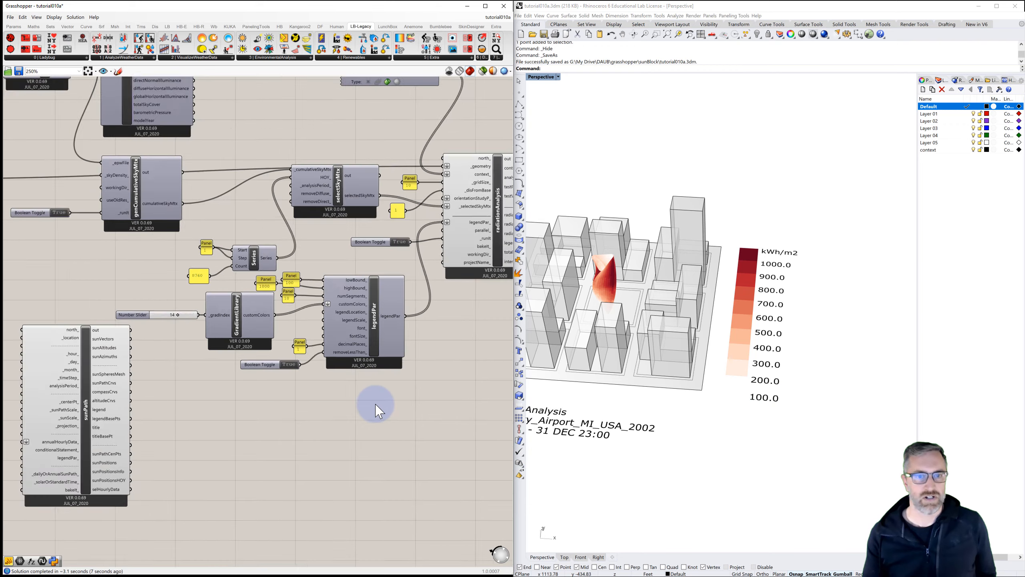
scroll(376, 408, down, 1)
right_drag(394, 408, 327, 378)
shift+right_drag(583, 403, 650, 409)
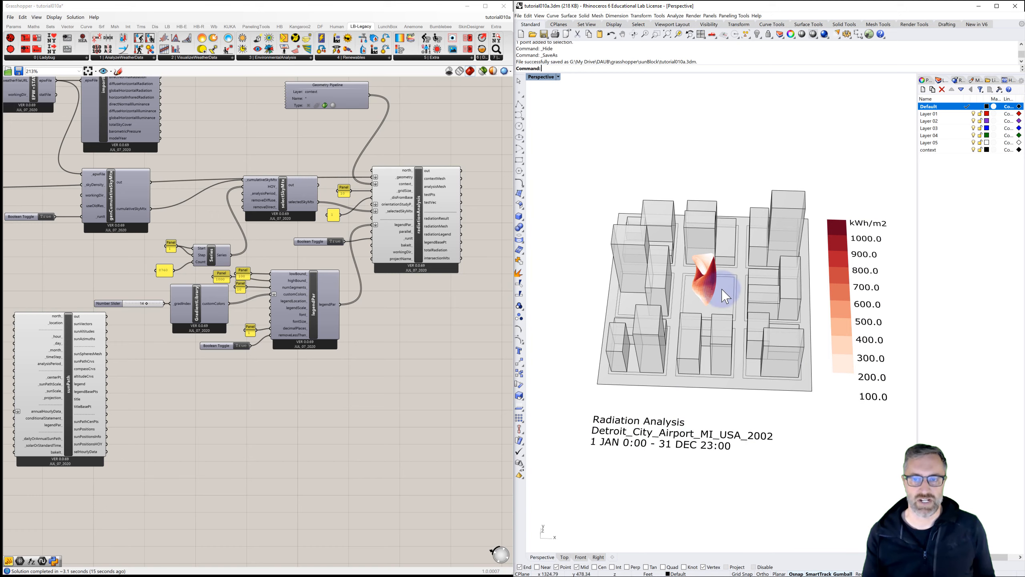
scroll(711, 283, up, 10)
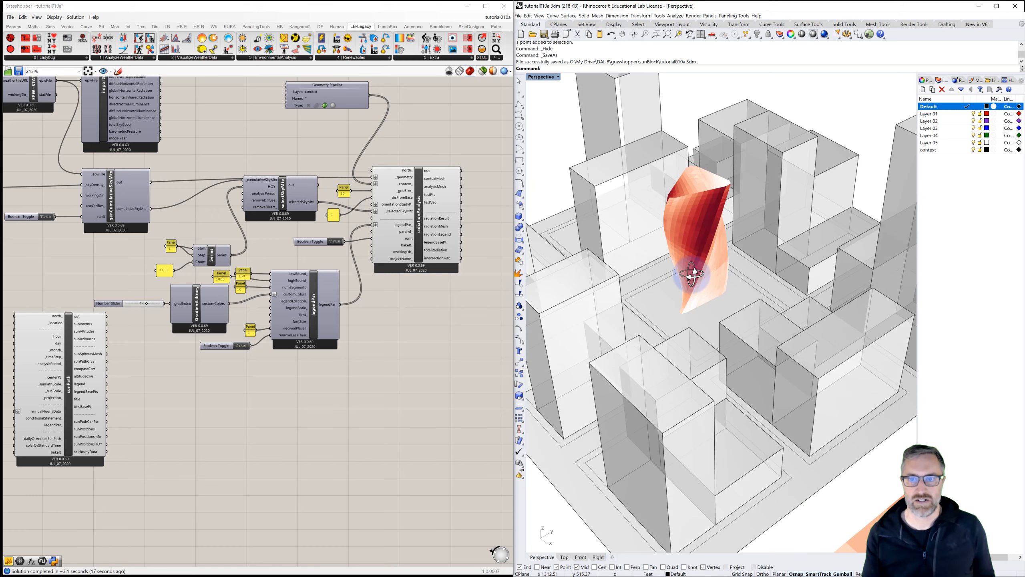
right_drag(692, 275, 691, 247)
scroll(716, 243, up, 6)
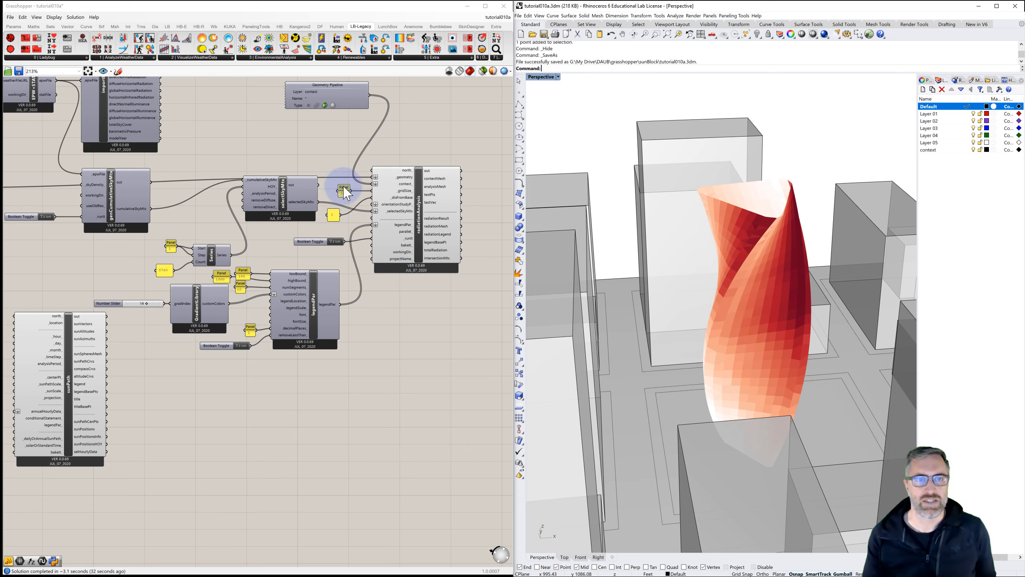
scroll(378, 189, up, 2)
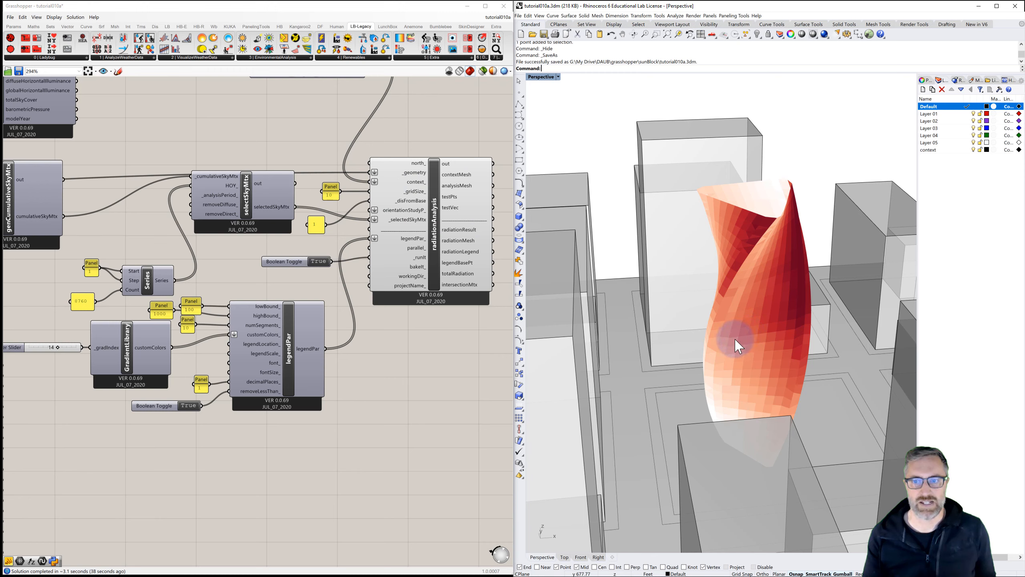
Step: Try different gridSize panel values for the radiation analysis, finally setting it to 5
double_click(329, 195)
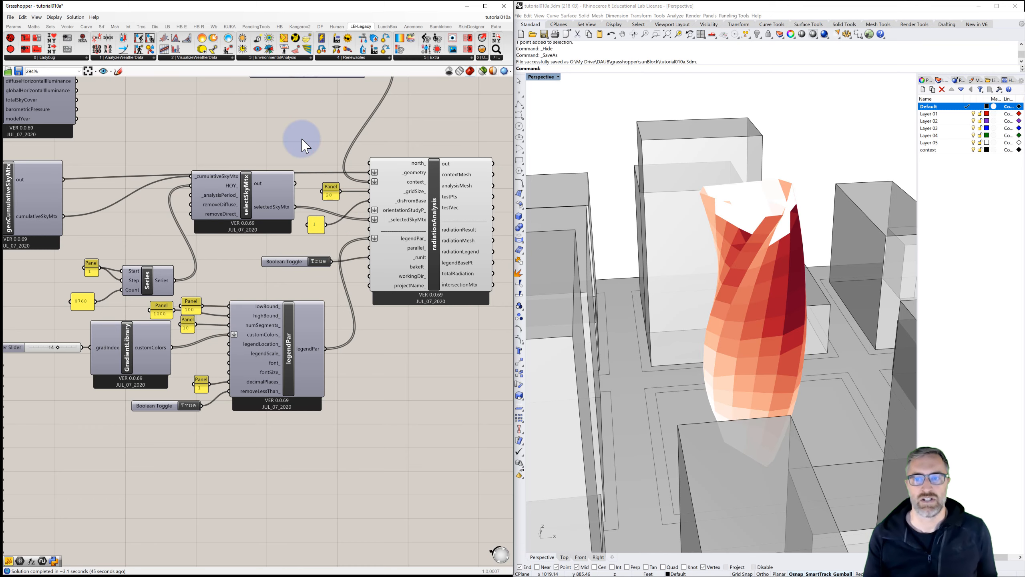
mouse_move(682, 294)
right_down()
mouse_move(701, 308)
mouse_move(705, 298)
mouse_move(668, 291)
mouse_move(590, 293)
mouse_move(683, 300)
right_up()
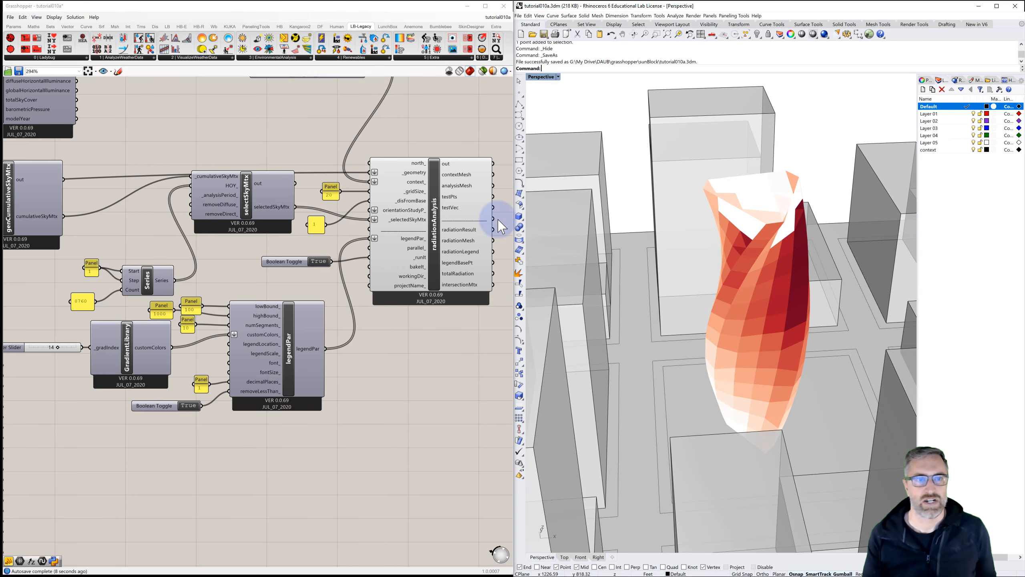
double_click(329, 193)
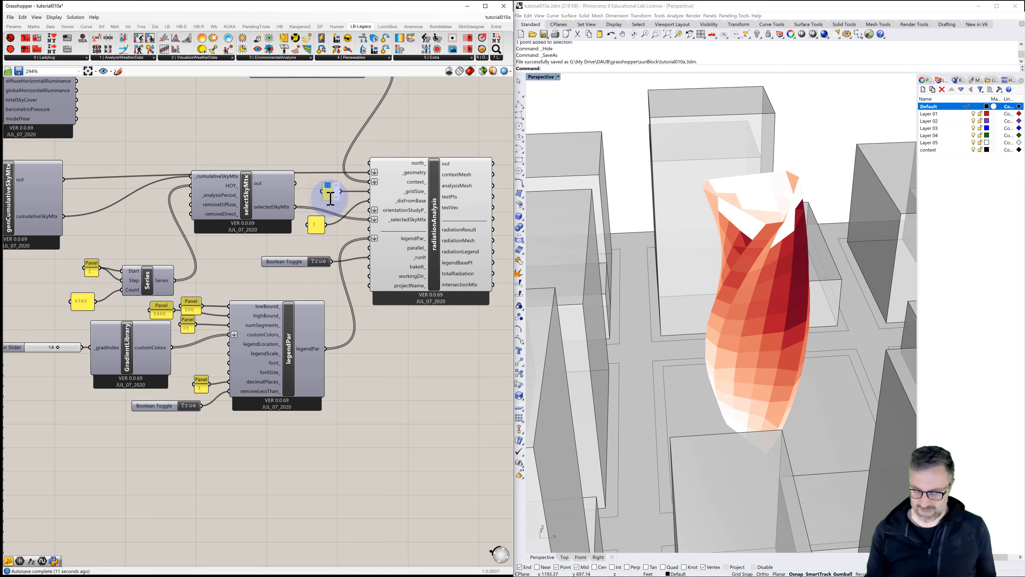
click(304, 136)
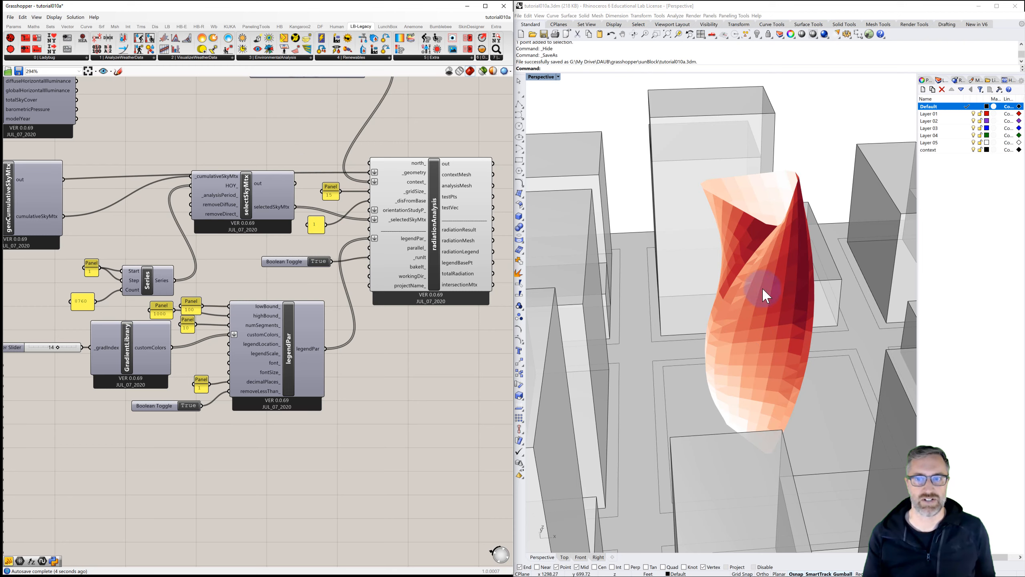
right_drag(800, 370, 821, 376)
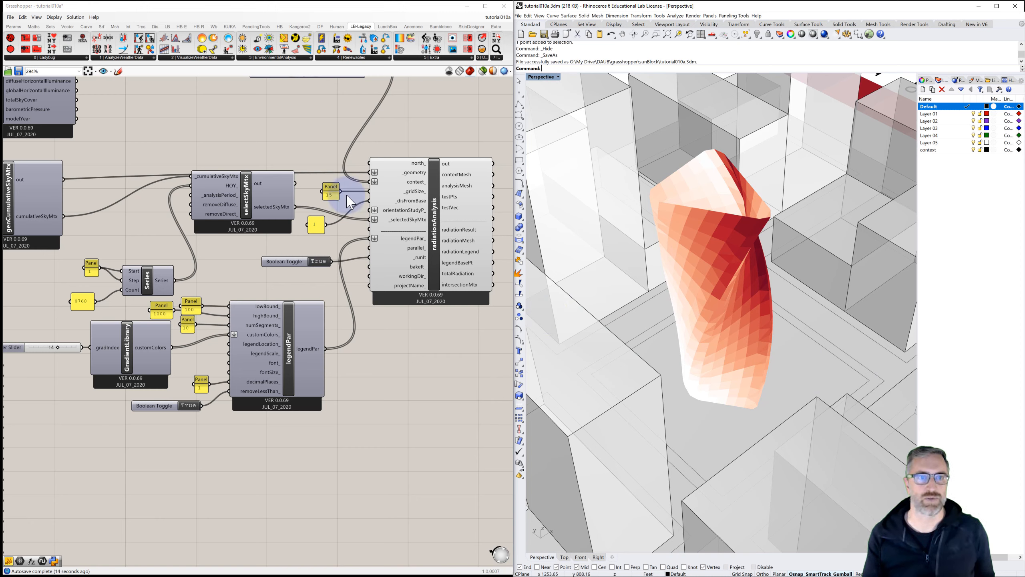
double_click(328, 198)
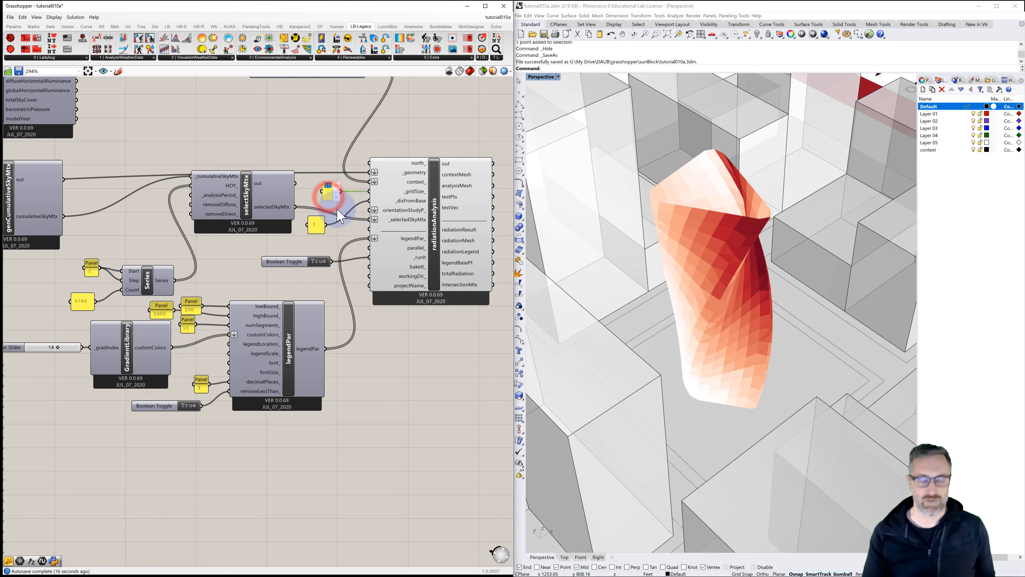
click(304, 141)
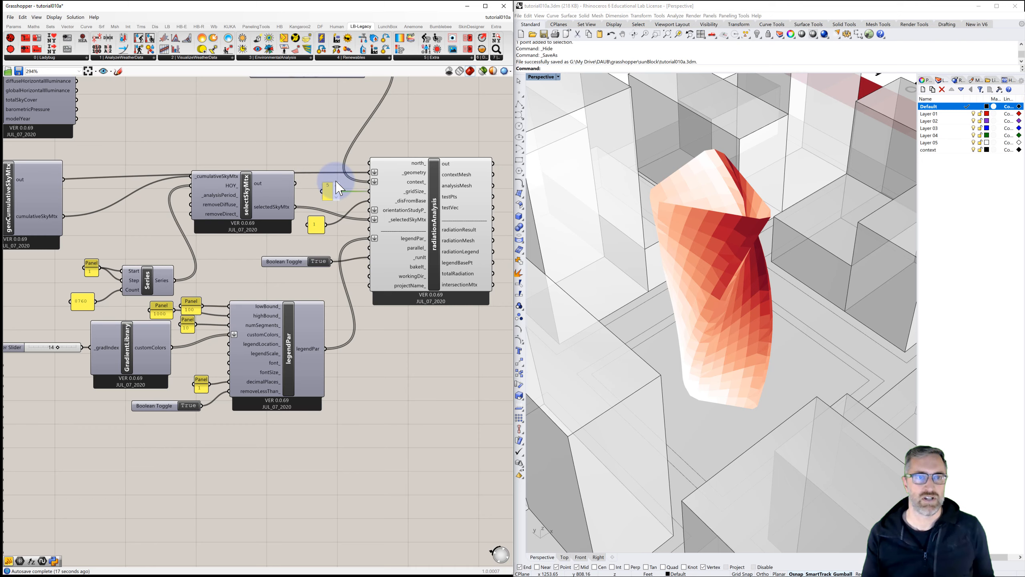
Step: Examine the updated radiation mesh on the tower and the legend
right_drag(675, 286, 701, 311)
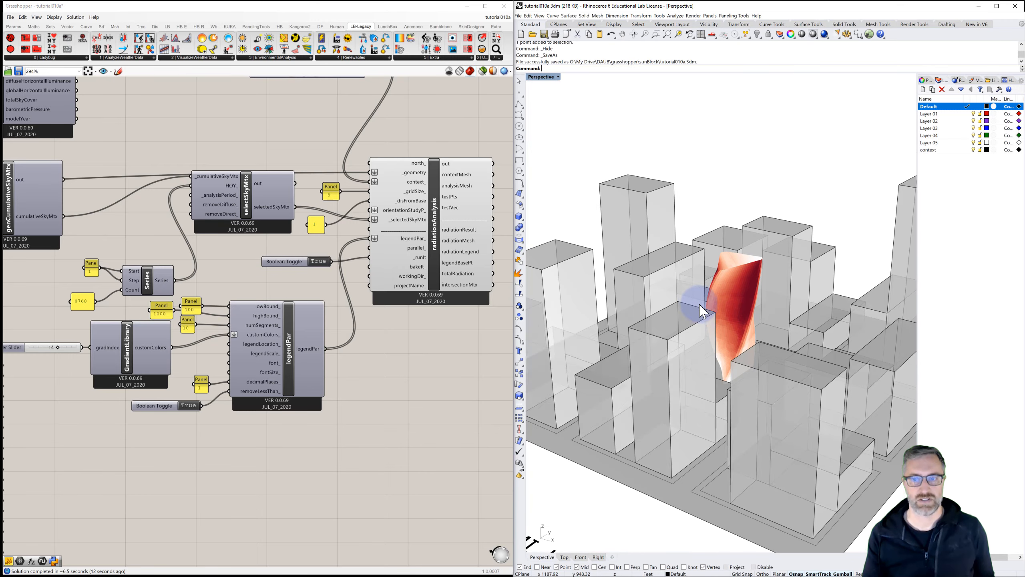
scroll(703, 312, down, 3)
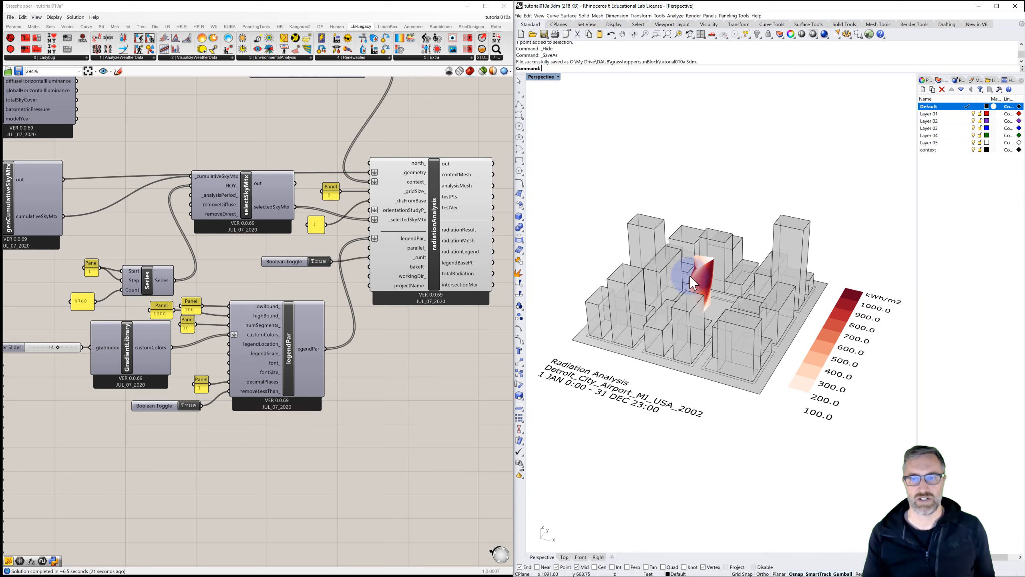
scroll(693, 283, up, 10)
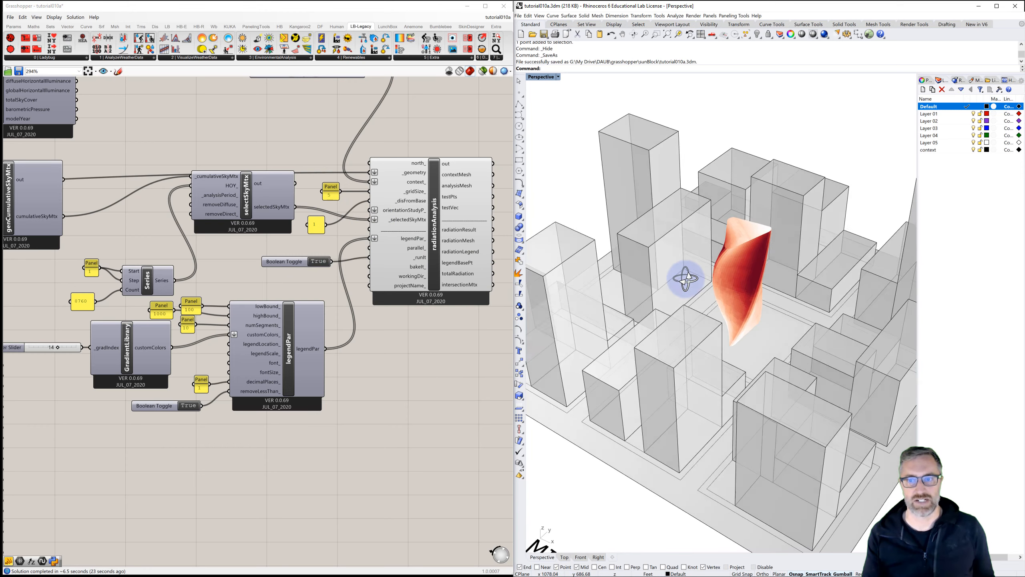
right_drag(685, 279, 705, 277)
scroll(705, 278, down, 2)
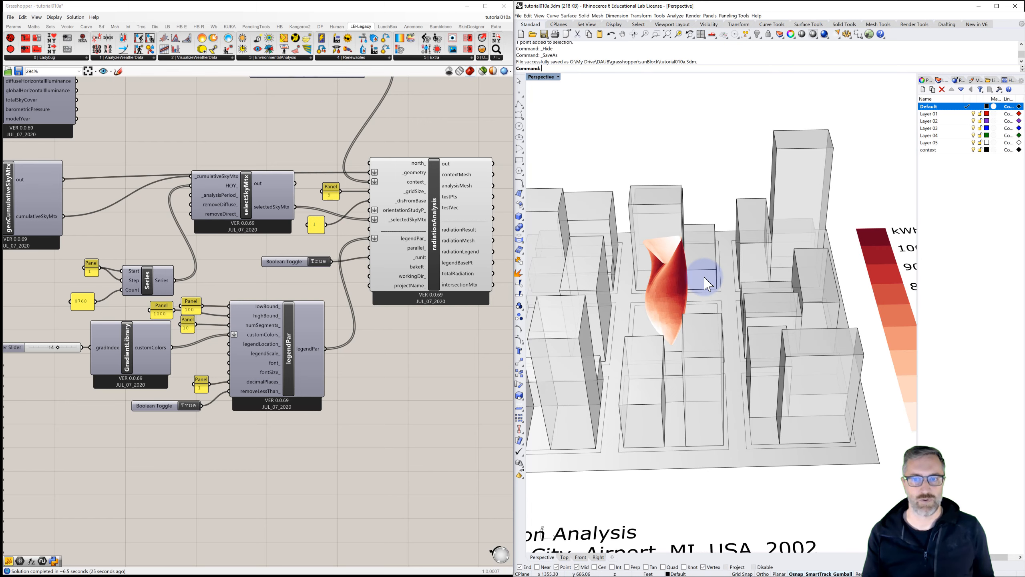
scroll(705, 282, down, 5)
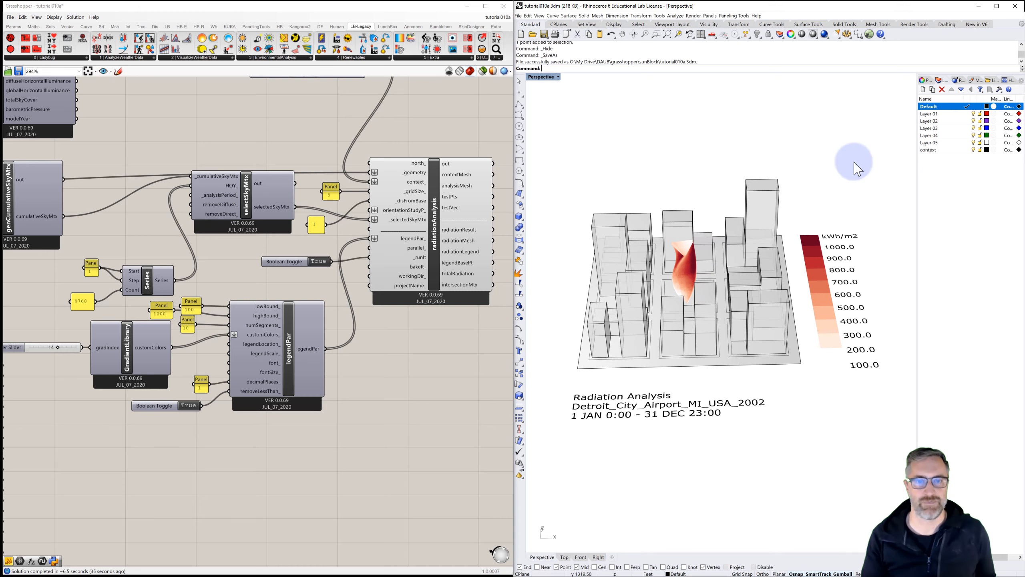
Step: Add a panel and connect it to the radiationAnalysis radiationResult output, enlarging it to show the values
click(463, 318)
right_drag(463, 318, 339, 325)
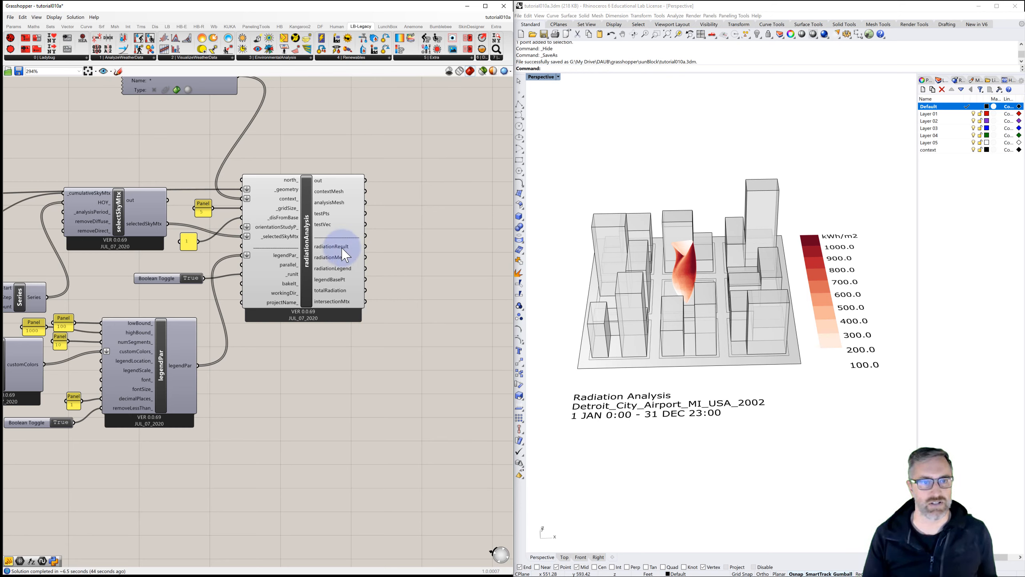
double_click(405, 245)
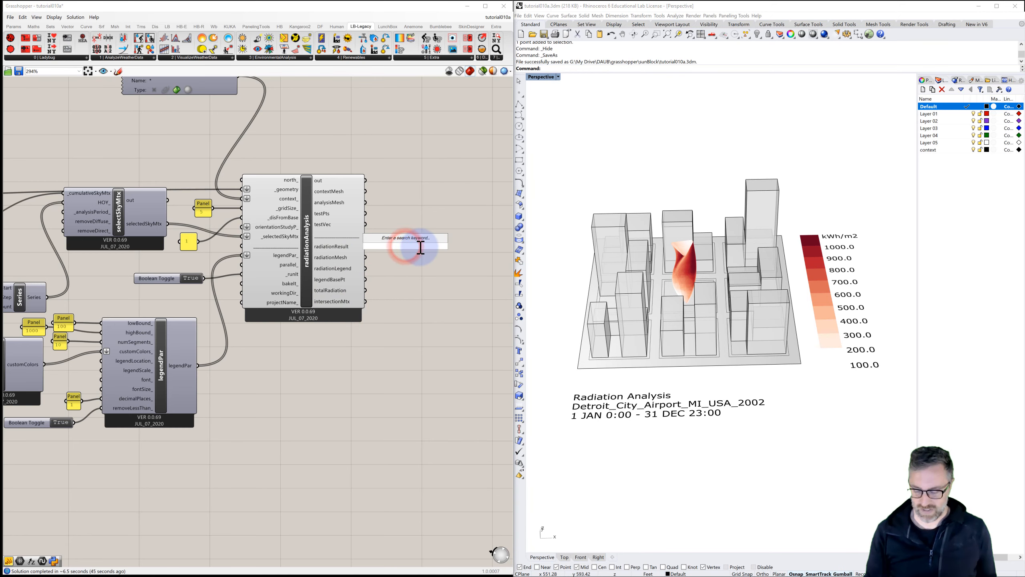
text(//)
key(Return)
drag(408, 225, 459, 202)
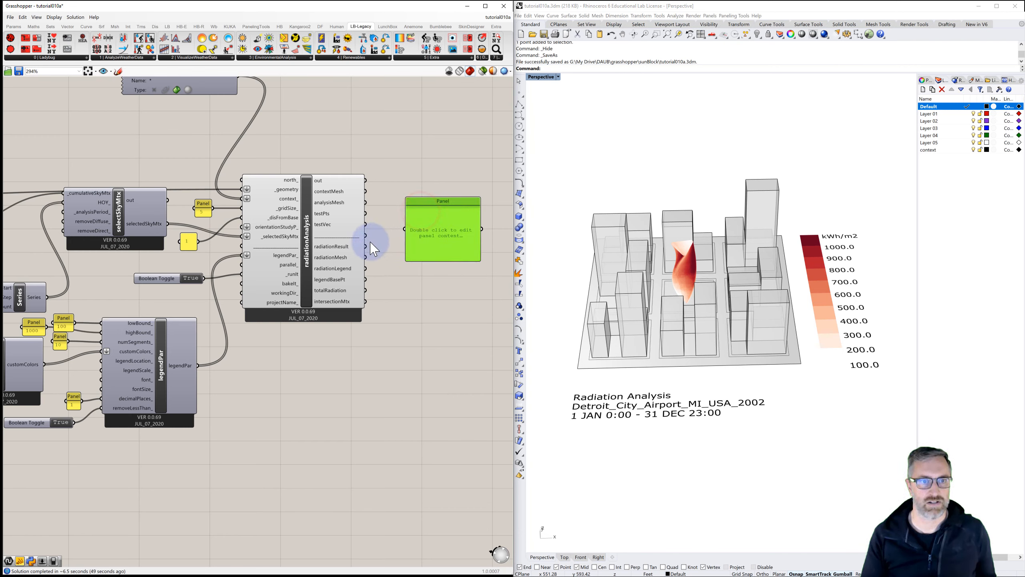
drag(365, 246, 405, 228)
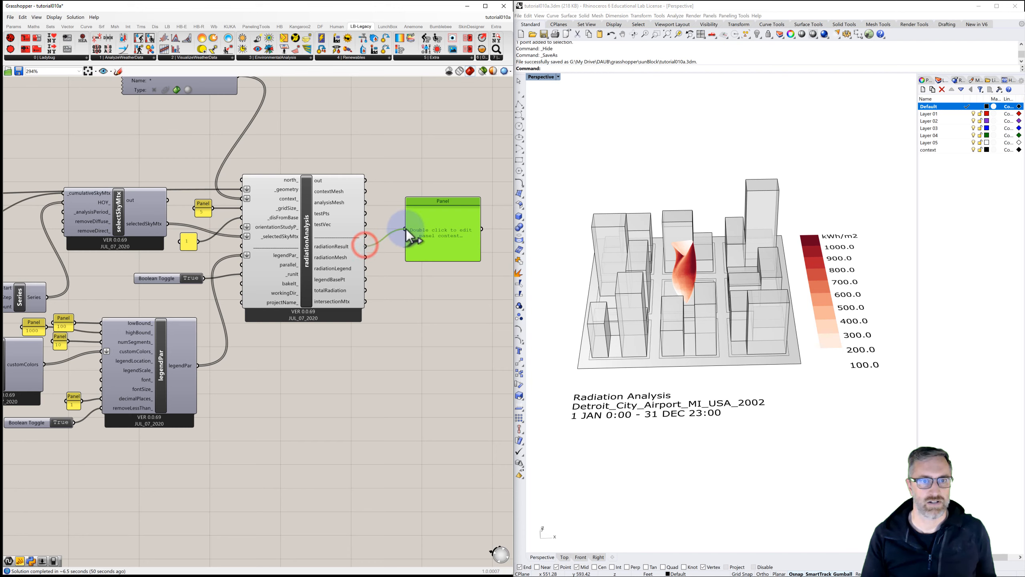
drag(430, 261, 443, 436)
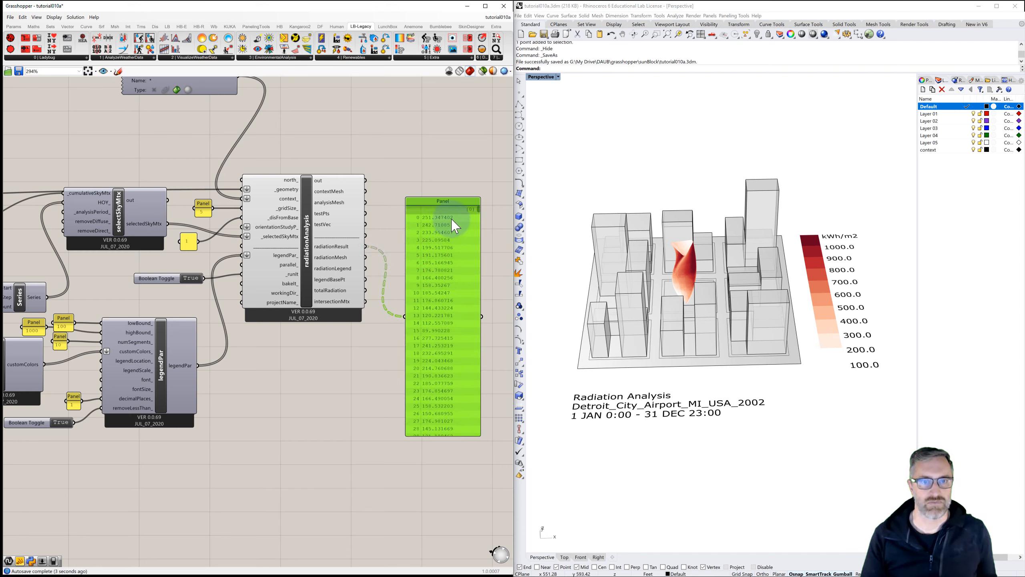
drag(479, 209, 376, 258)
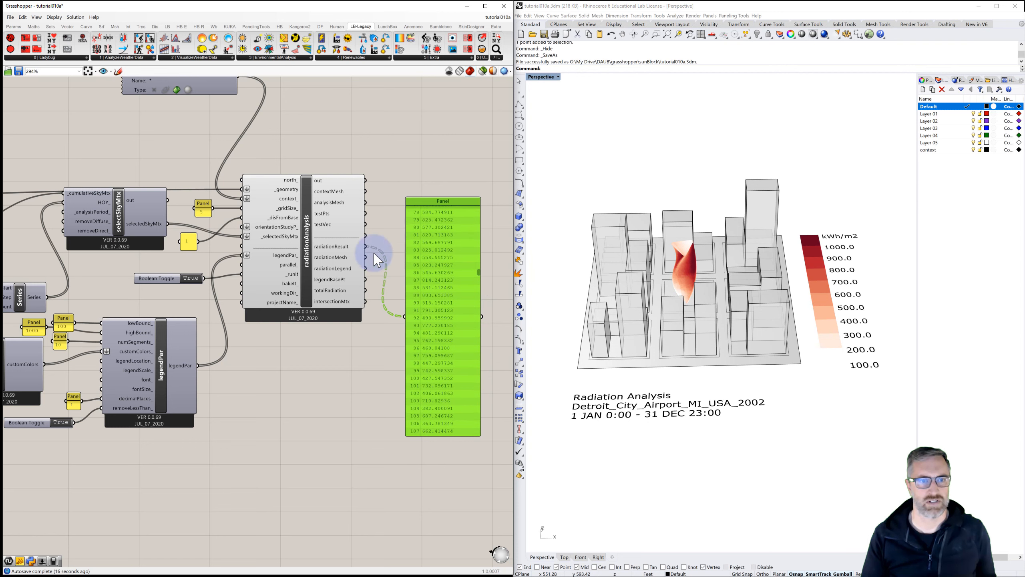
Step: Flatten the radiationResult output and scroll through the listed radiation values
right_click(333, 248)
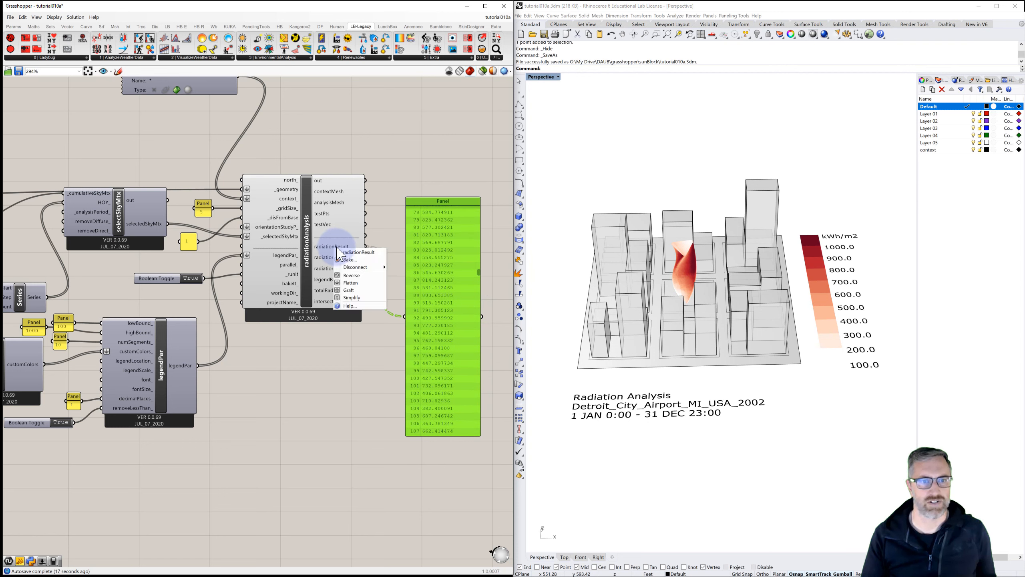
click(357, 284)
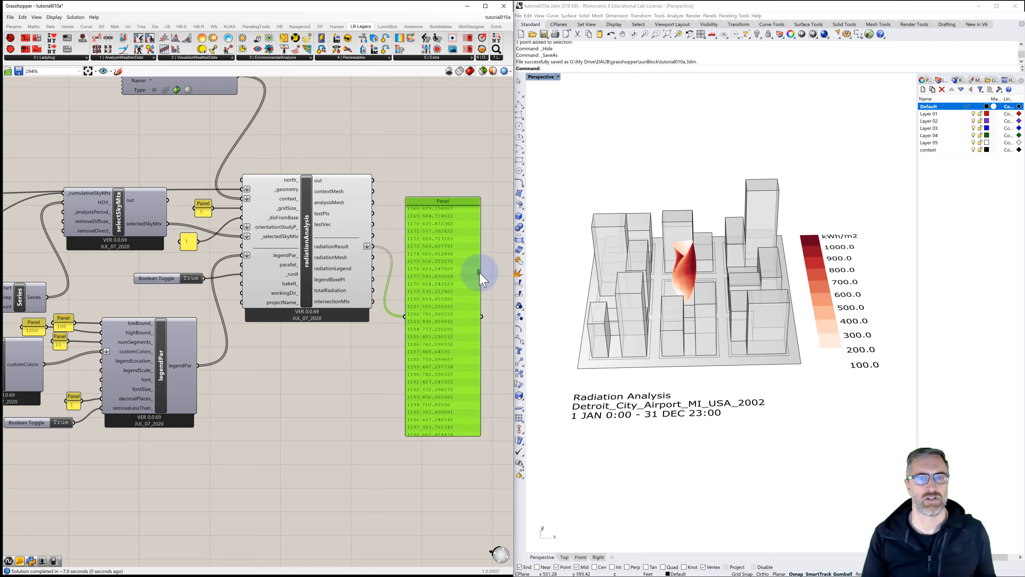
drag(479, 274, 490, 460)
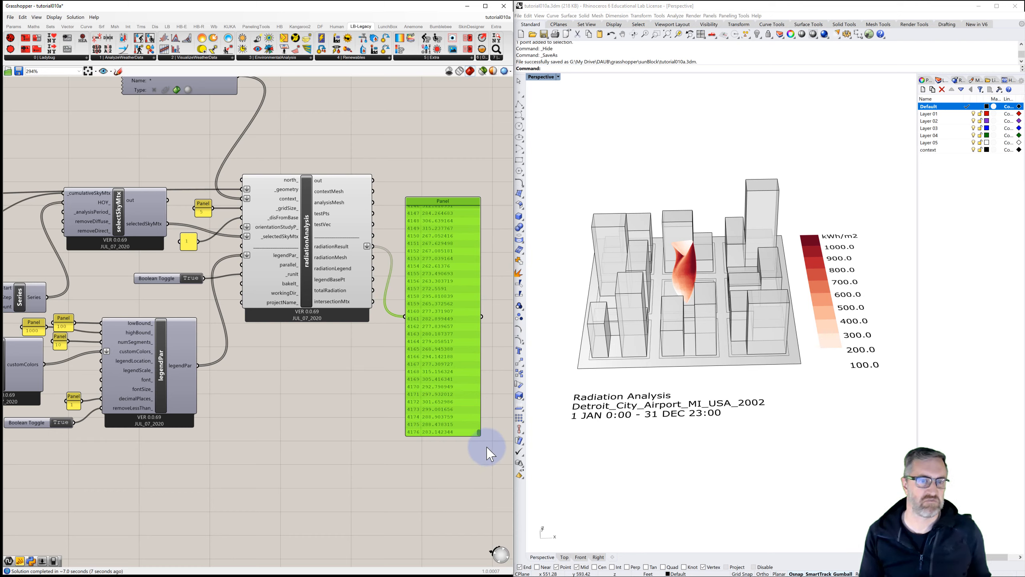
drag(487, 448, 479, 207)
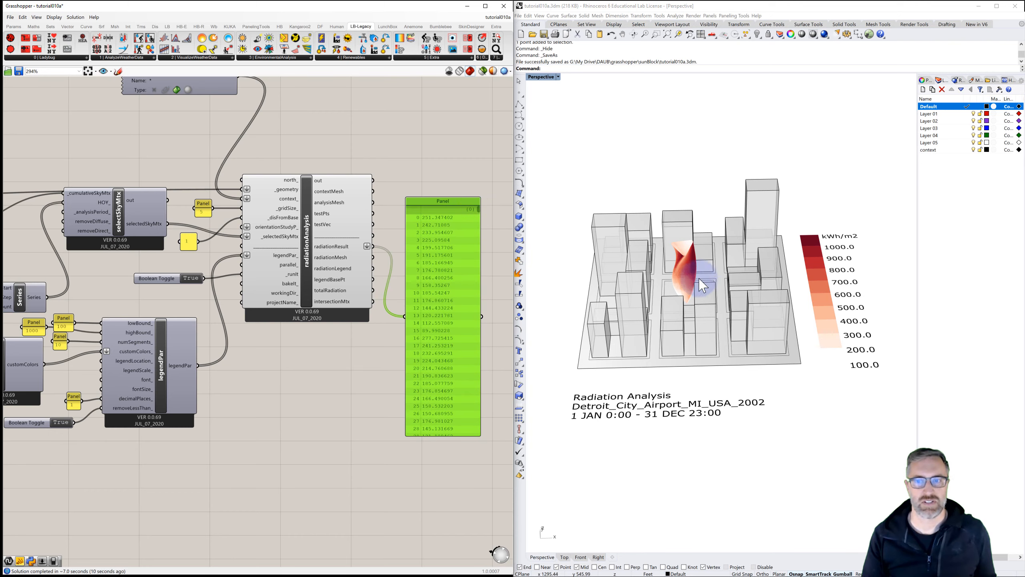
Step: Review the tower mesh and the end of the radiation values list
right_drag(721, 282, 781, 284)
scroll(727, 267, up, 5)
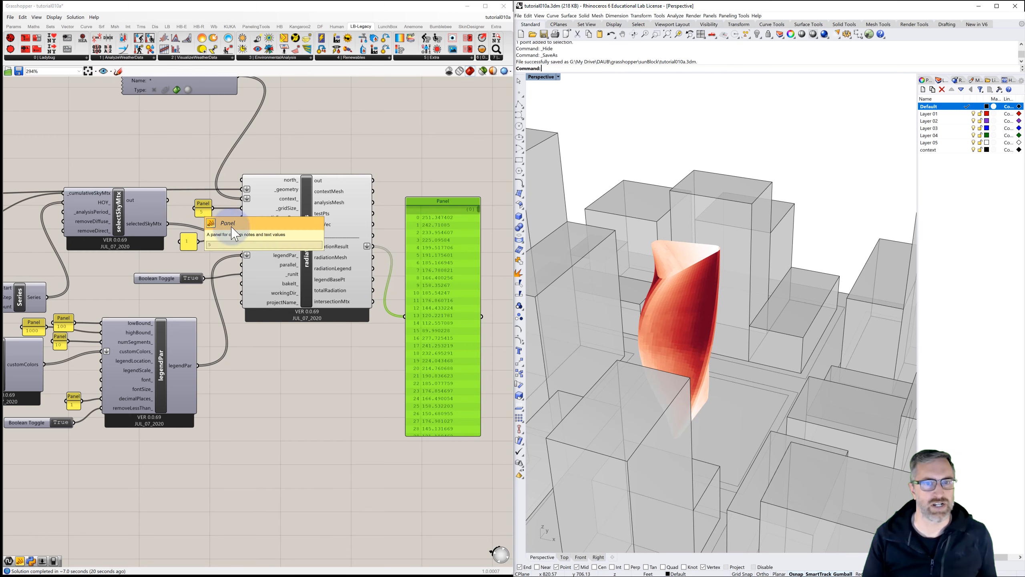
drag(479, 209, 492, 446)
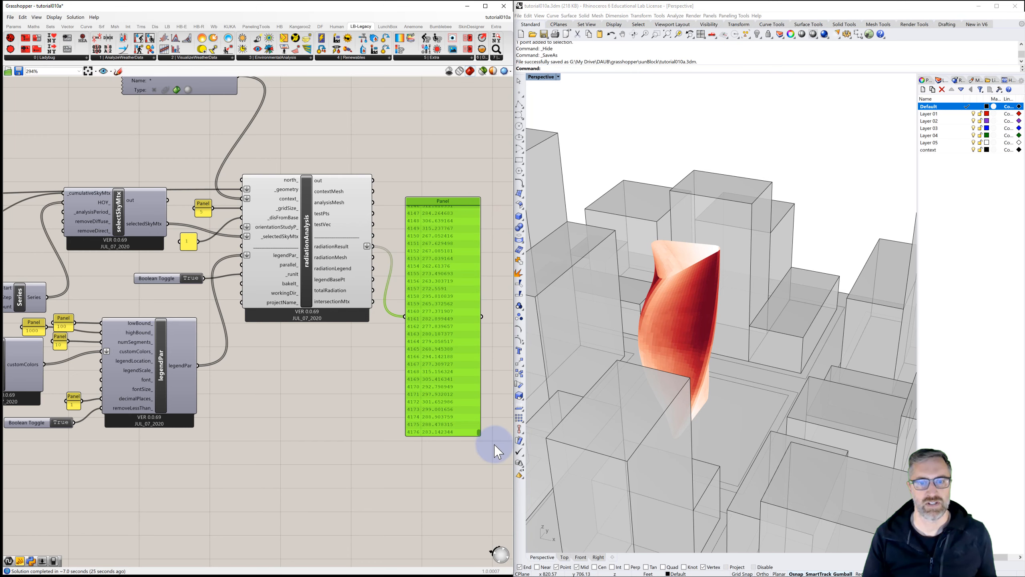
click(202, 213)
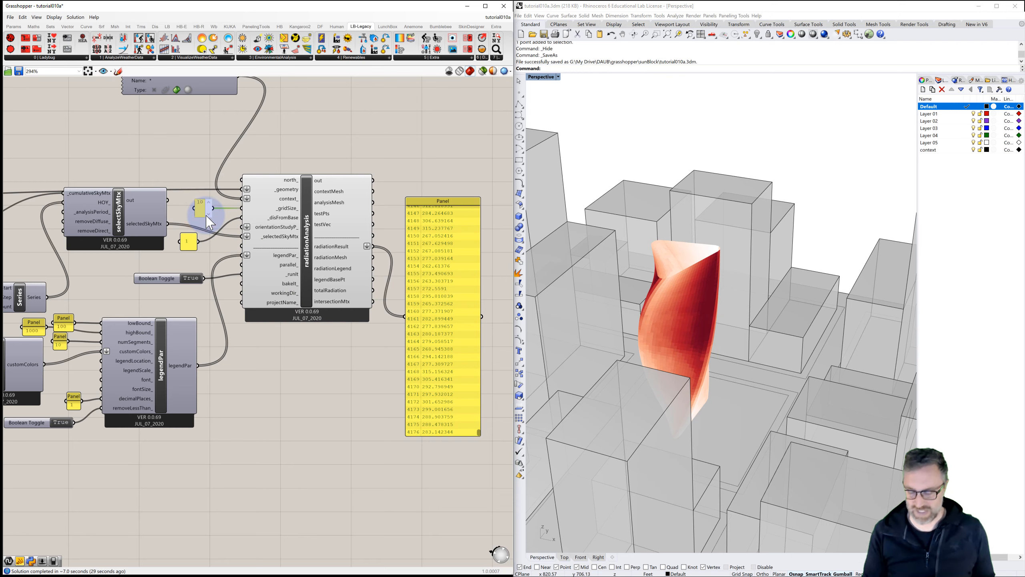
Step: Commit the grid size panel value of 10 and review the refreshed radiation values and tower mesh
click(194, 156)
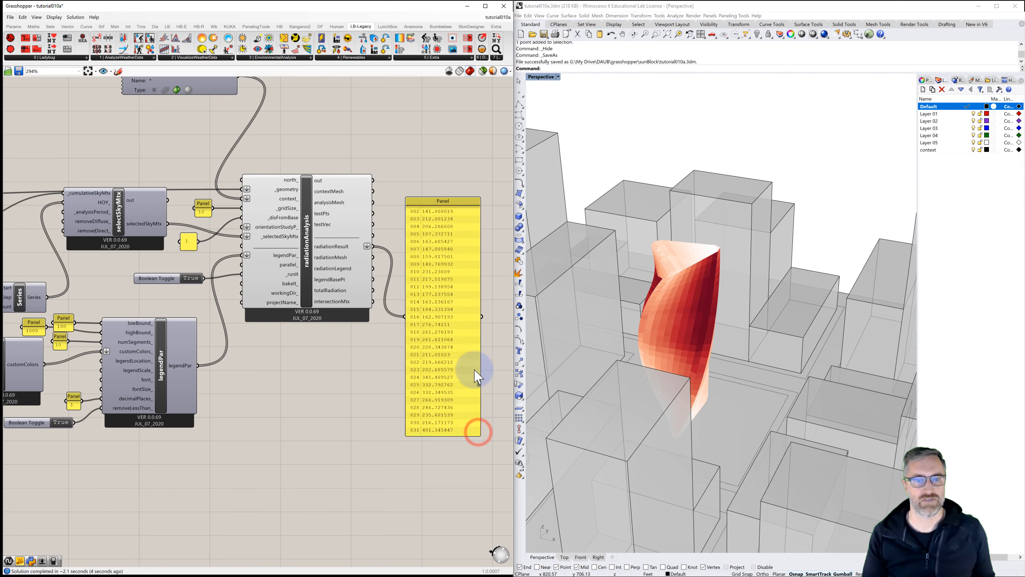
drag(477, 429, 478, 202)
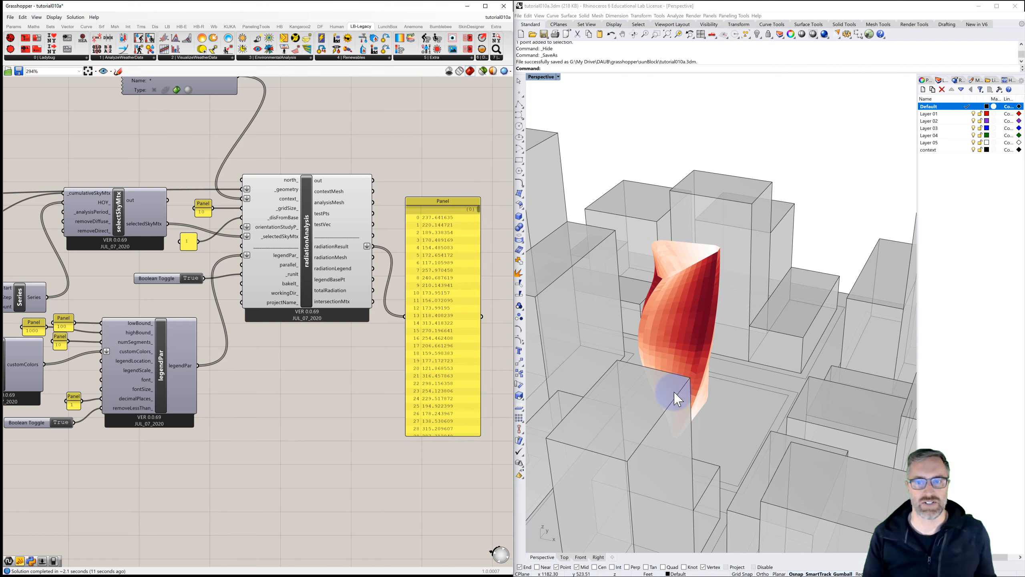
click(644, 320)
right_drag(645, 319, 648, 318)
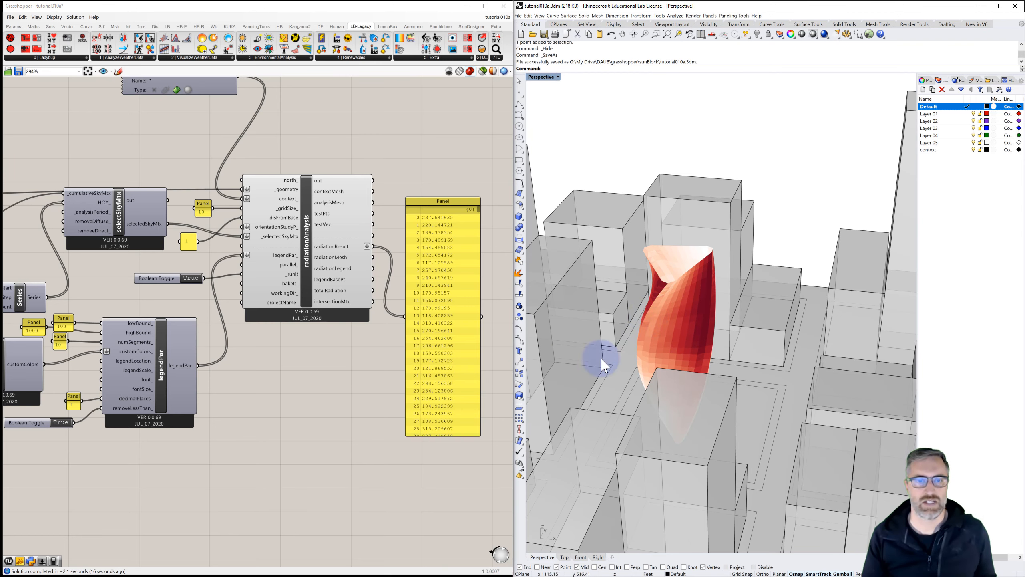
Step: Add an Average component and connect the radiationAnalysis radiationResult output to its input
right_drag(469, 362, 348, 354)
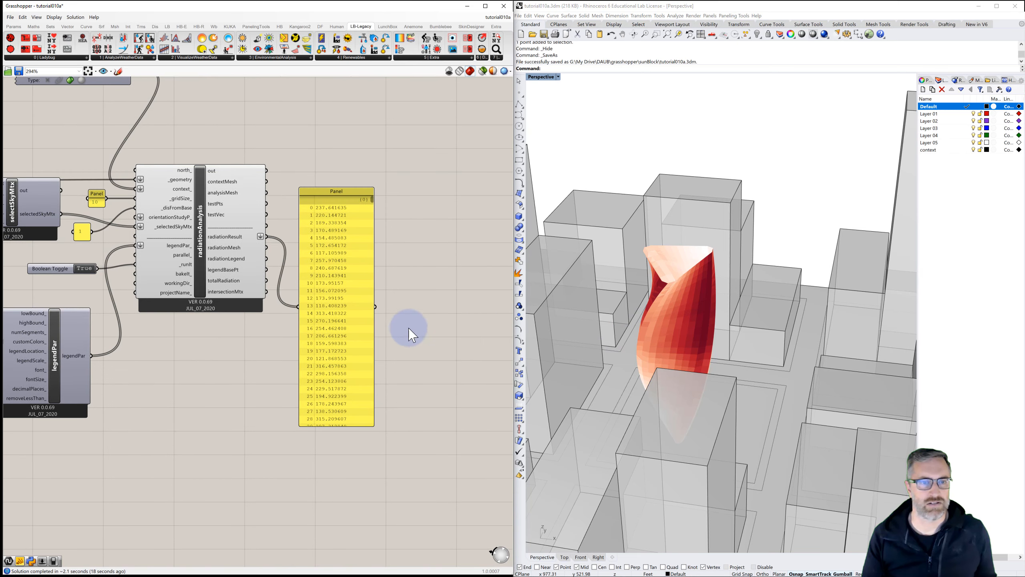
double_click(423, 299)
text(avr)
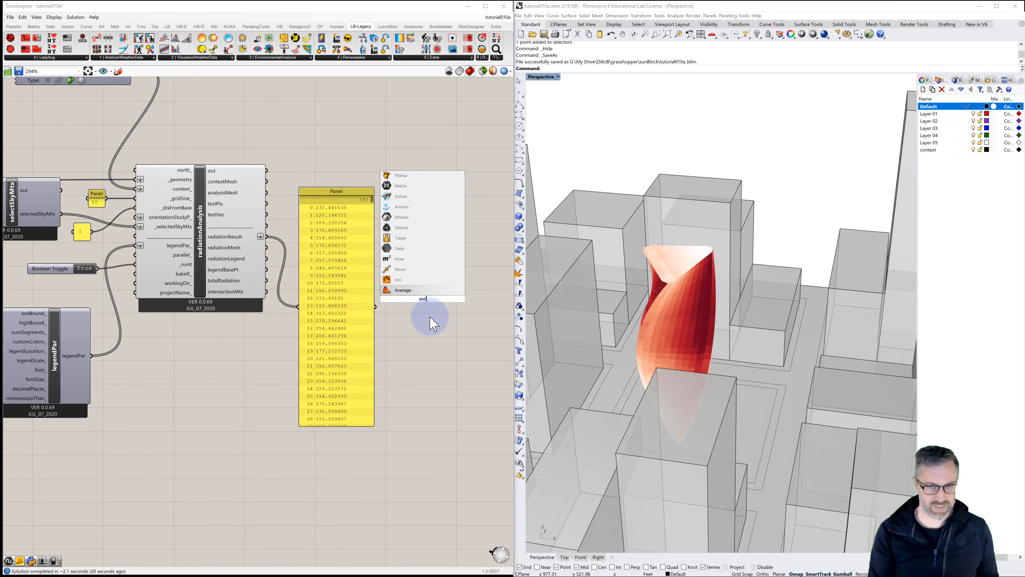
click(404, 290)
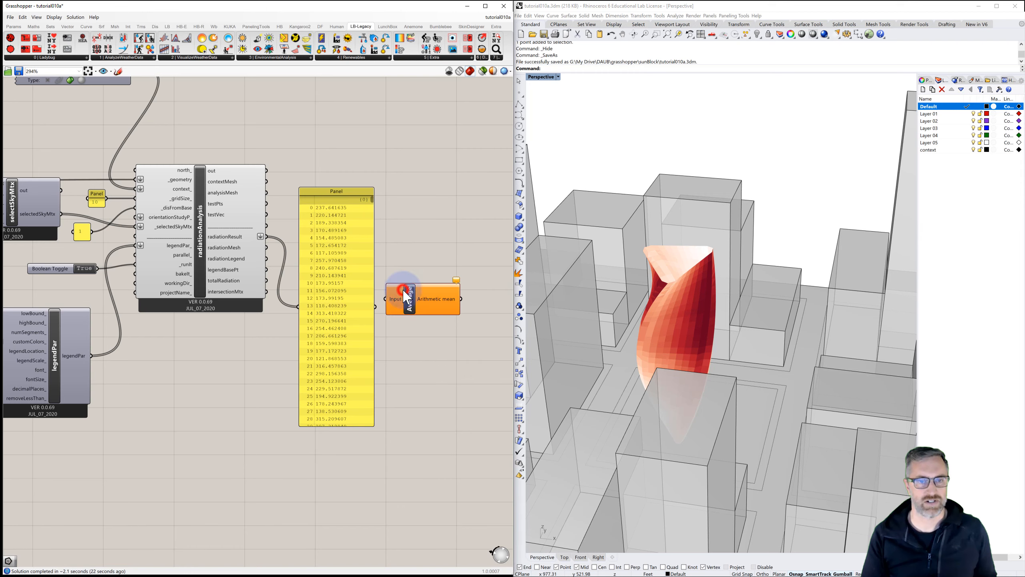
drag(419, 306, 427, 299)
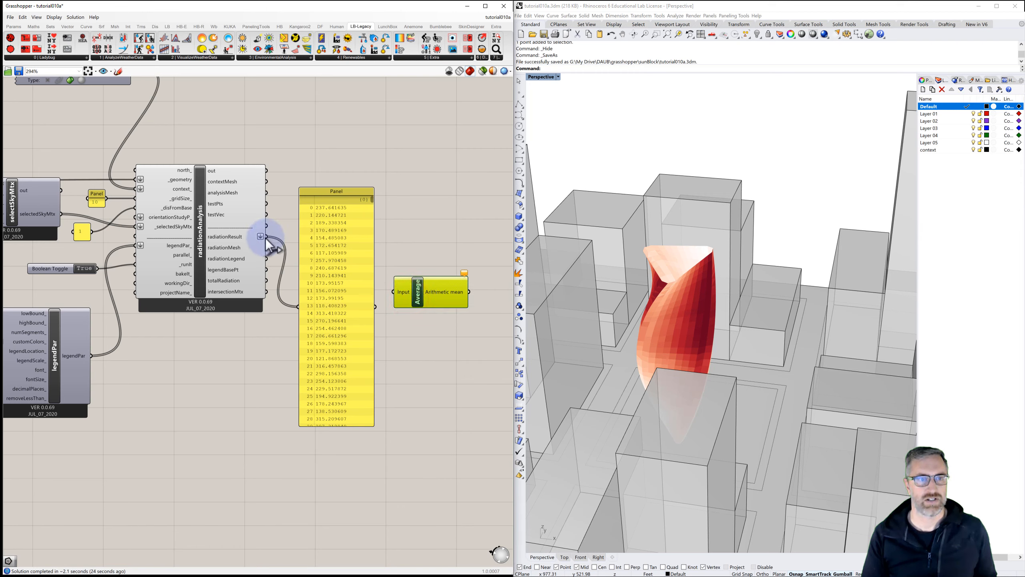
drag(266, 238, 394, 291)
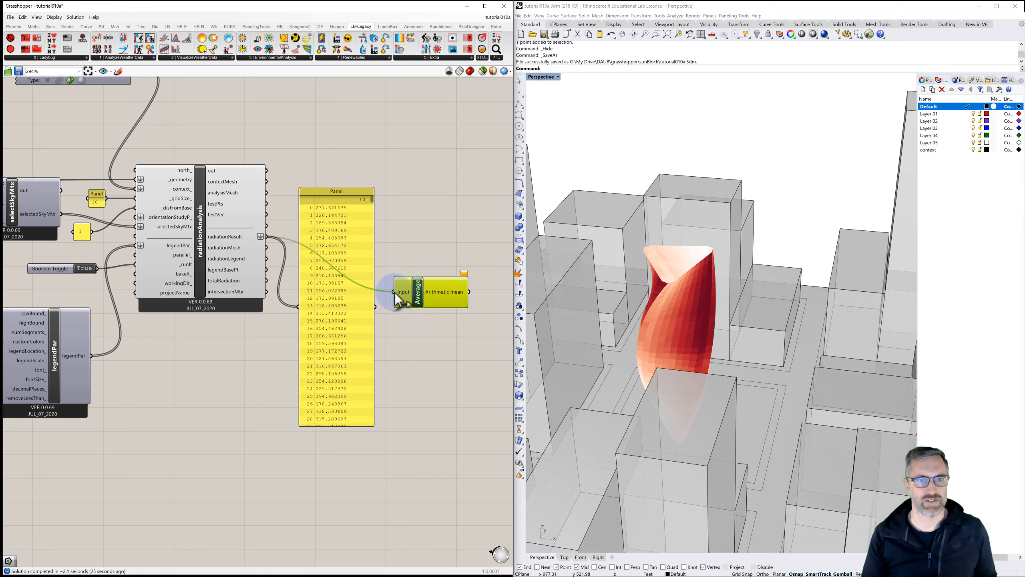
Step: Attach a panel to the Average output to display the mean radiation value
right_drag(470, 292, 409, 281)
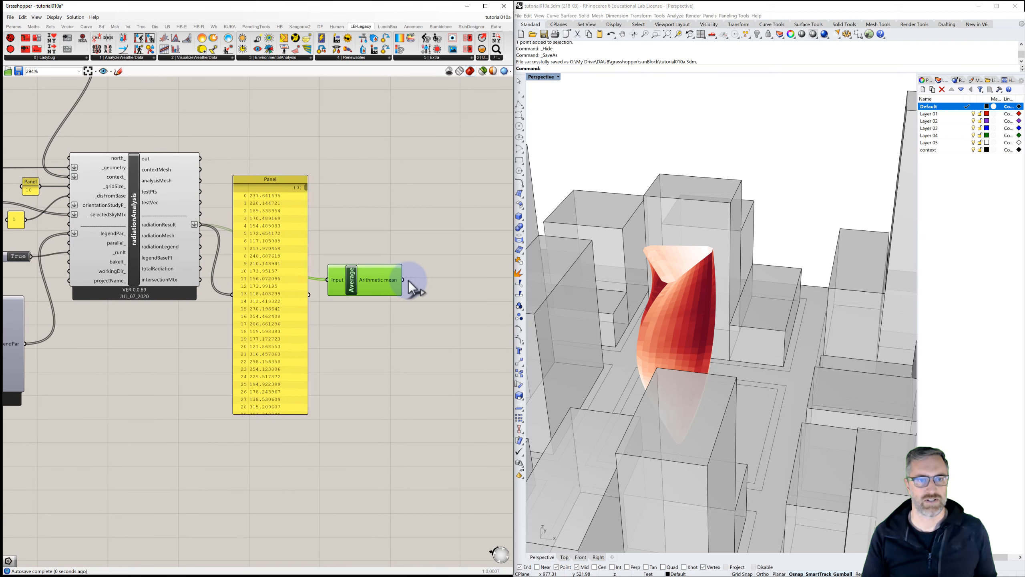
double_click(428, 283)
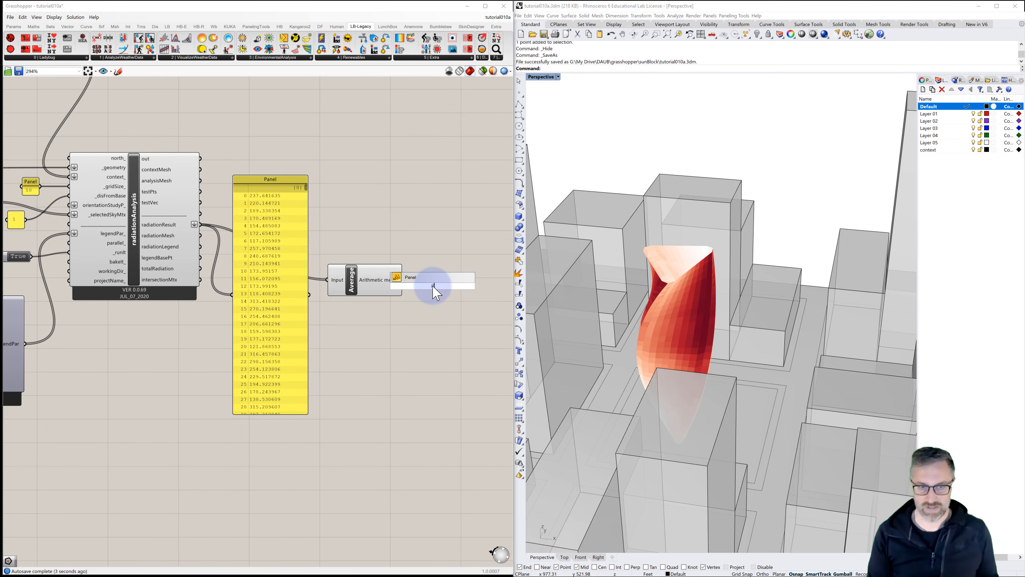
key(Return)
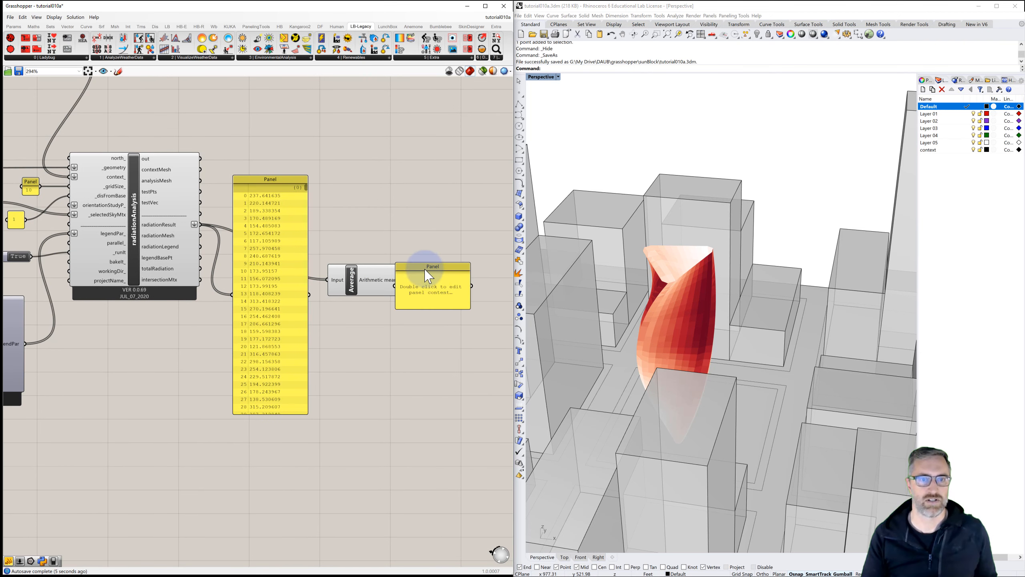
mouse_move(423, 275)
mouse_down()
mouse_move(458, 270)
mouse_move(414, 280)
mouse_move(429, 281)
mouse_up()
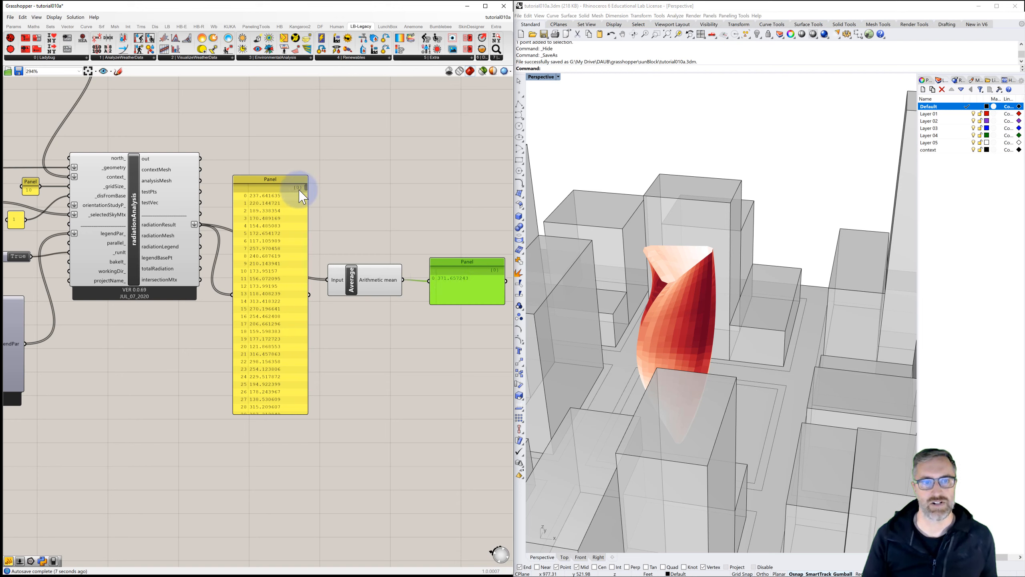
mouse_move(306, 189)
mouse_down()
mouse_move(297, 309)
mouse_move(313, 424)
mouse_move(323, 360)
mouse_move(314, 171)
mouse_up()
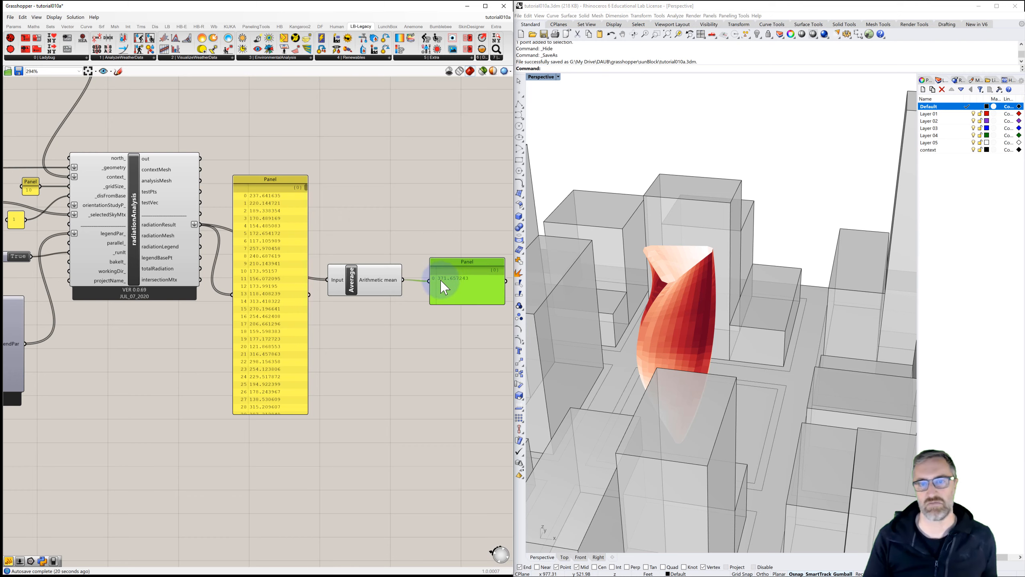
Step: Set the third section's rotation angle slider to -14 and check the tower's radiation mesh
scroll(678, 321, down, 6)
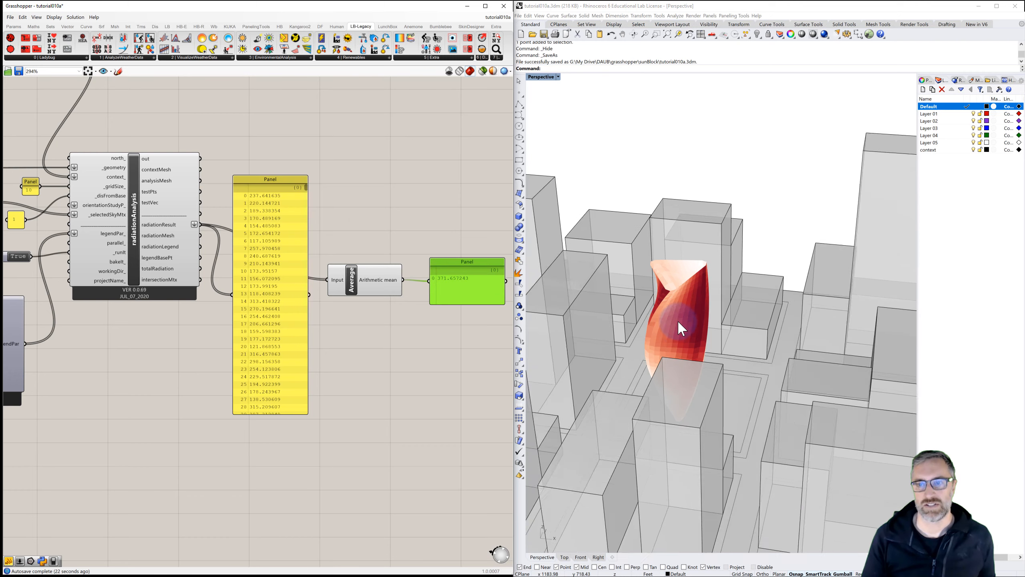
right_drag(682, 340, 730, 403)
scroll(732, 410, up, 5)
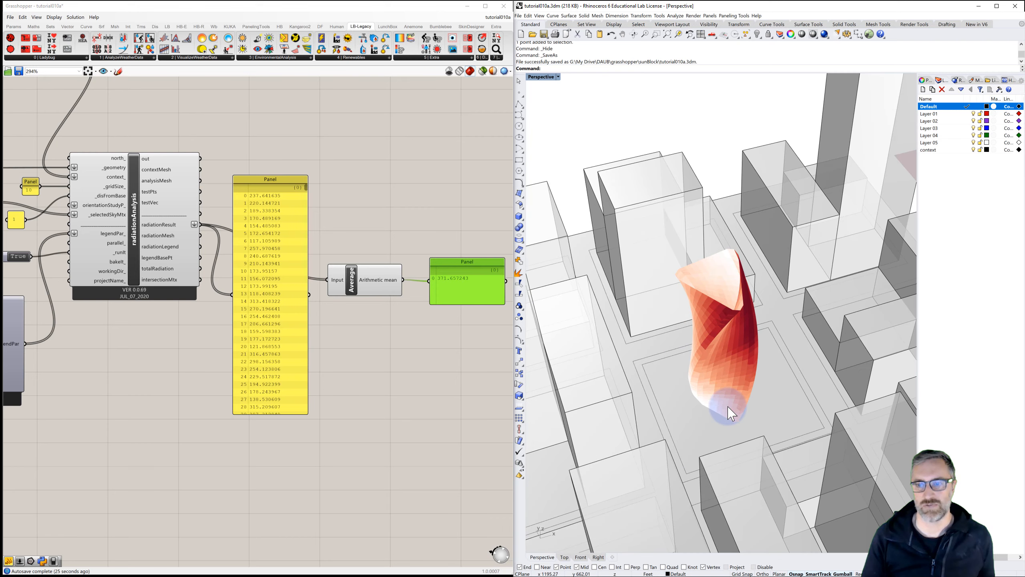
scroll(357, 340, down, 3)
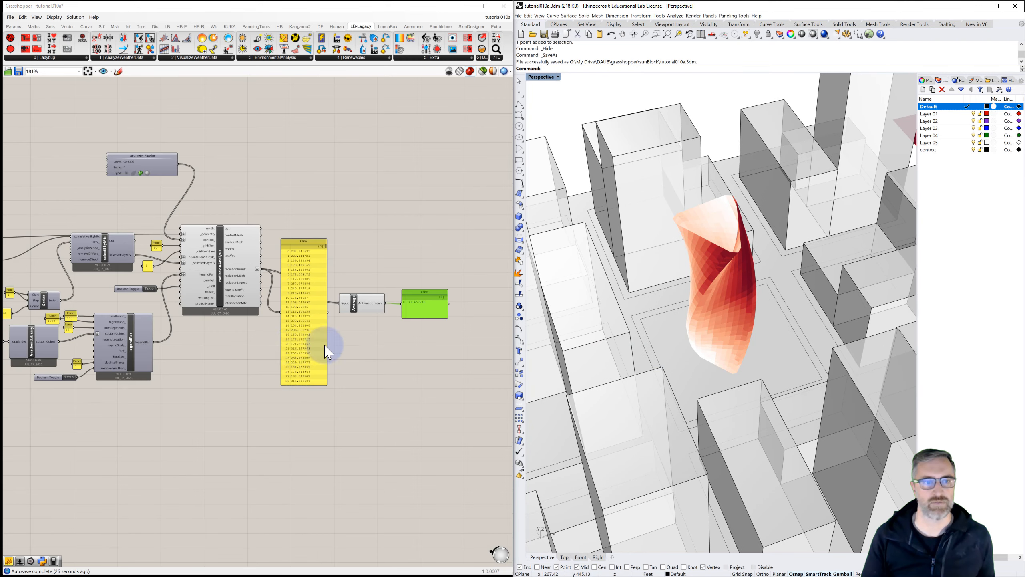
right_drag(178, 349, 393, 321)
right_drag(238, 335, 432, 358)
mouse_move(238, 317)
right_down()
mouse_move(422, 315)
mouse_move(285, 323)
mouse_move(300, 316)
right_up()
scroll(179, 275, up, 1)
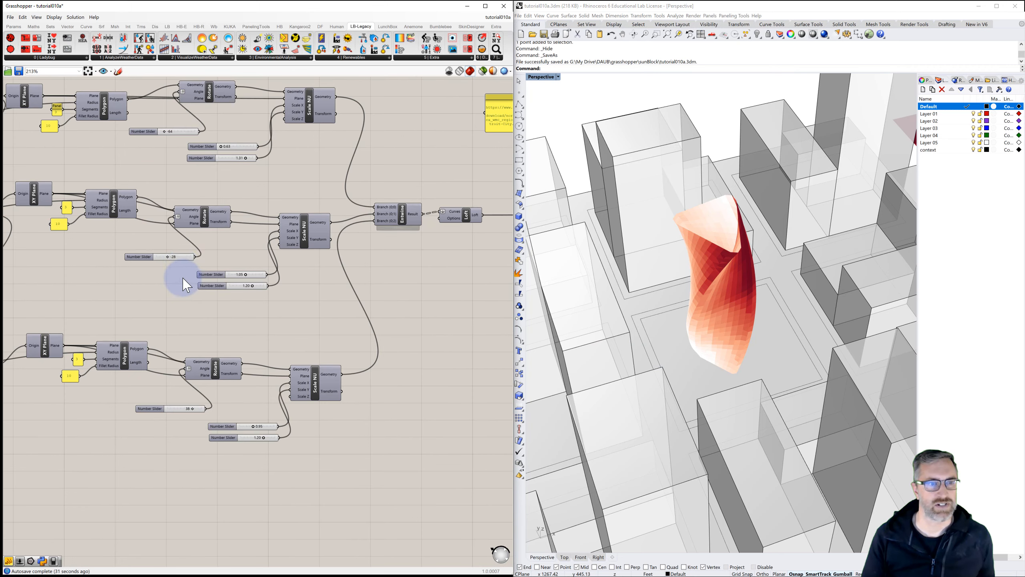
scroll(178, 262, up, 2)
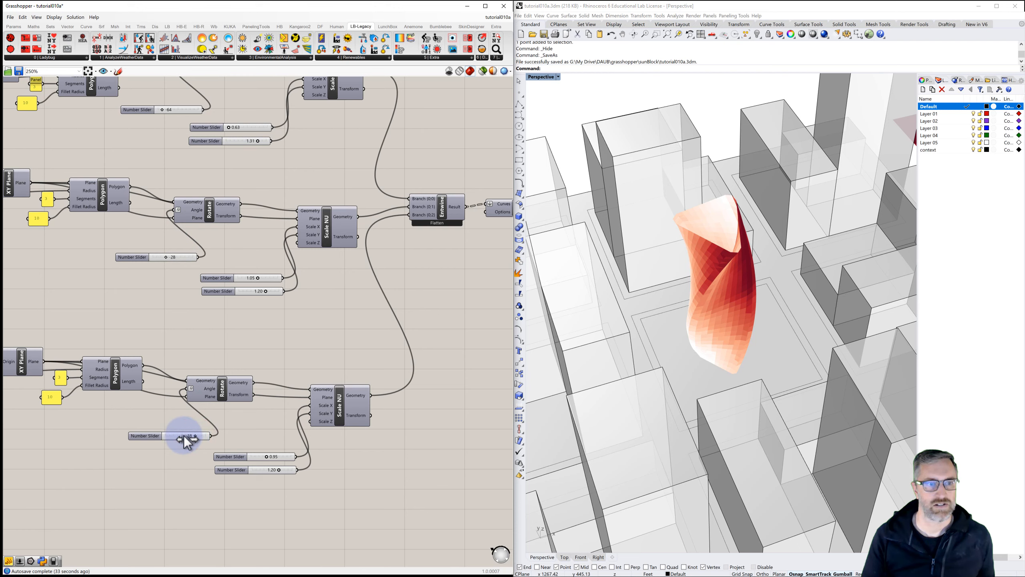
drag(183, 440, 185, 451)
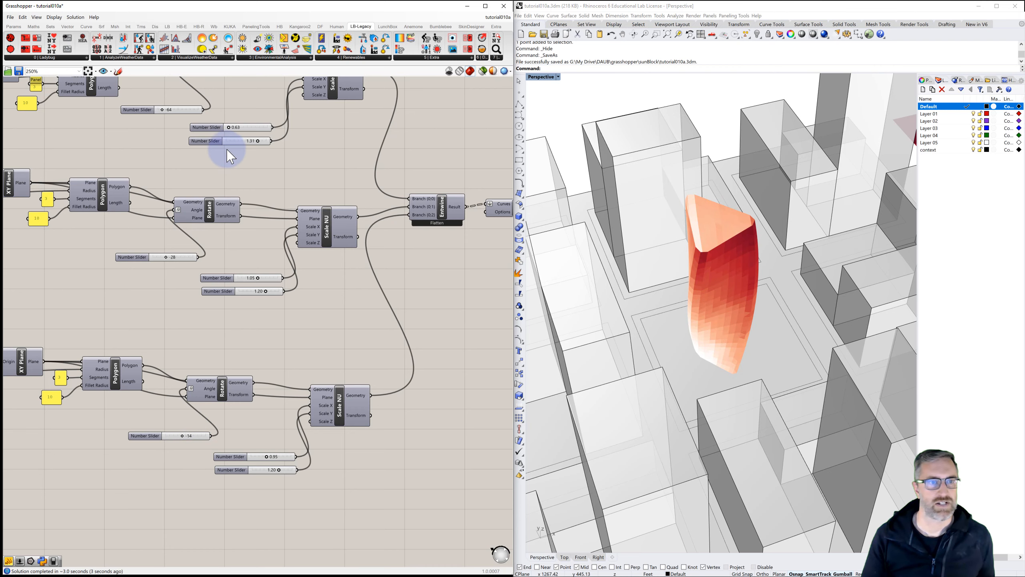
Step: Set the first section's rotation angle slider to 74 while watching the mean radiation panel
right_drag(247, 175, 264, 256)
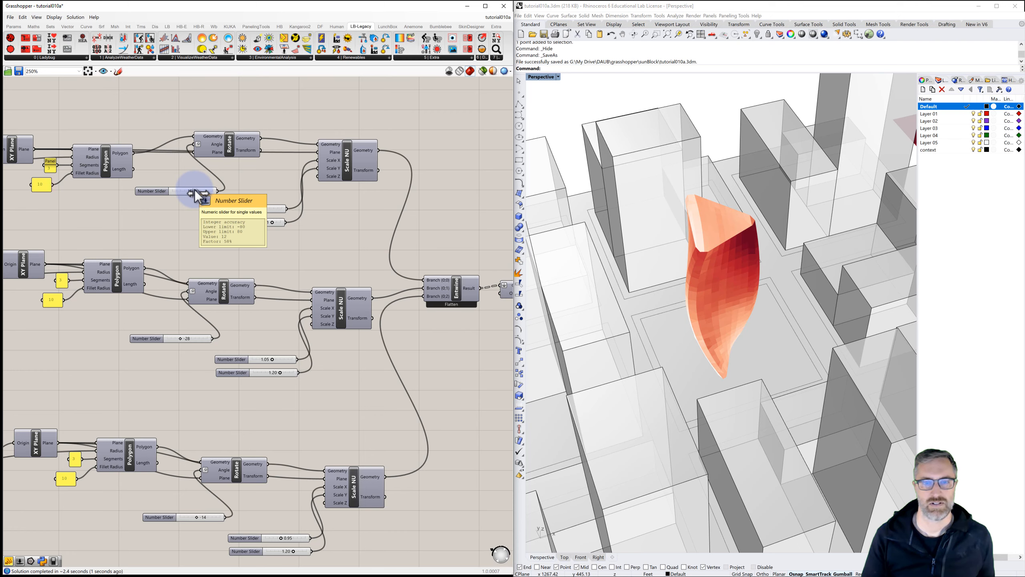
drag(194, 189, 238, 197)
scroll(238, 198, down, 5)
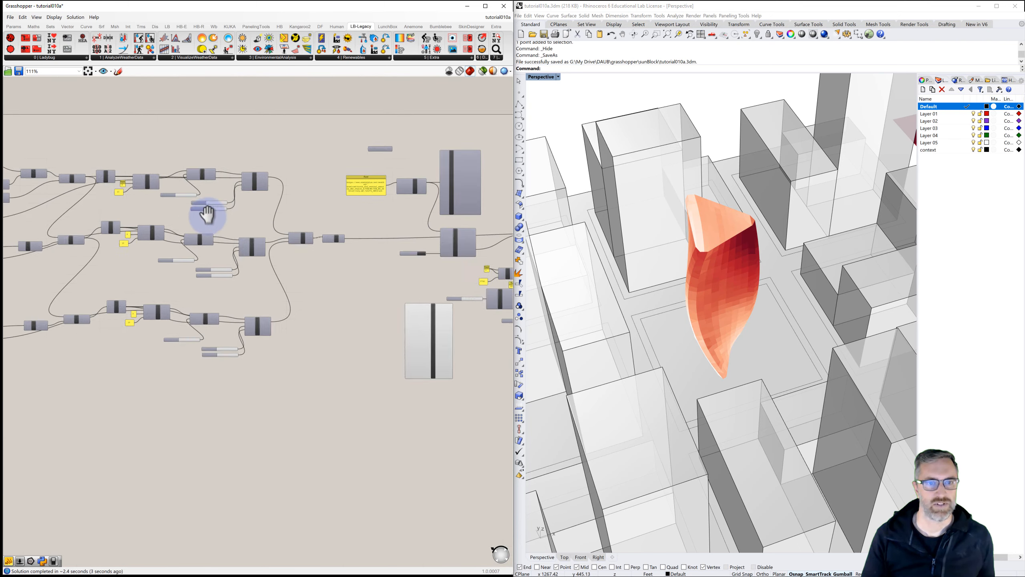
right_drag(350, 230, 287, 219)
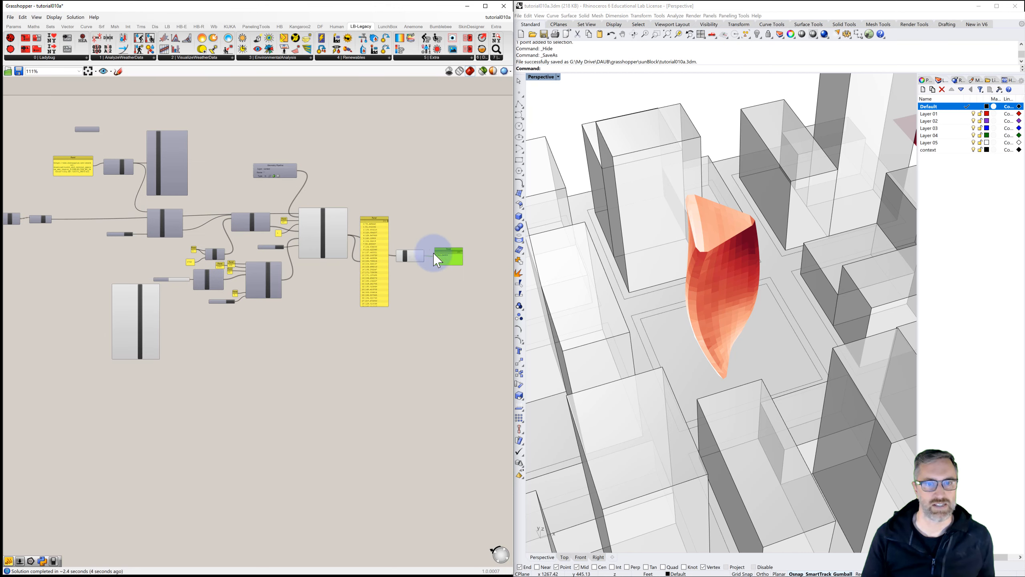
drag(449, 256, 186, 195)
scroll(187, 193, up, 6)
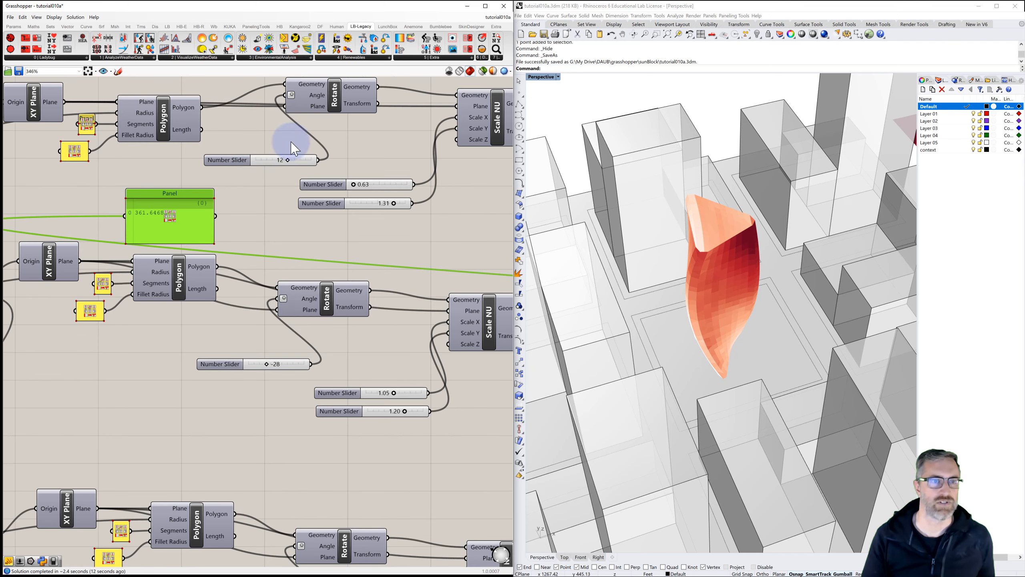
right_drag(275, 171, 262, 178)
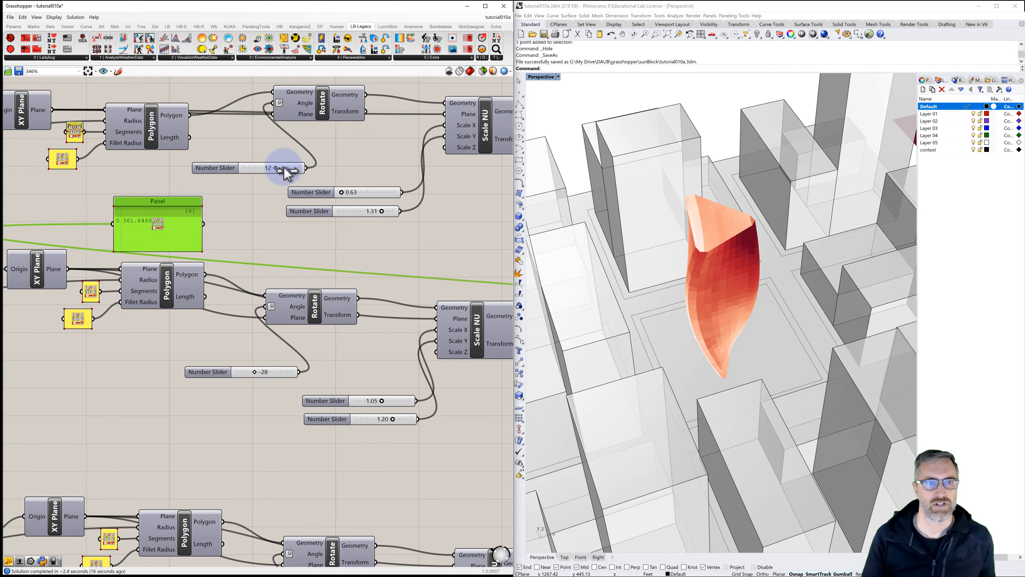
drag(286, 173, 287, 172)
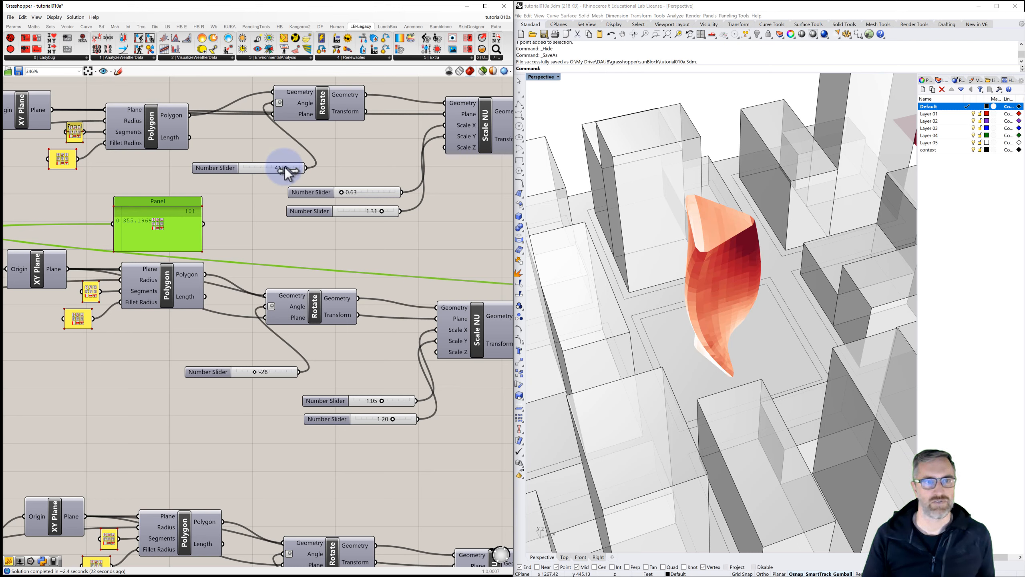
drag(285, 167, 297, 167)
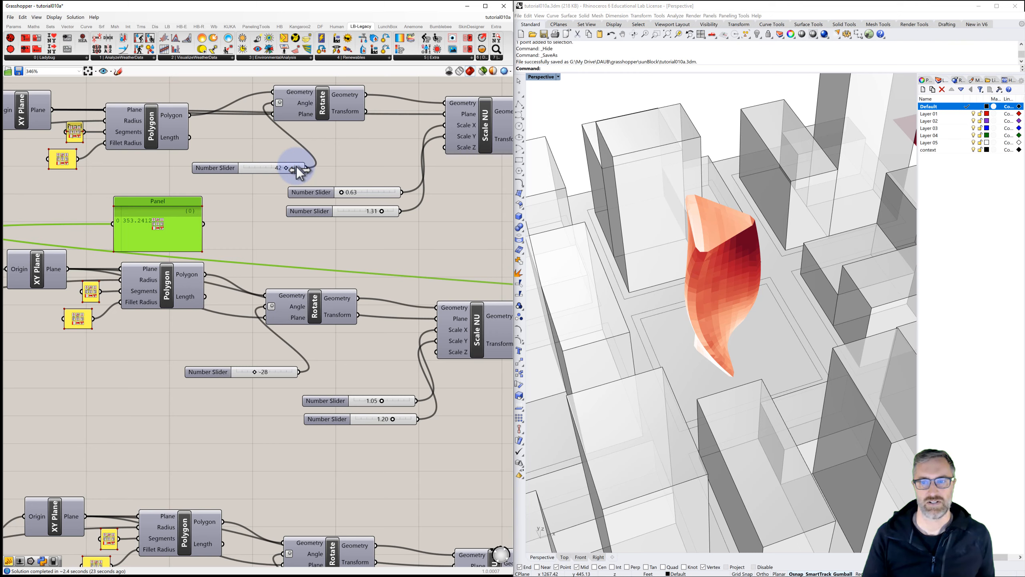
drag(299, 172, 298, 168)
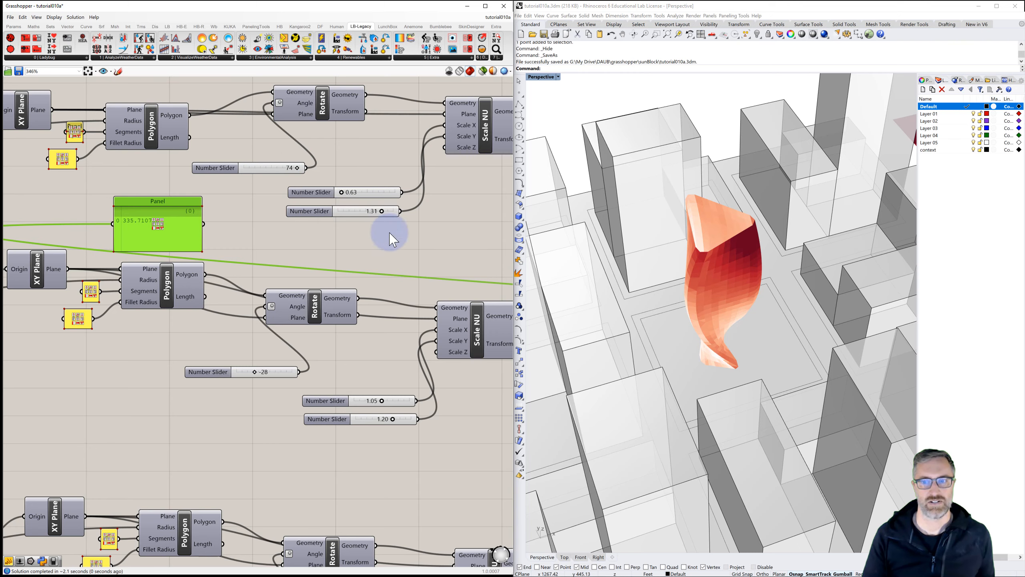
Step: Set the third section's rotation angle slider to 48 while watching the mean radiation panel
right_drag(613, 330, 666, 330)
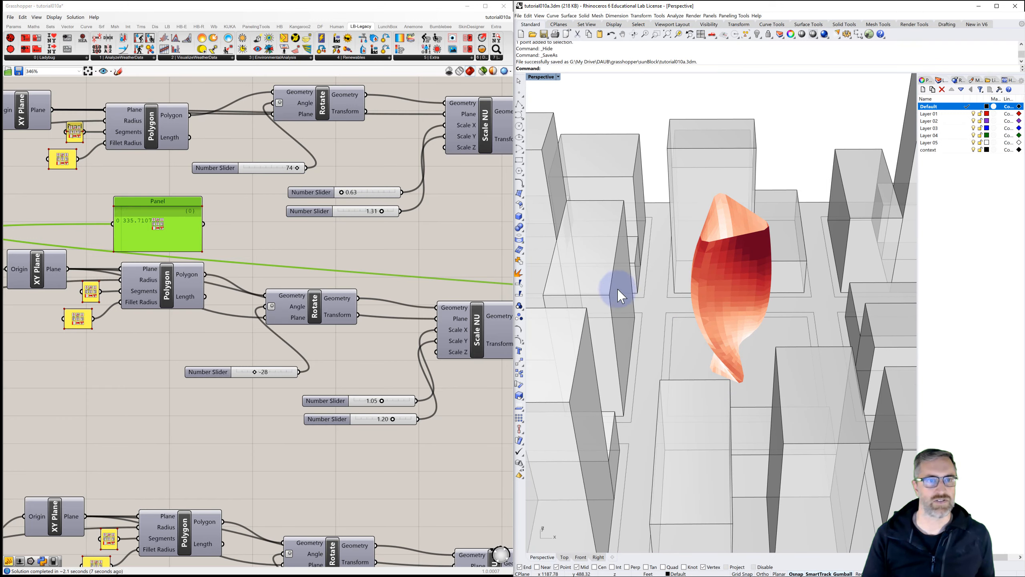
right_drag(458, 321, 436, 307)
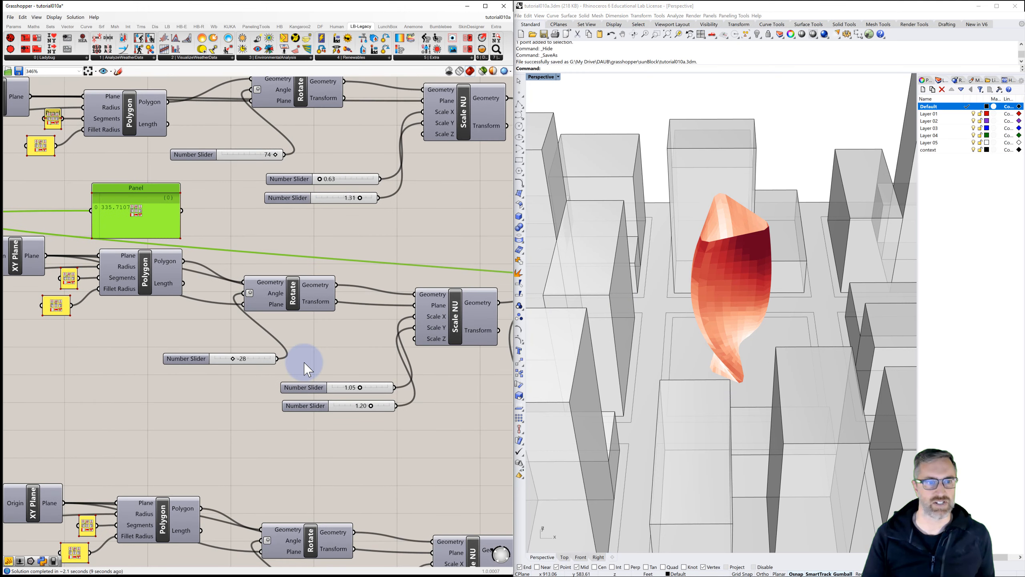
right_drag(240, 400, 259, 359)
scroll(267, 452, down, 1)
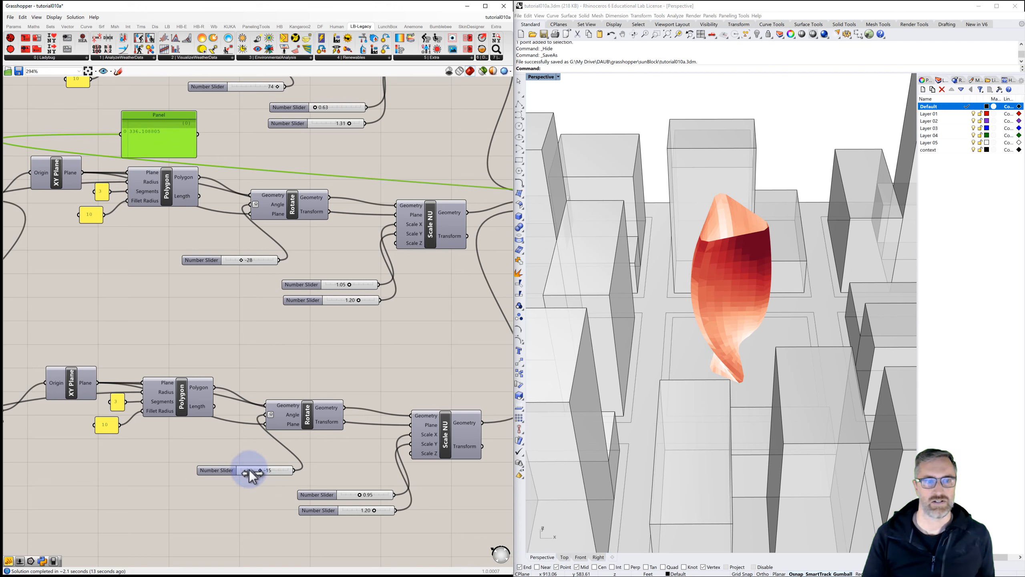
drag(249, 470, 249, 470)
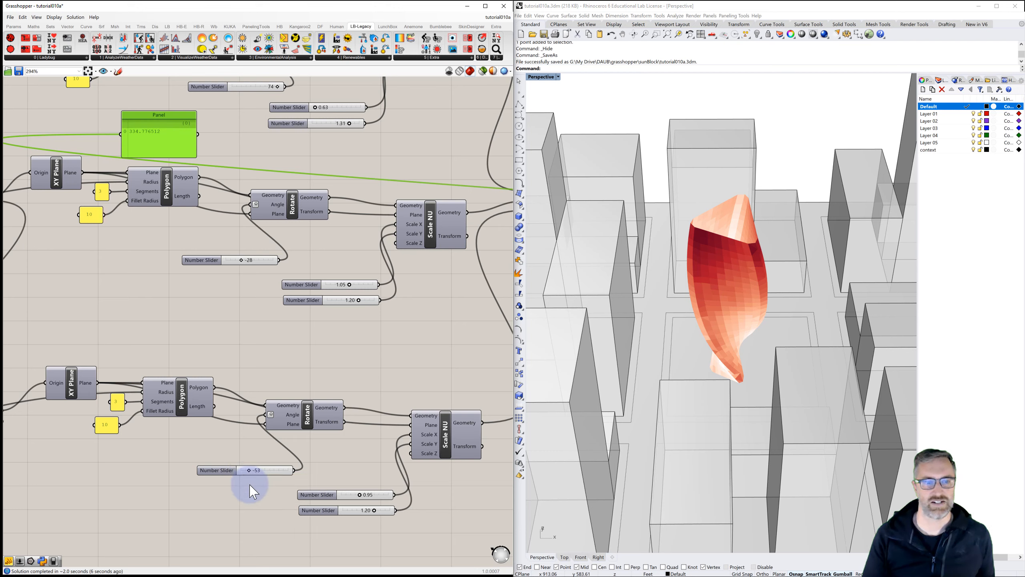
drag(249, 470, 247, 478)
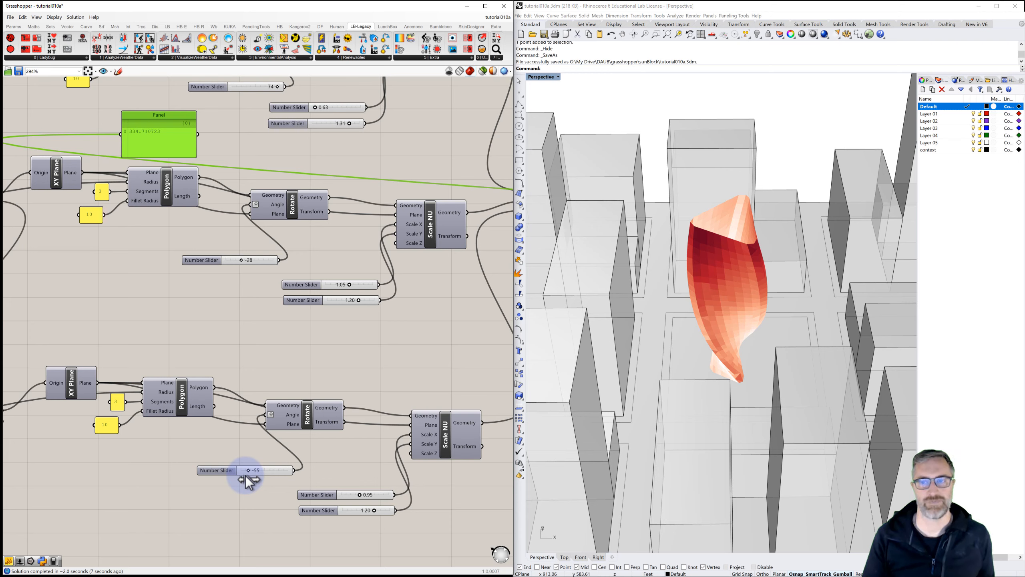
drag(250, 481, 268, 470)
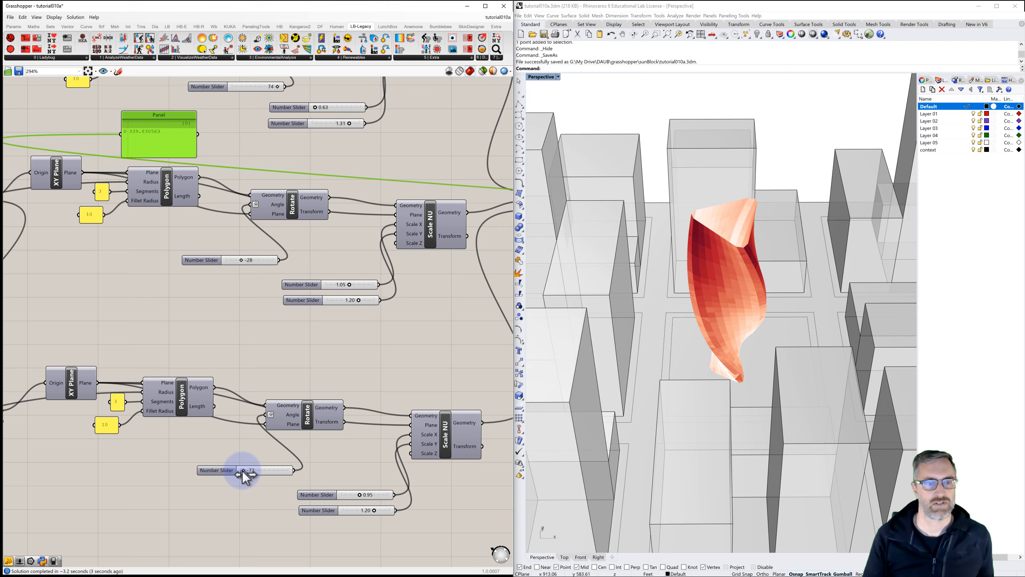
drag(242, 471, 259, 473)
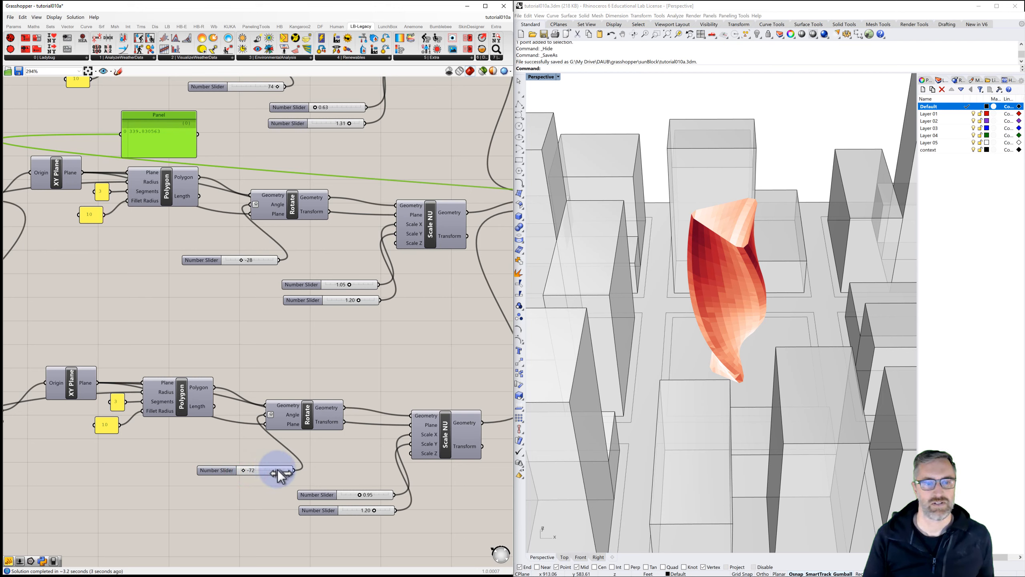
drag(278, 473, 279, 473)
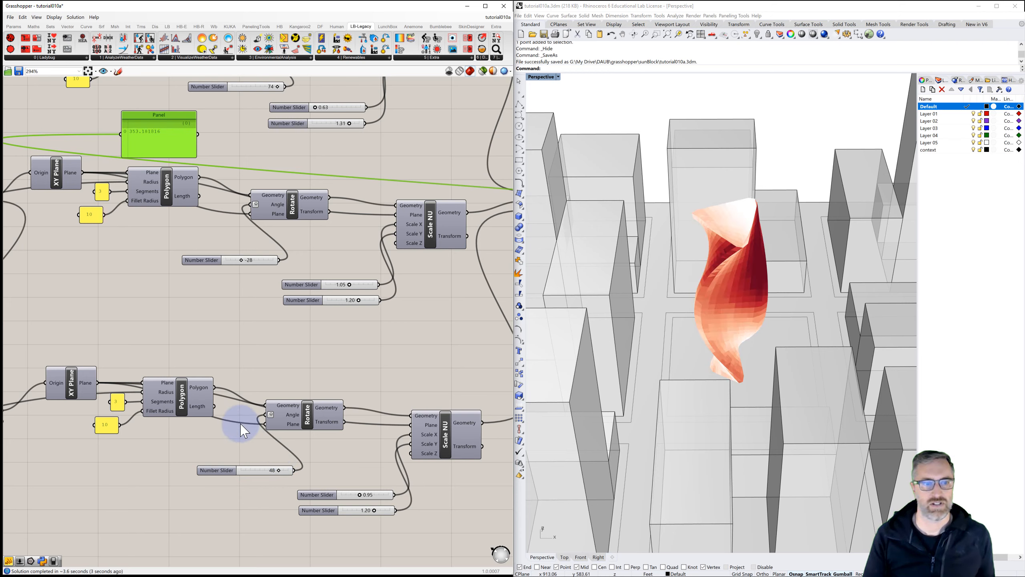
Step: Set the second section's rotation angle slider to 75 while watching the mean radiation panel
drag(242, 259, 259, 260)
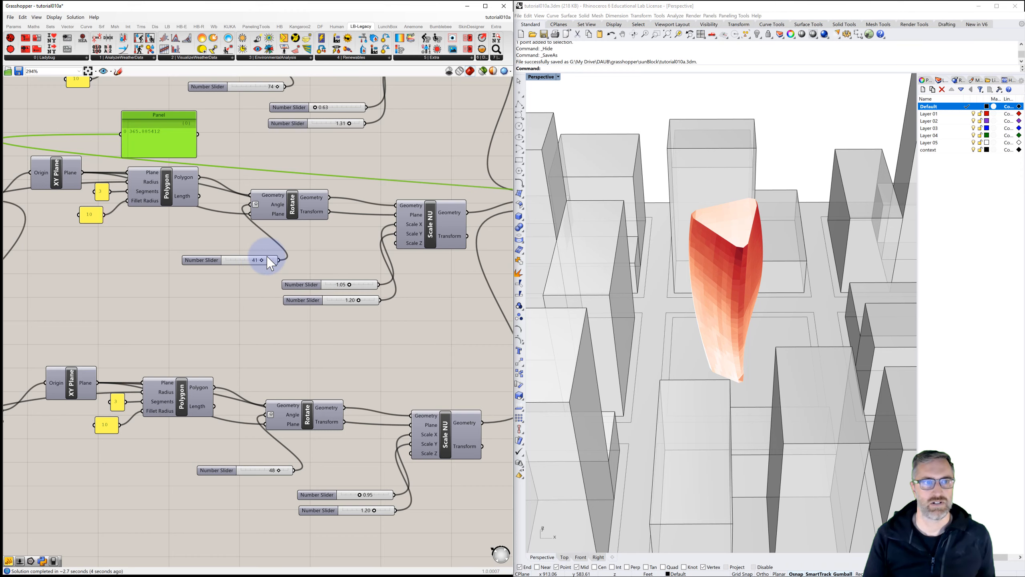
mouse_move(668, 323)
right_down()
mouse_move(631, 309)
mouse_move(600, 327)
mouse_move(677, 325)
mouse_move(671, 314)
mouse_move(668, 323)
right_up()
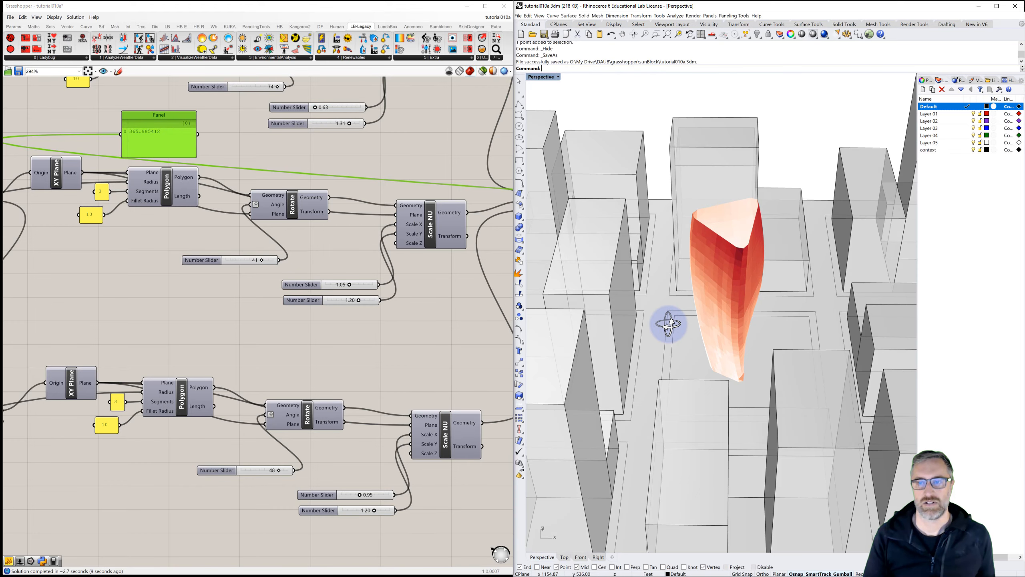
click(270, 259)
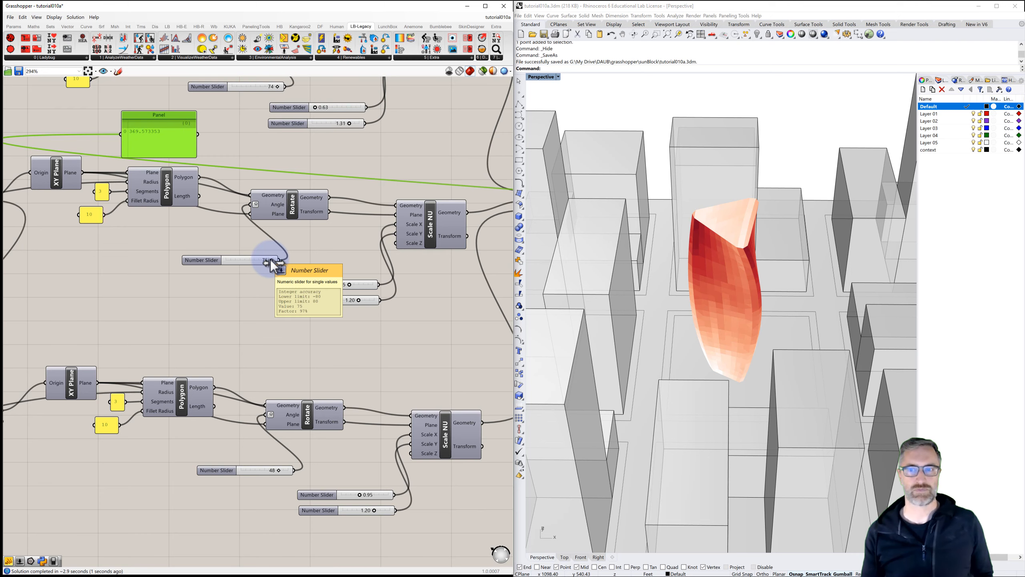
Step: Move the mean radiation panel beside the Average component at the end of the radiation analysis
scroll(219, 249, down, 3)
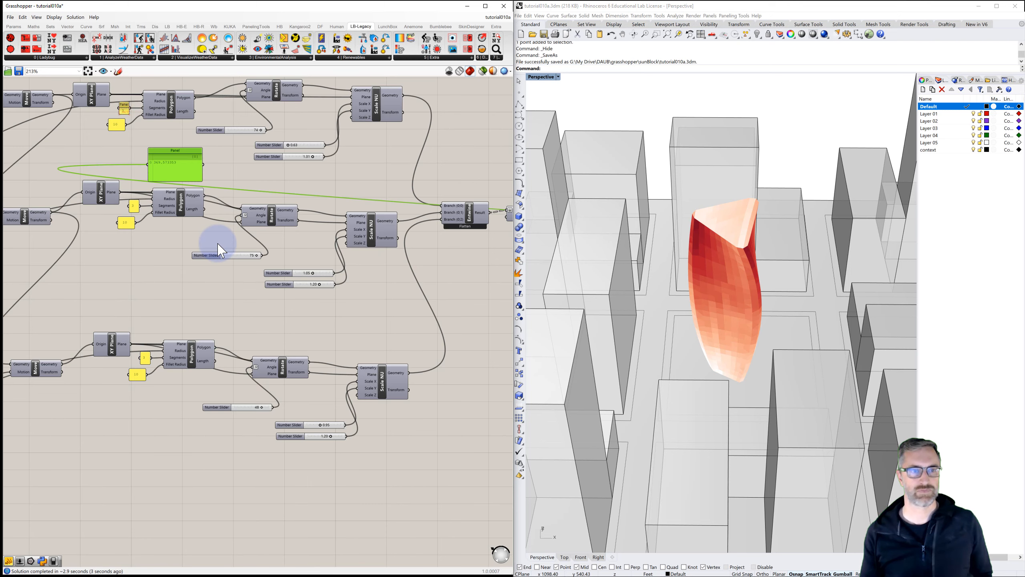
drag(173, 171, 464, 273)
right_drag(349, 274, 183, 239)
drag(189, 233, 482, 262)
right_drag(412, 295, 88, 290)
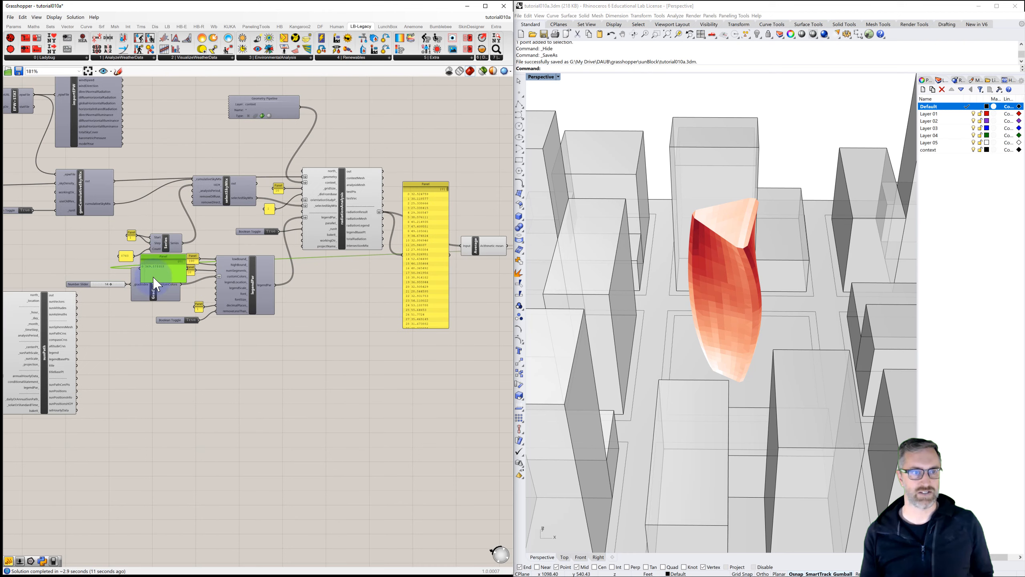
drag(152, 255, 475, 263)
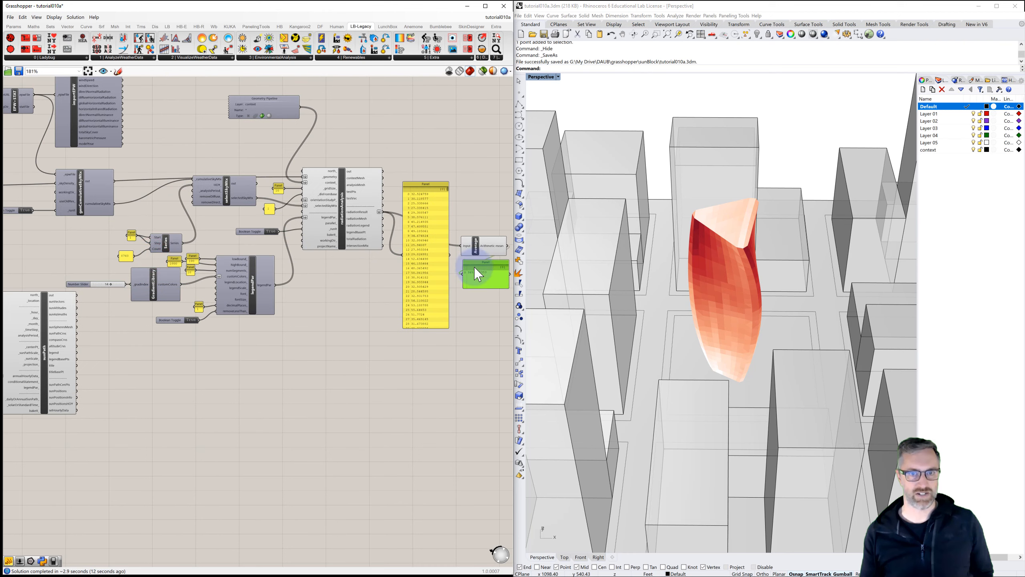
Step: Add a Mass Addition component and connect the analysis radiation results to its input
right_drag(478, 289, 385, 283)
drag(398, 264, 459, 236)
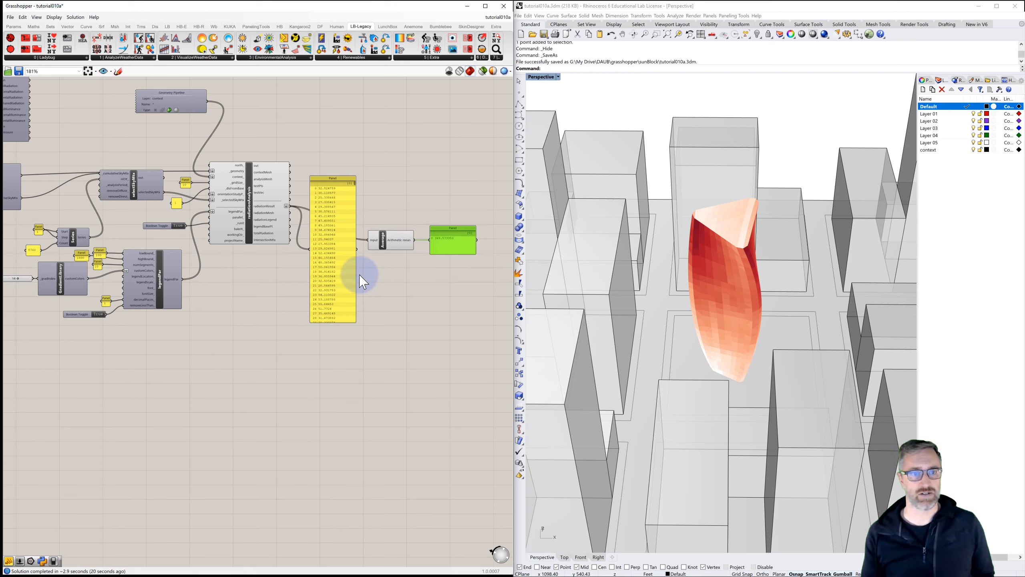
double_click(391, 278)
text(mass)
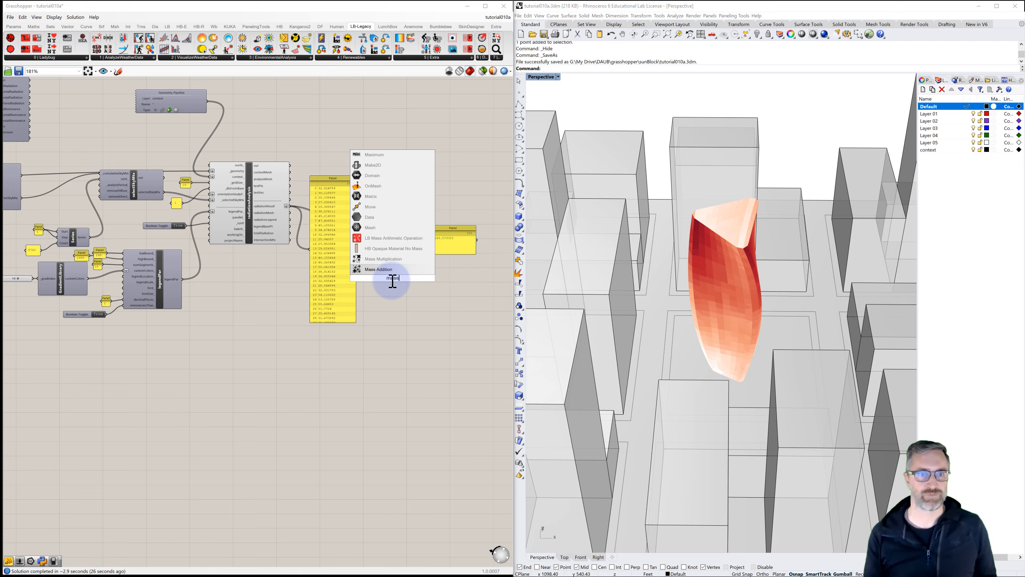
click(384, 270)
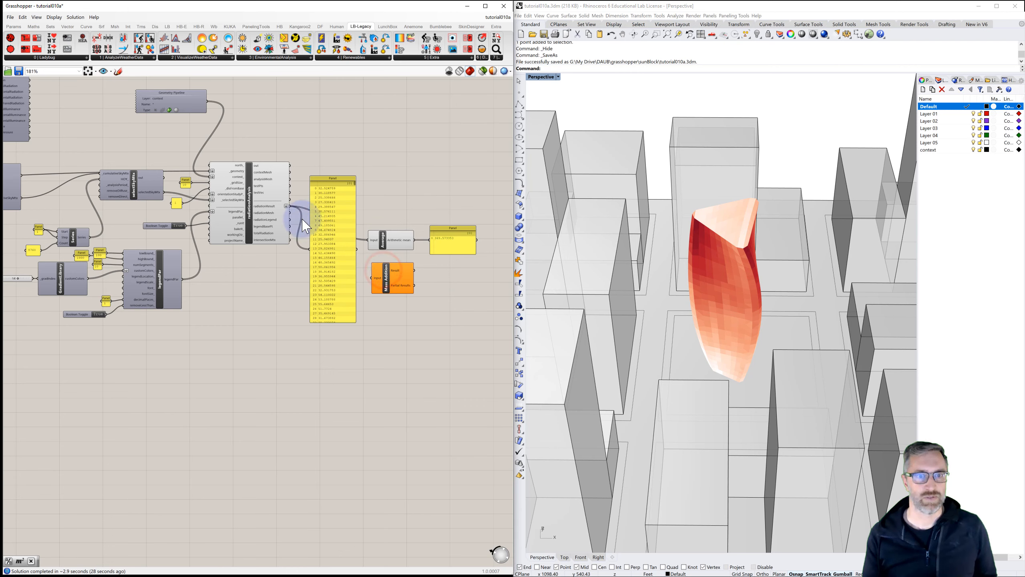
drag(290, 206, 370, 280)
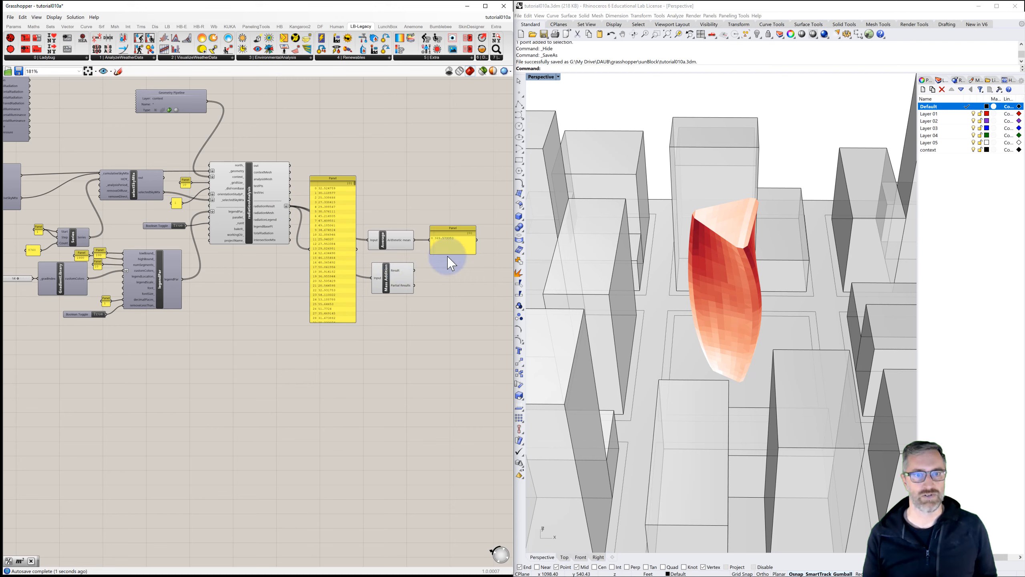
Step: Attach a second panel to the Mass Addition result to display the total radiation
click(449, 237)
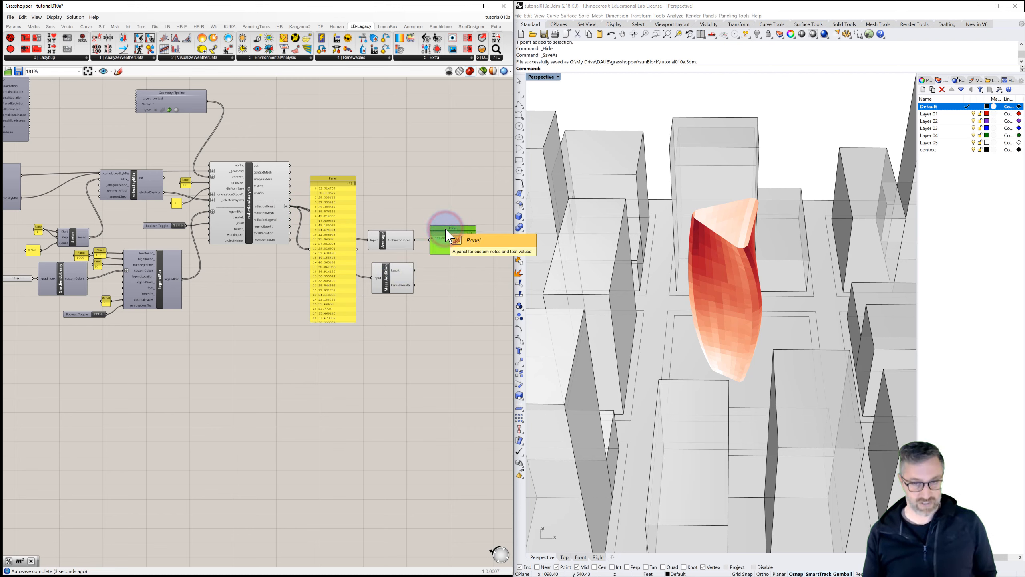
drag(452, 255, 433, 276)
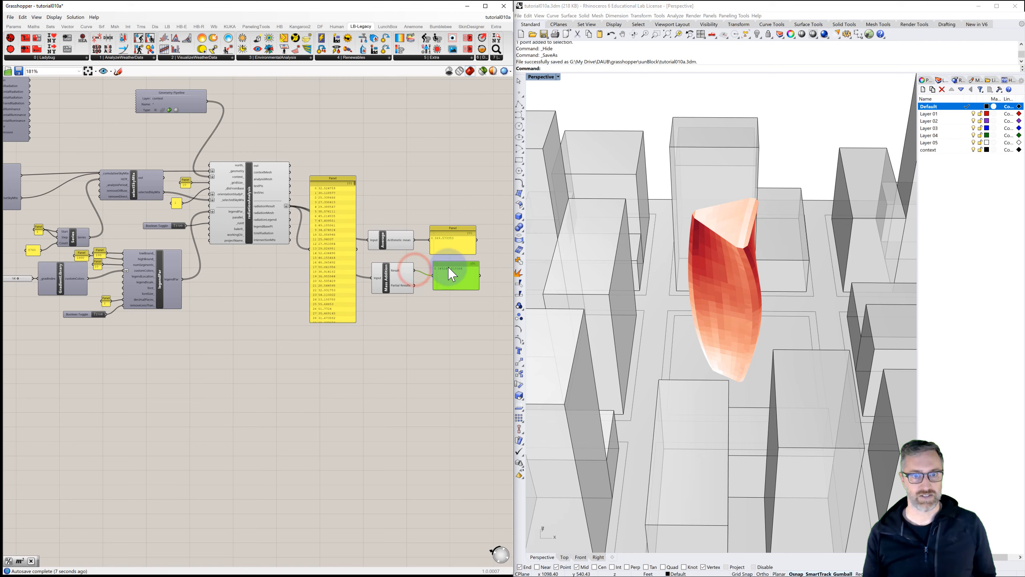
scroll(446, 270, up, 1)
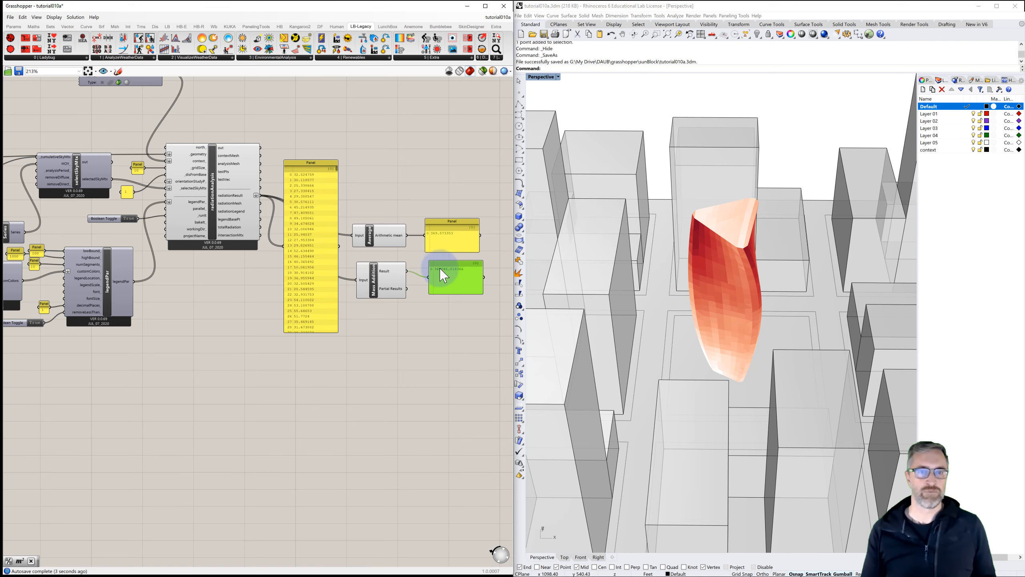
scroll(434, 258, down, 3)
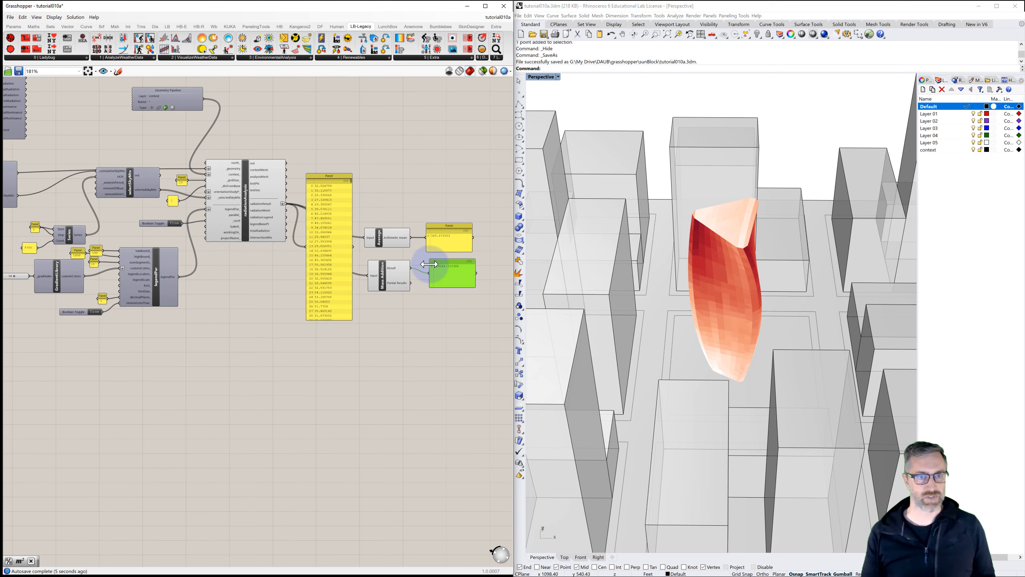
Step: Examine the overall definition, from the tower section parameters to the radiation result panels
right_drag(339, 288, 411, 292)
scroll(362, 300, down, 2)
right_drag(278, 299, 453, 303)
right_drag(384, 306, 392, 316)
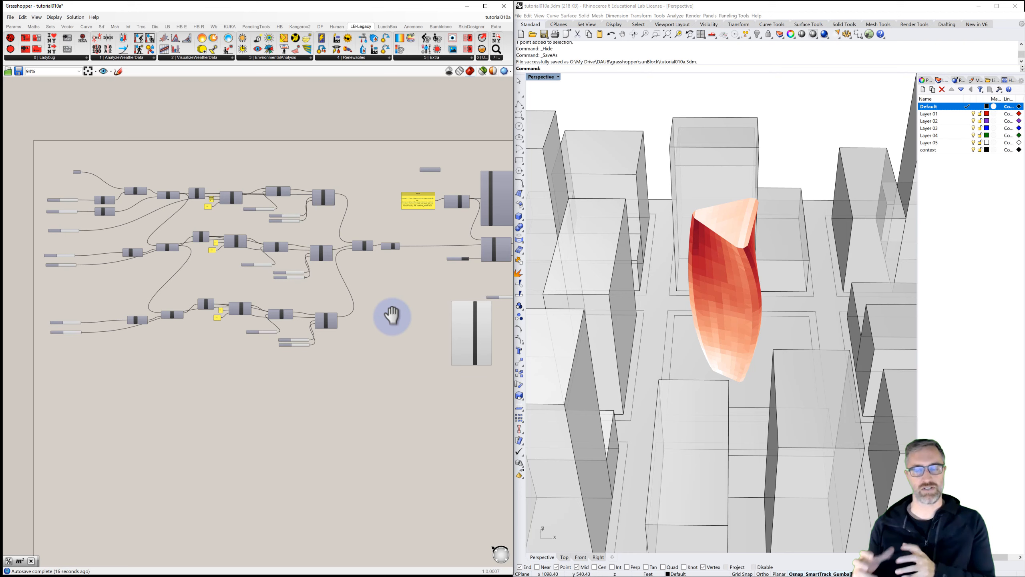
right_drag(435, 258, 217, 241)
right_drag(335, 229, 254, 240)
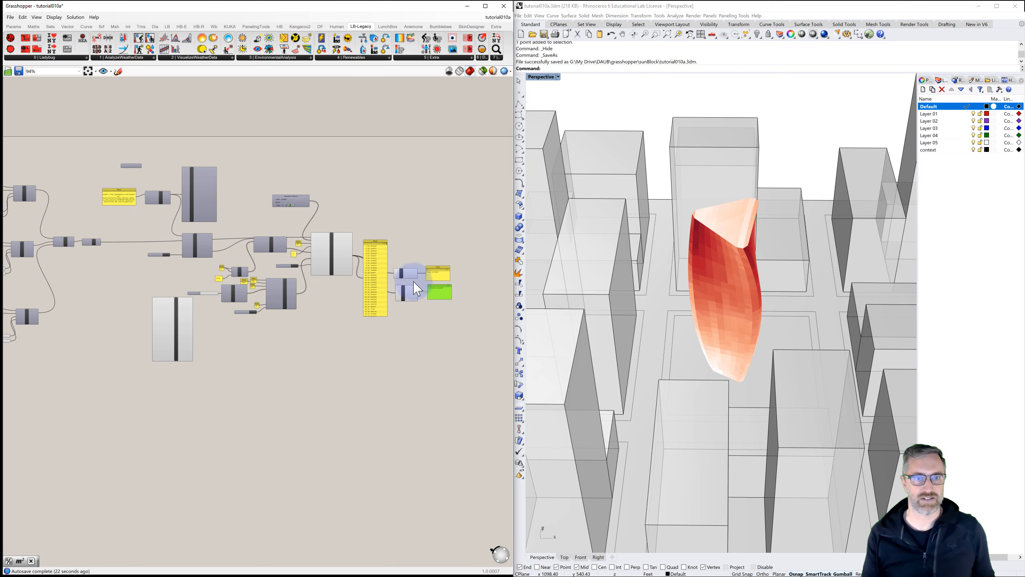
scroll(326, 276, up, 3)
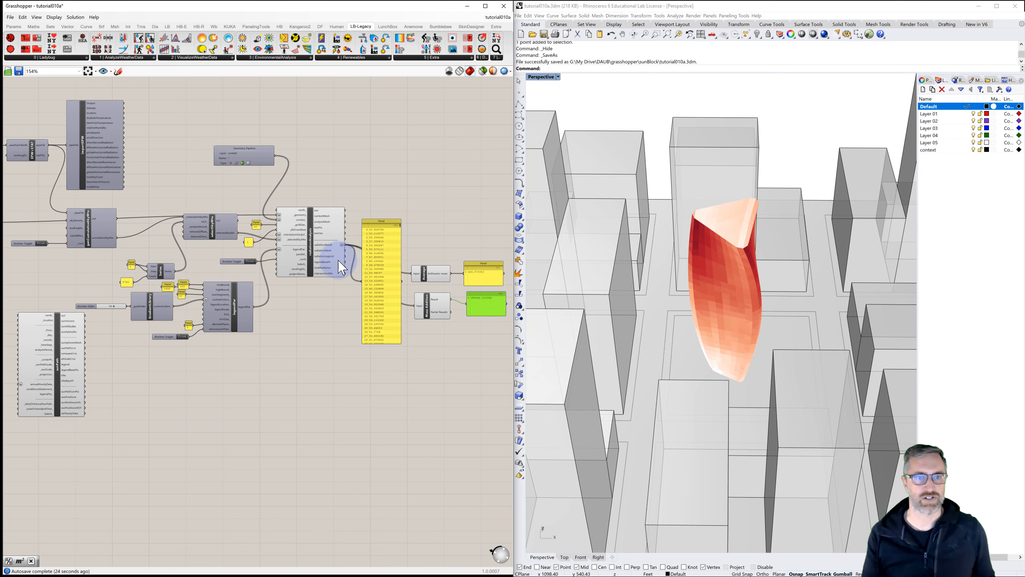
right_drag(384, 190, 342, 199)
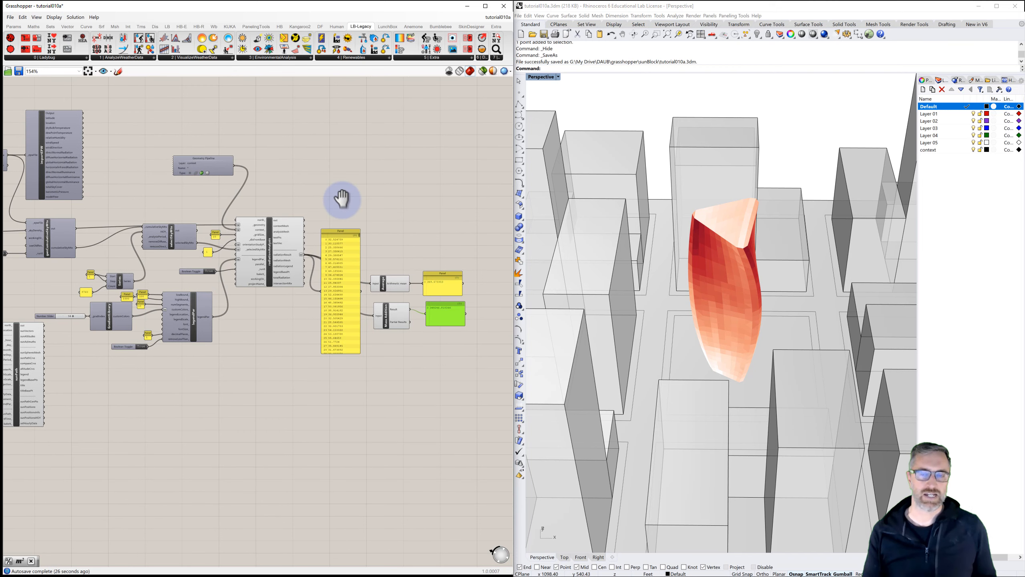